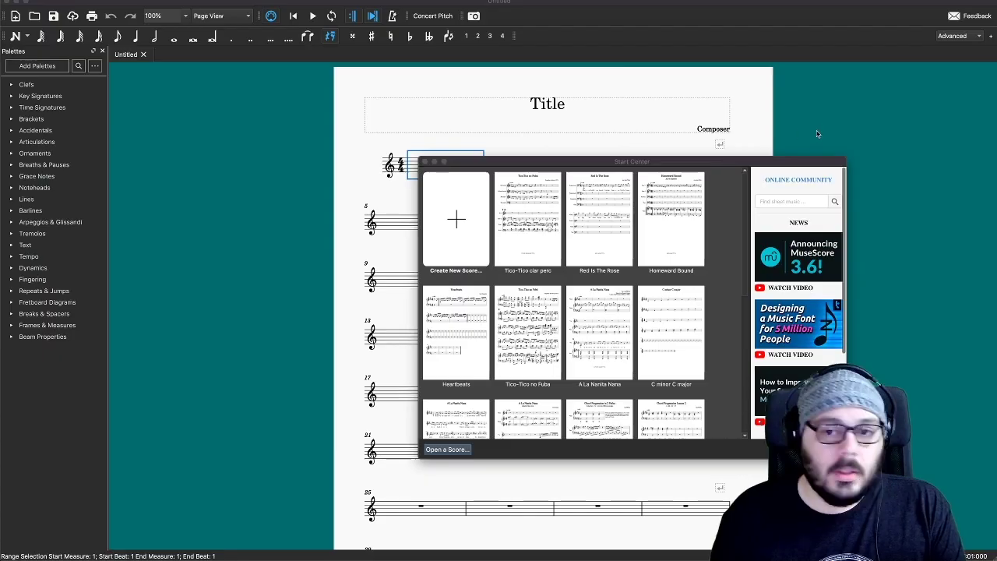
click(506, 216)
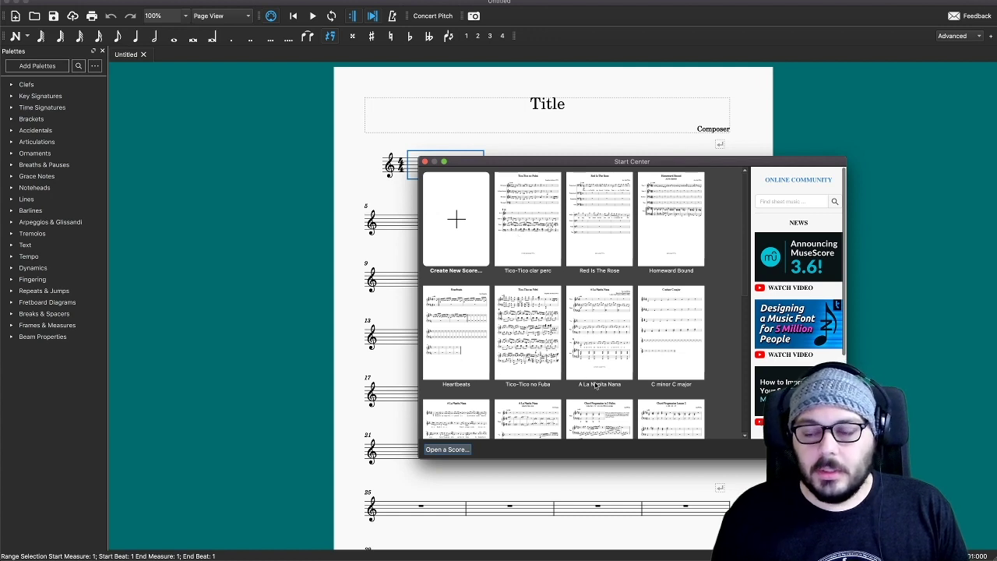
scroll(811, 333, down, 3)
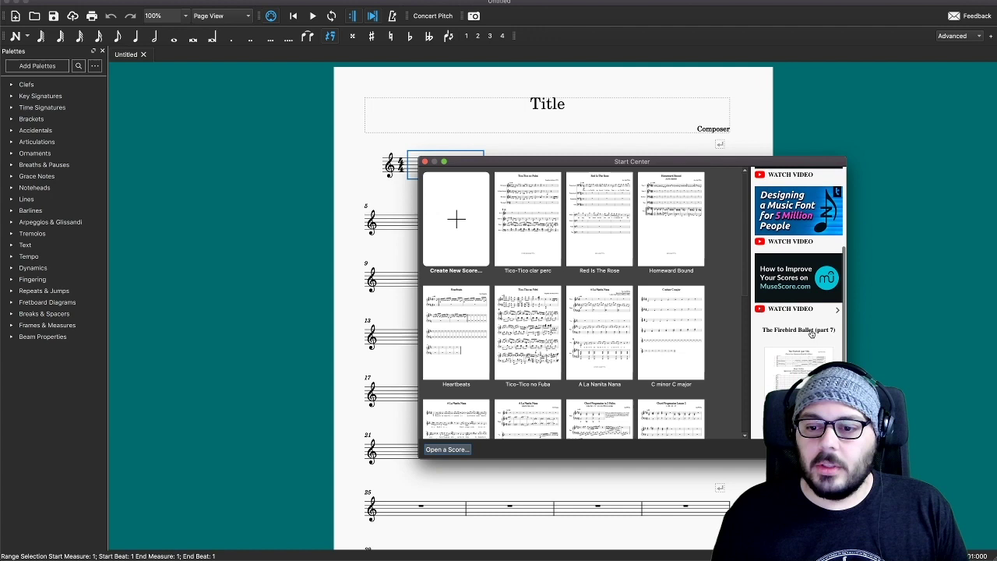
scroll(812, 333, up, 3)
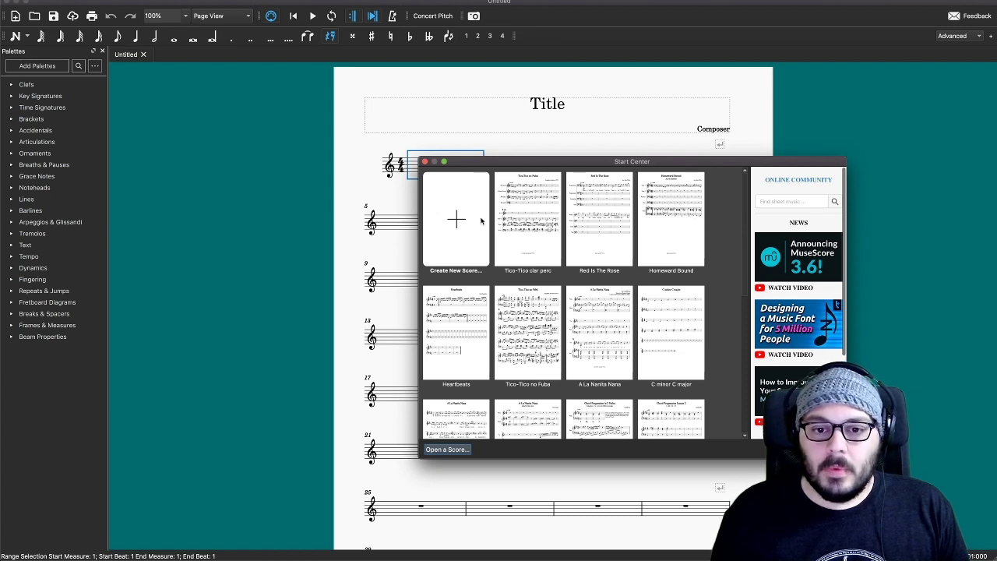
Step: Start a new score titled "The Shepherd's Wife Waltz" with "Arr. Oddquartet" as composer
click(440, 219)
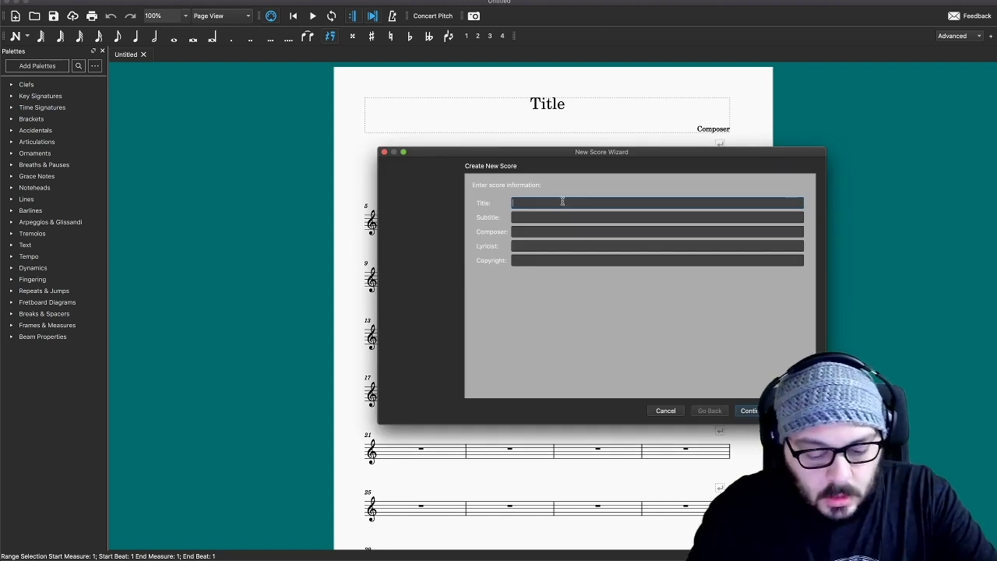
text(The)
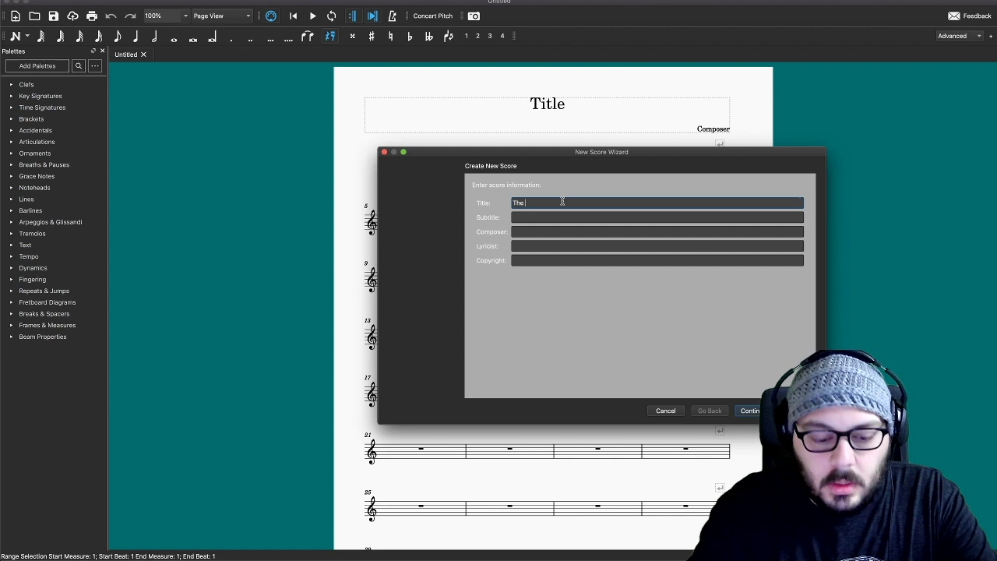
text( Shepherd's Wife Waltz)
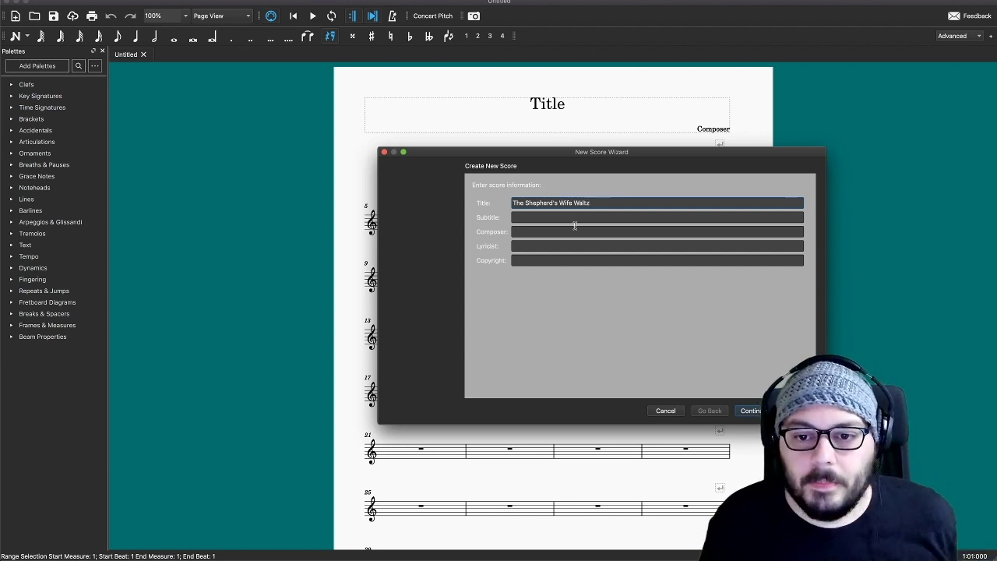
click(579, 232)
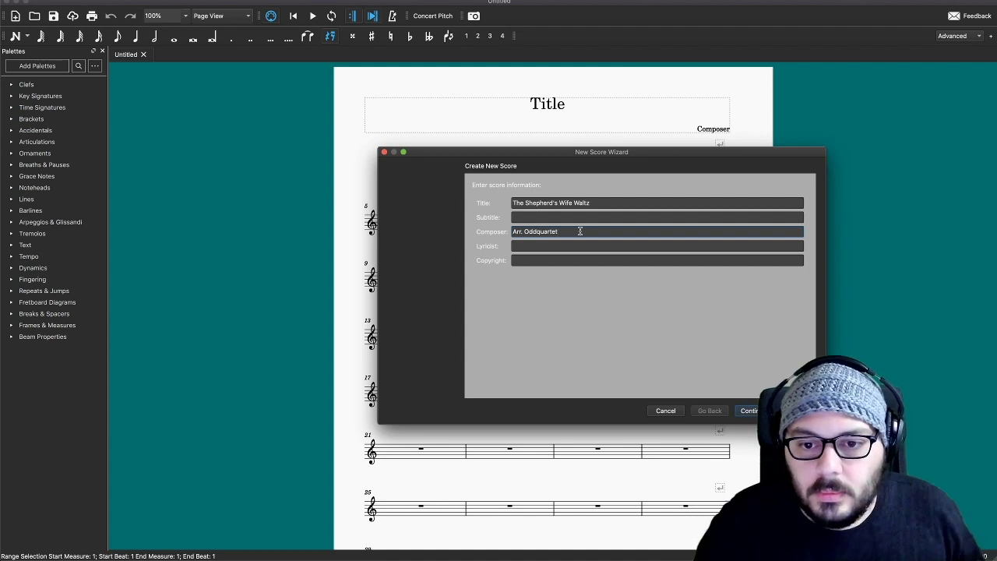
click(756, 412)
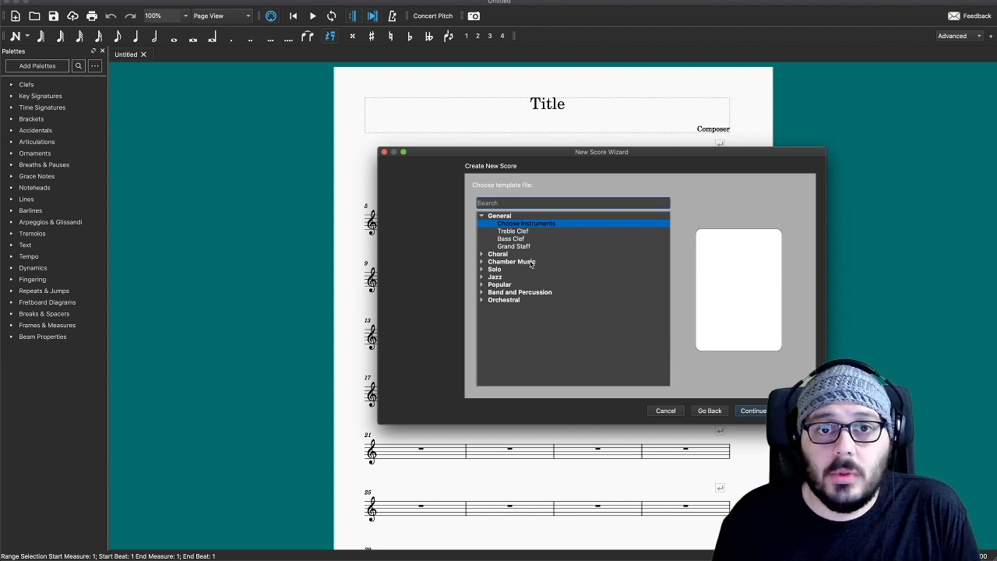
Step: Preview the Concert Band template in the Band and Percussion category
click(482, 293)
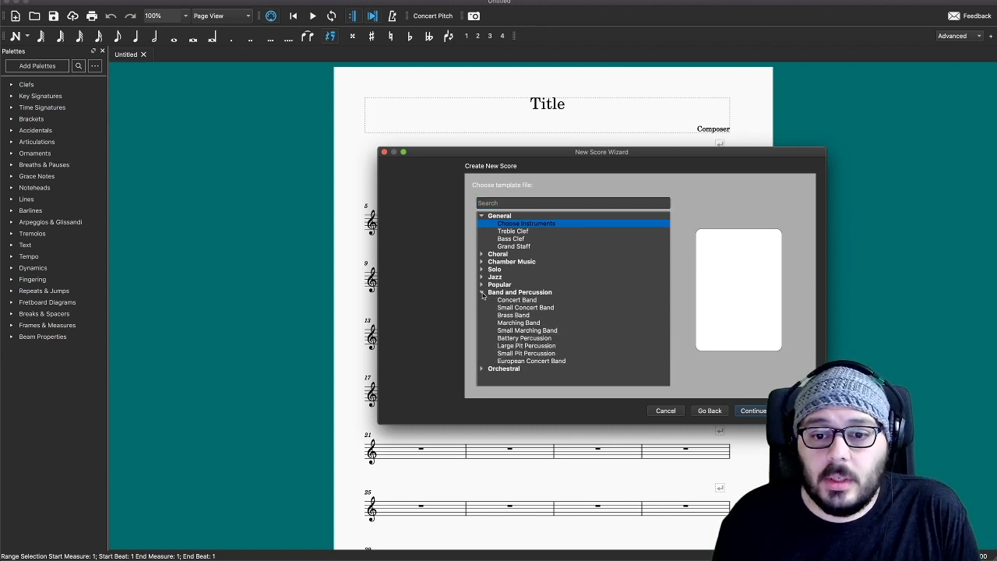
click(527, 301)
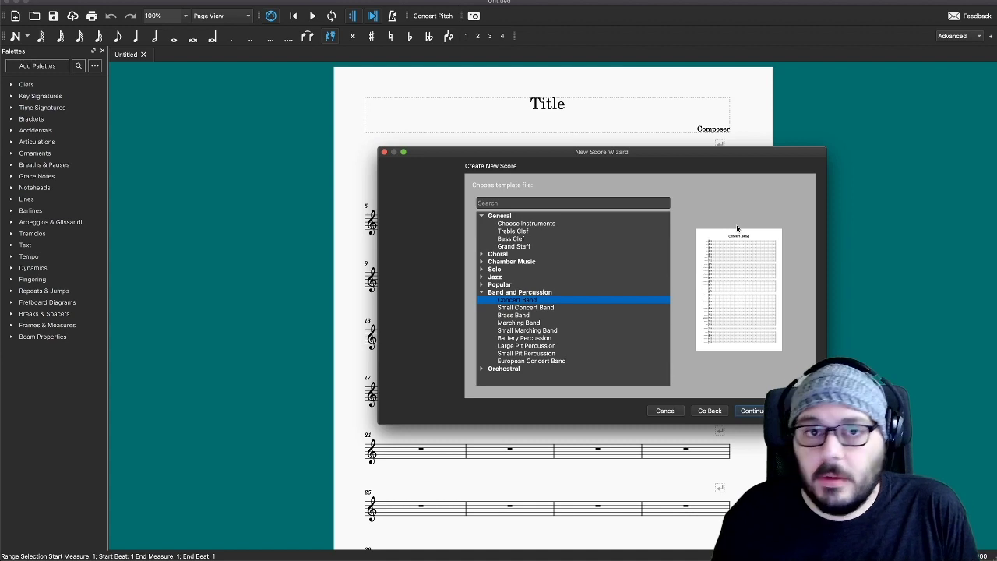
click(481, 292)
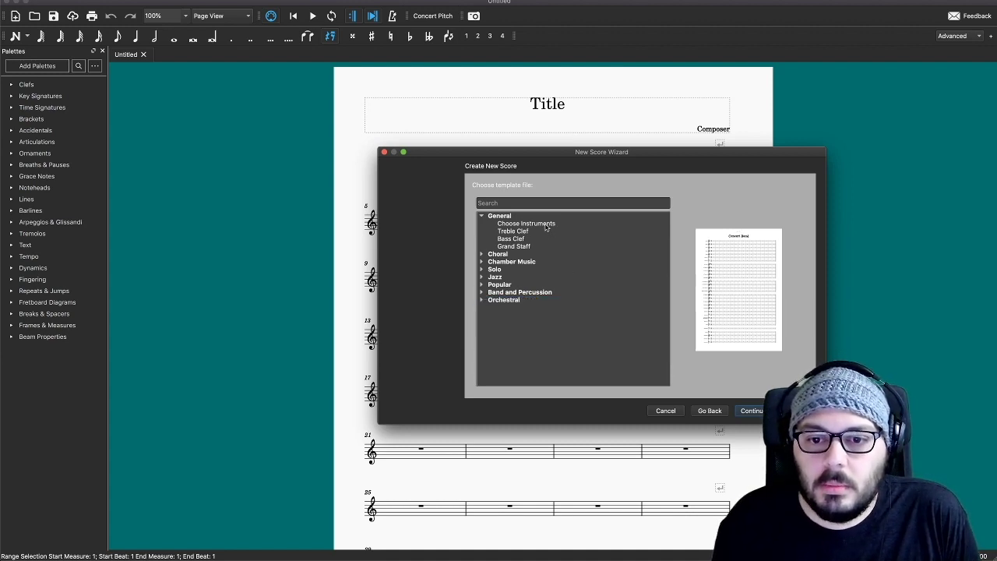
Step: Use the Choose Instruments template and add a Bassoon, a B♭ Clarinet and an Oboe from the woodwinds to the score
click(547, 224)
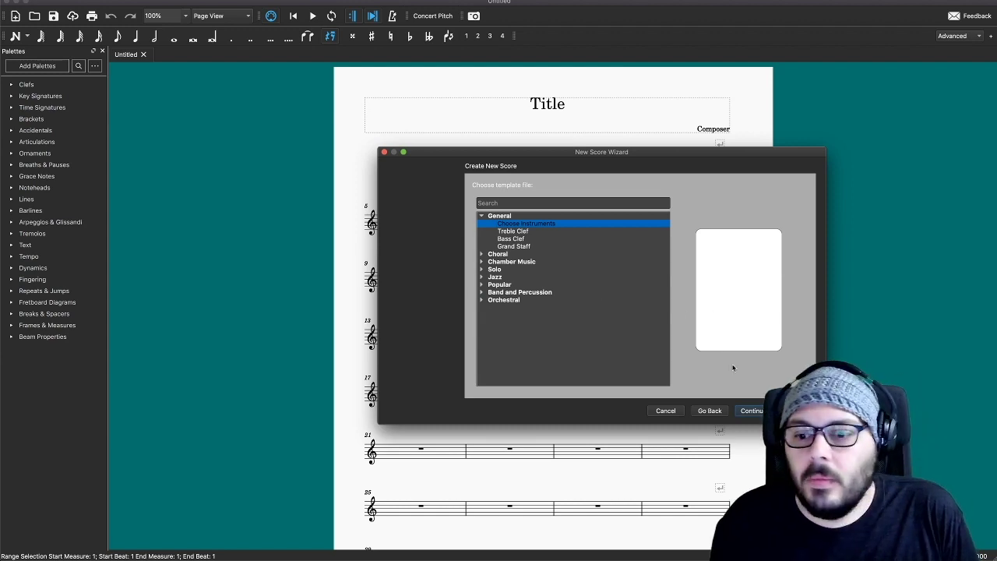
click(752, 411)
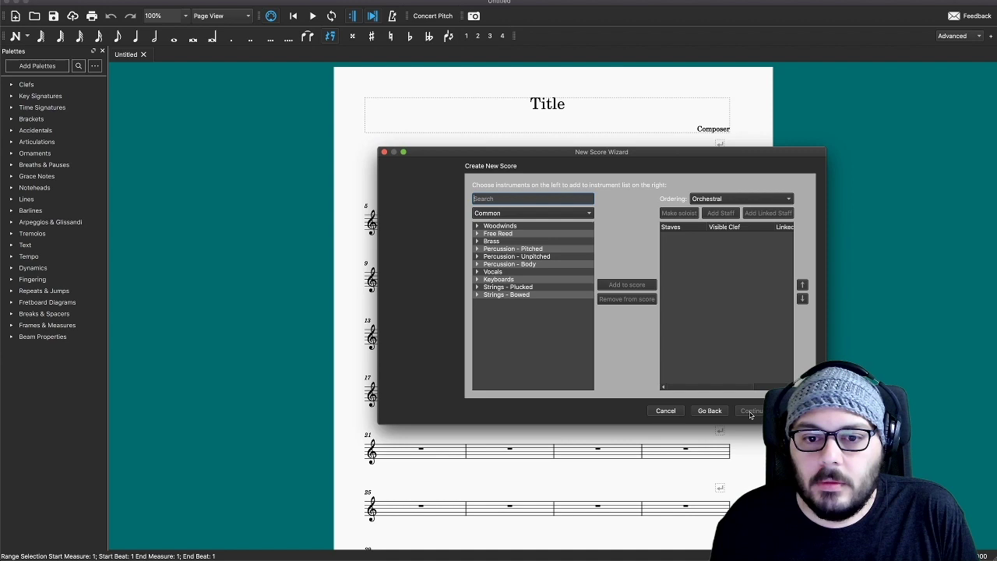
click(477, 226)
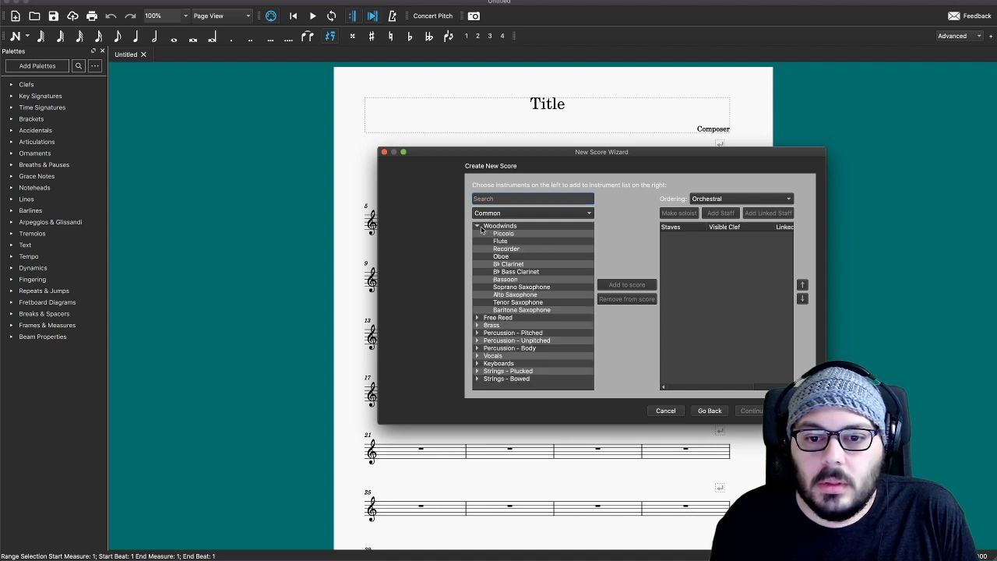
click(523, 280)
click(624, 285)
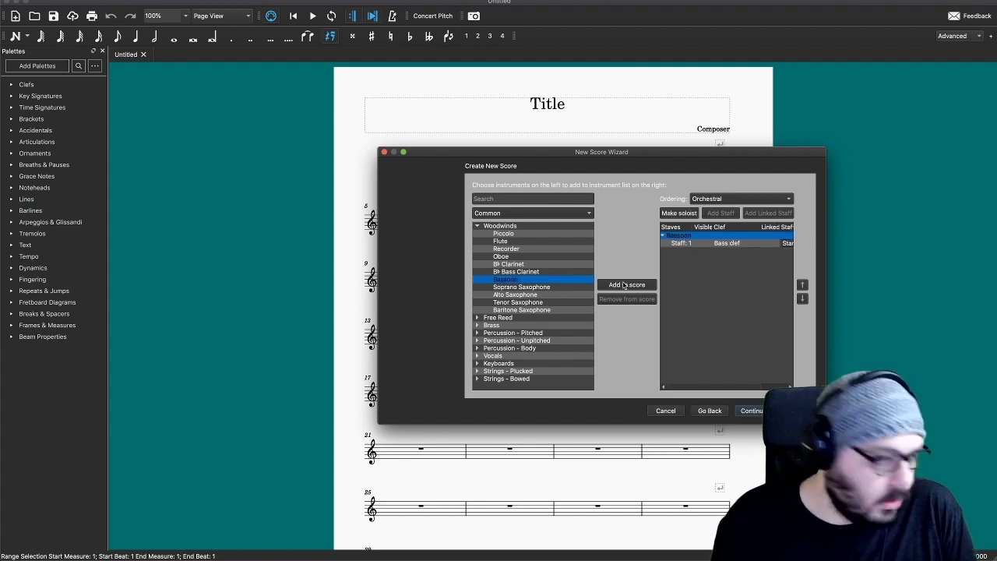
click(541, 266)
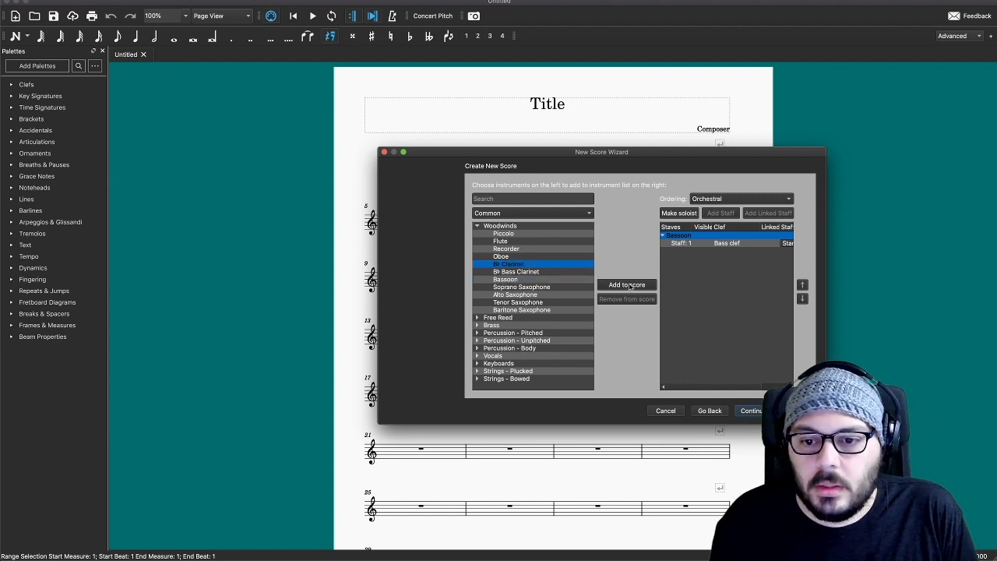
click(631, 285)
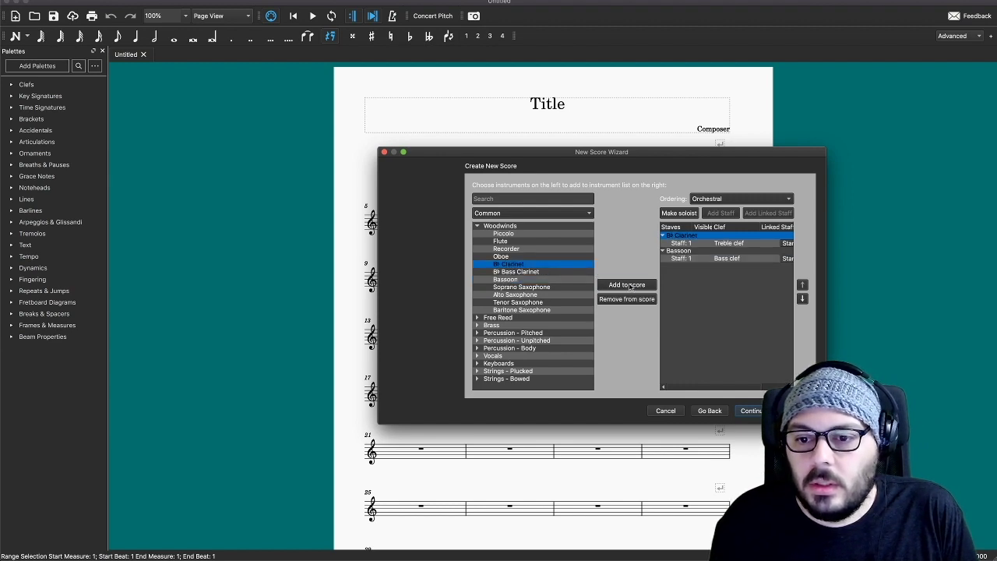
click(528, 257)
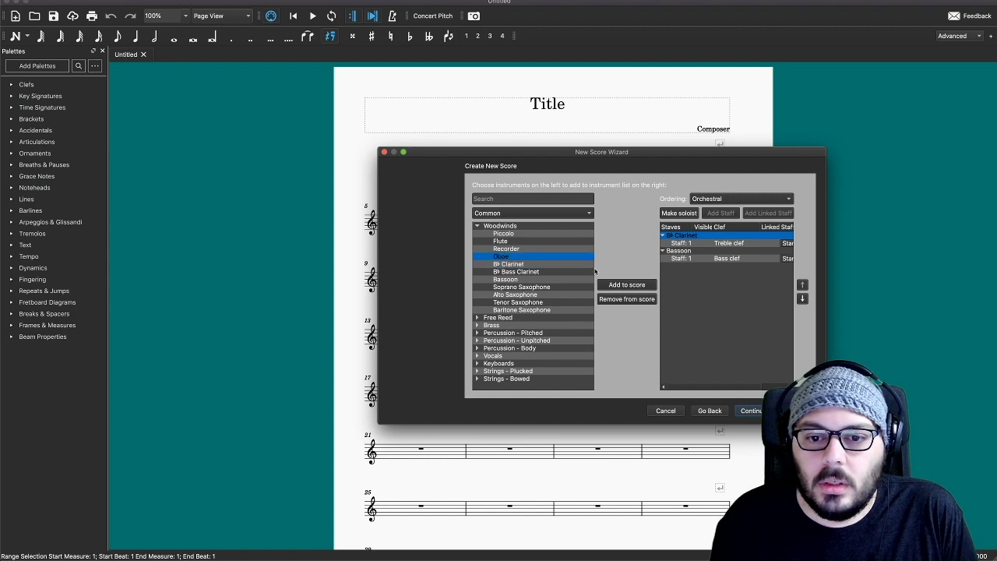
click(639, 287)
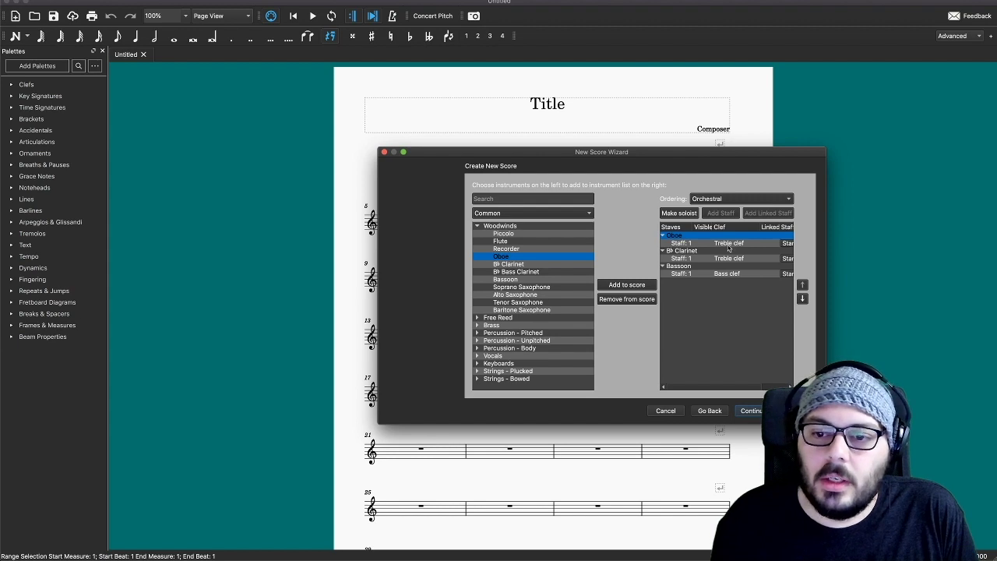
Step: Try moving the Oboe below the Bassoon in the instrument list, and restore the Orchestral ordering
click(803, 299)
click(802, 299)
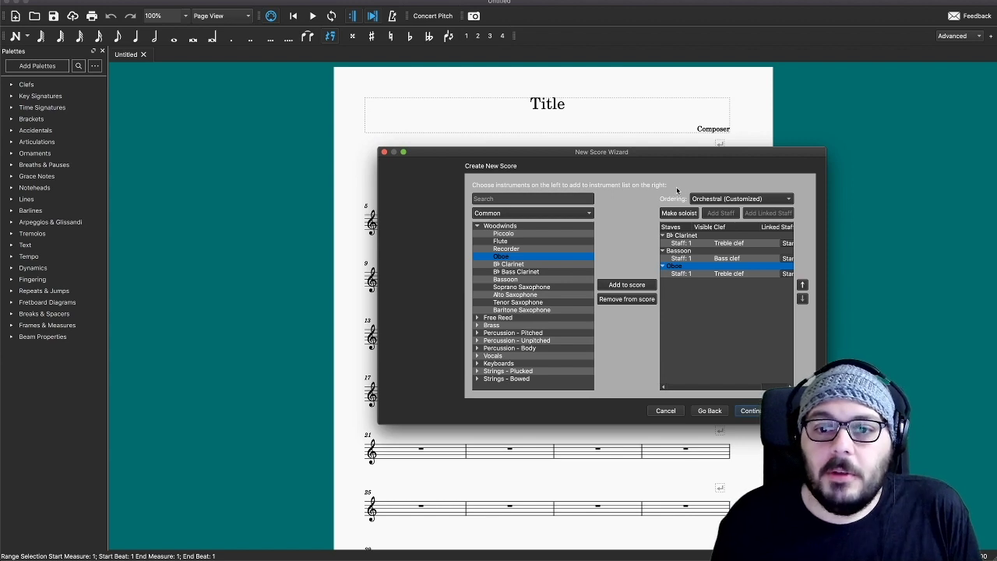
click(758, 200)
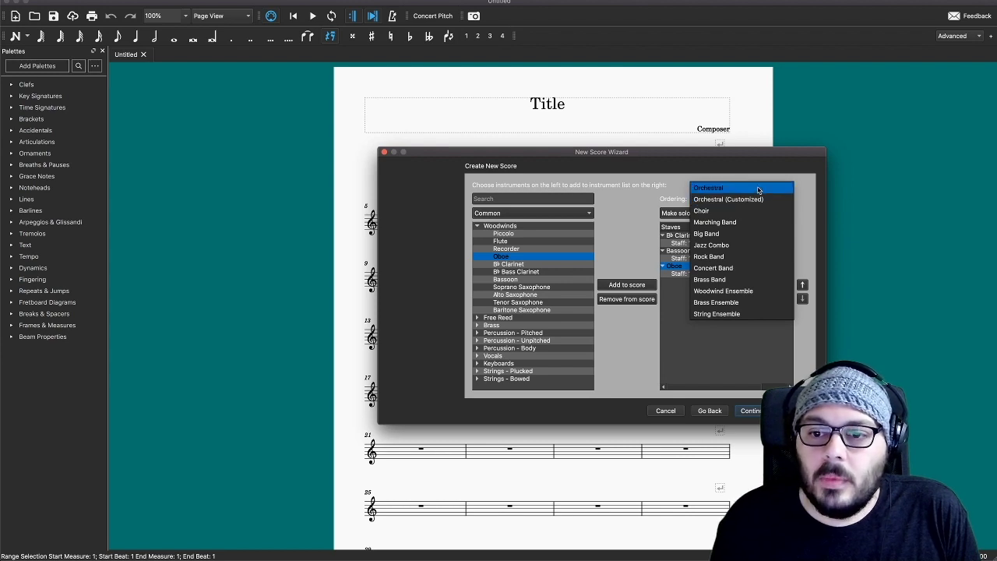
click(758, 190)
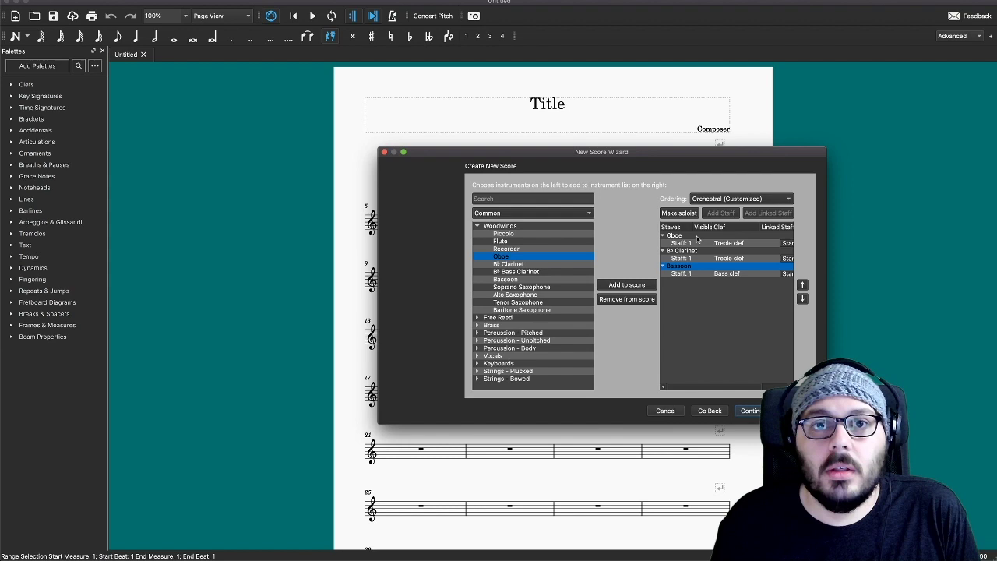
Step: Try the Concert Band ordering for the instruments and return to the Orchestral ordering
click(759, 200)
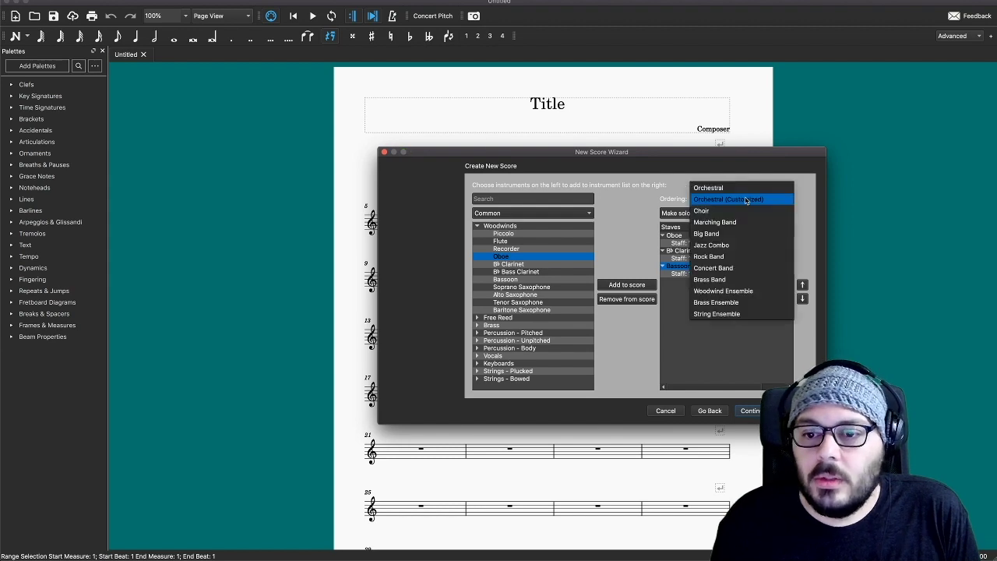
click(769, 189)
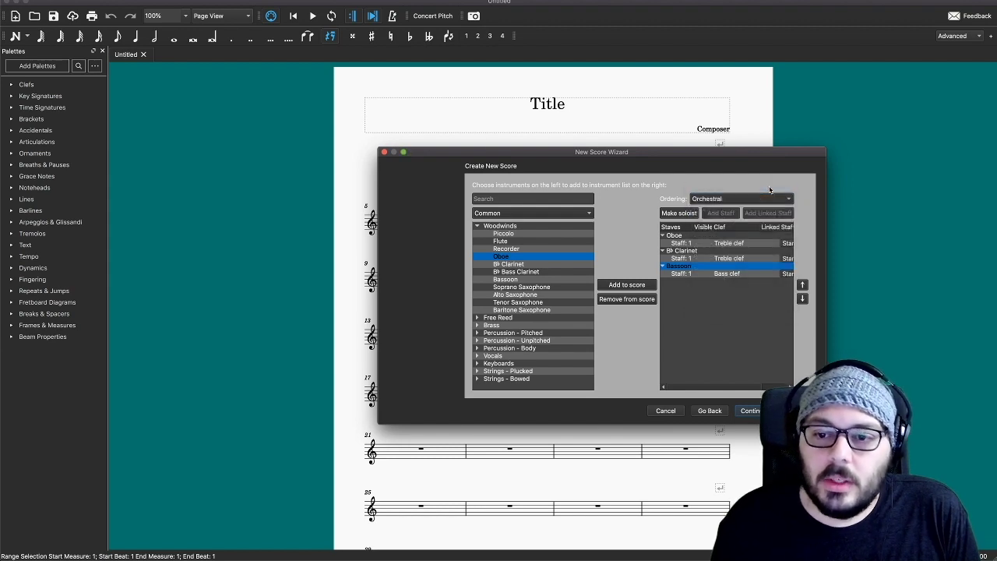
click(748, 201)
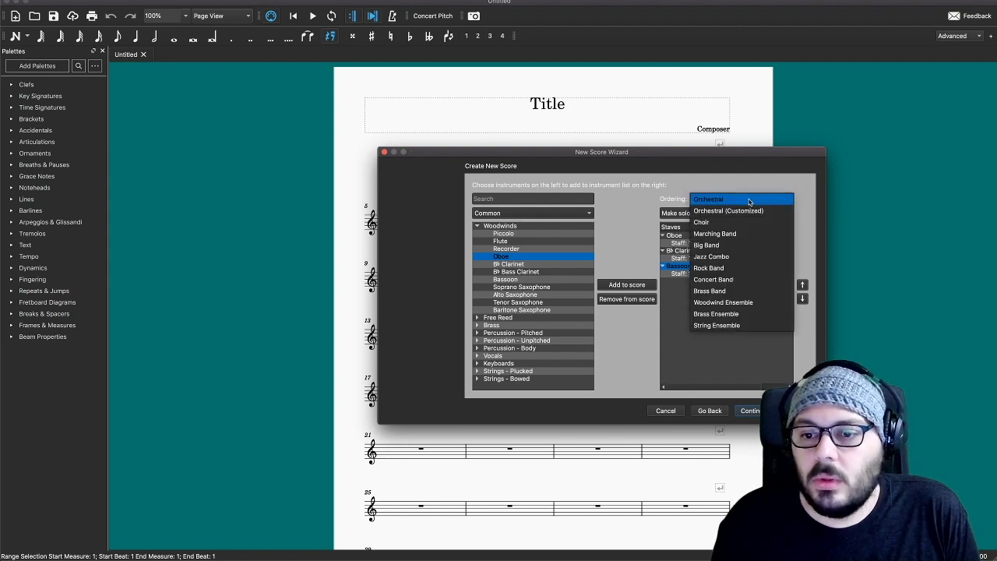
click(748, 279)
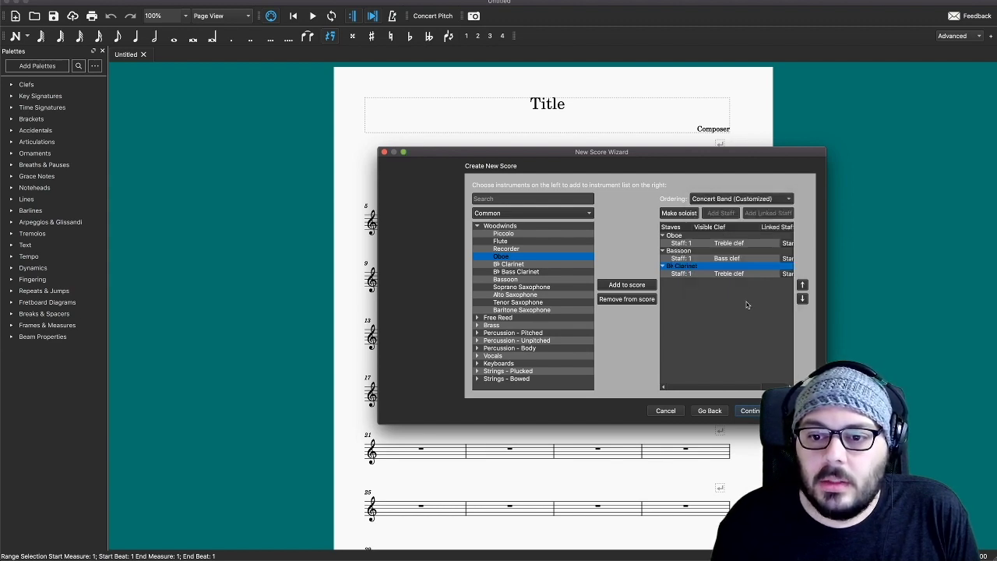
click(748, 201)
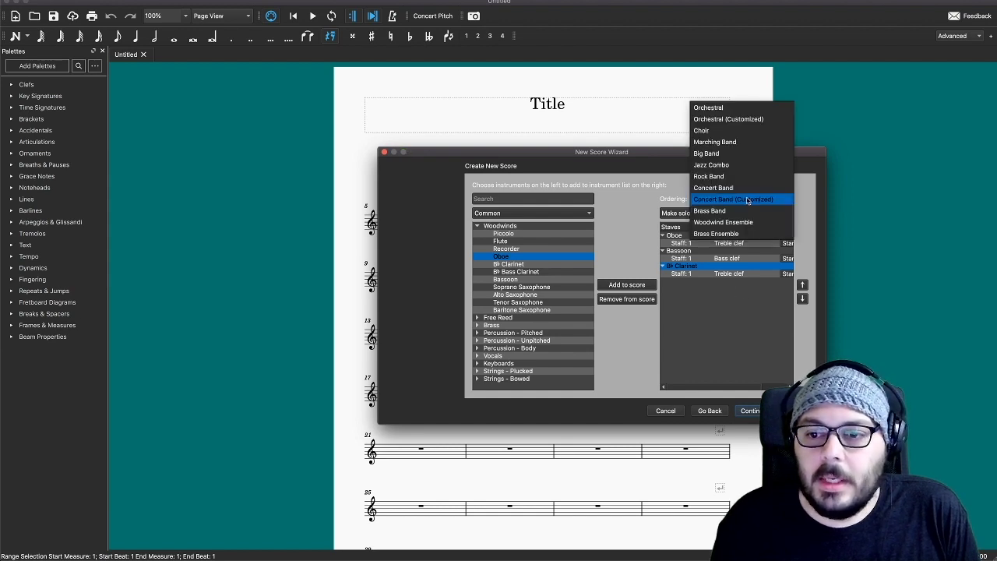
click(732, 110)
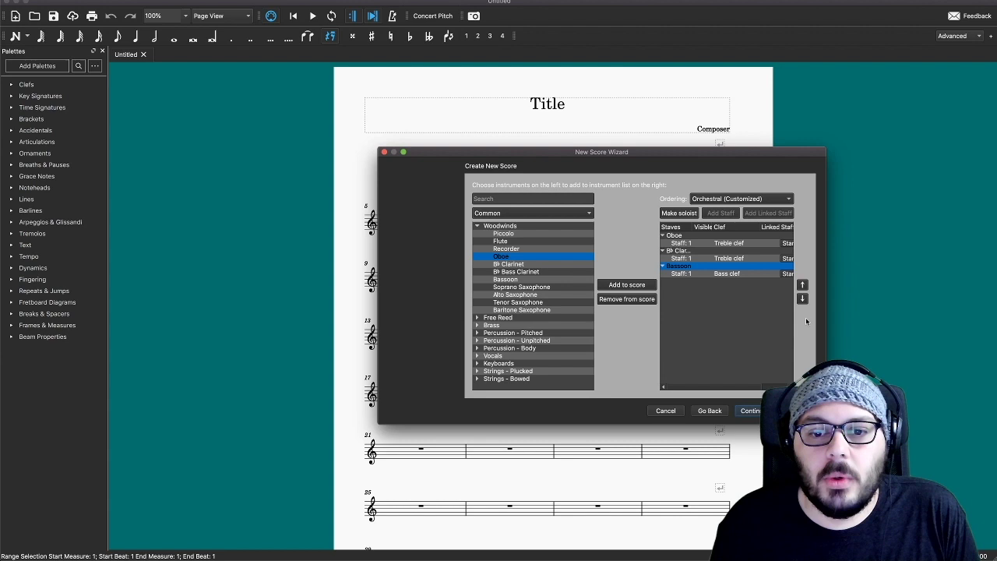
Step: Accept the instrument list and choose the key signature with three flats for the new score
click(753, 411)
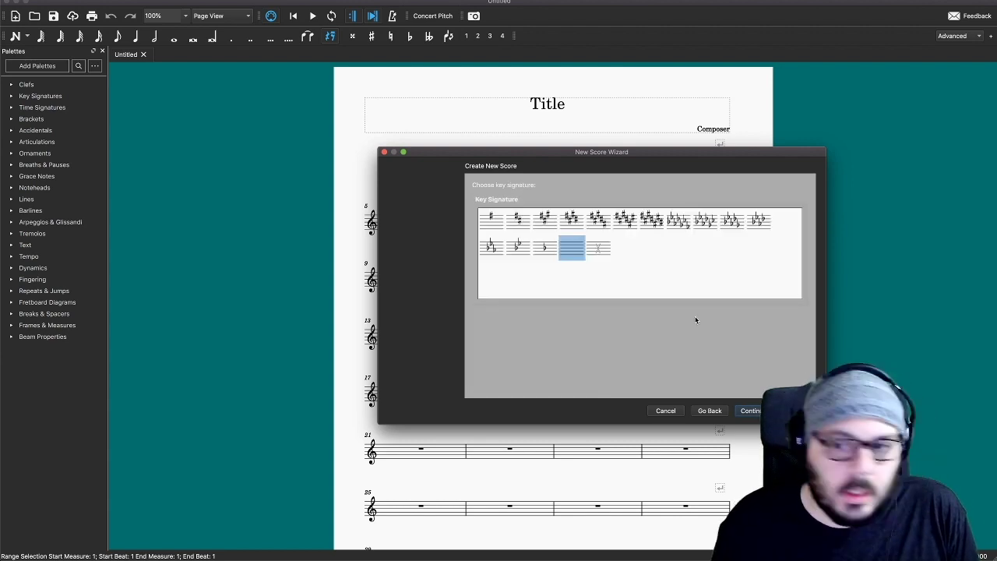
click(493, 248)
click(753, 411)
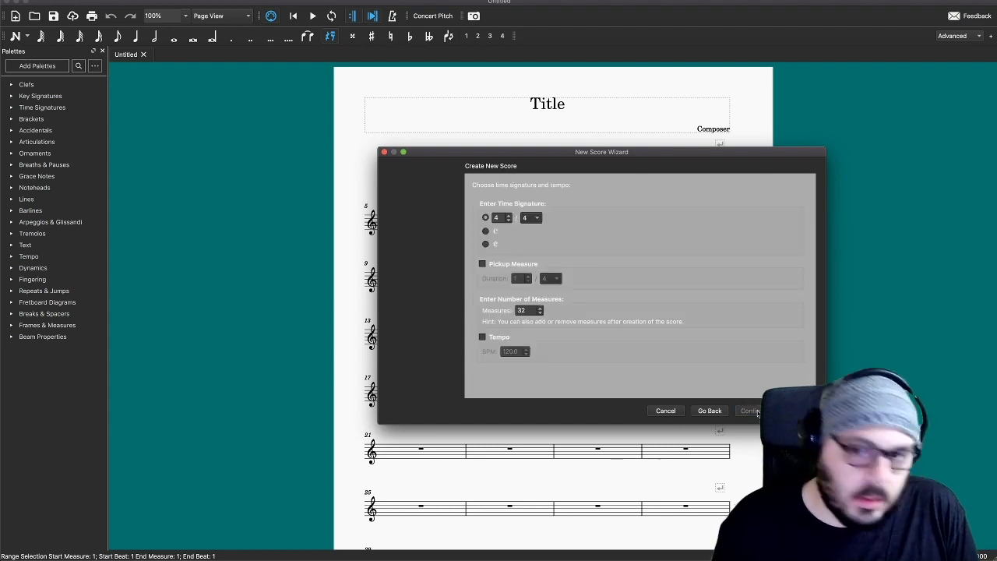
Step: Set the score's time signature to 6/8
click(509, 218)
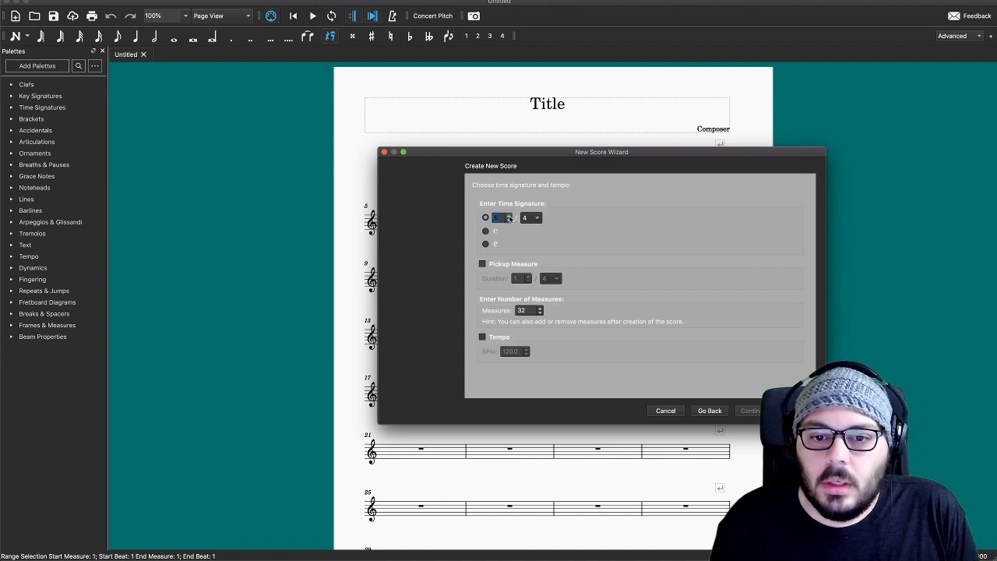
click(509, 216)
click(536, 218)
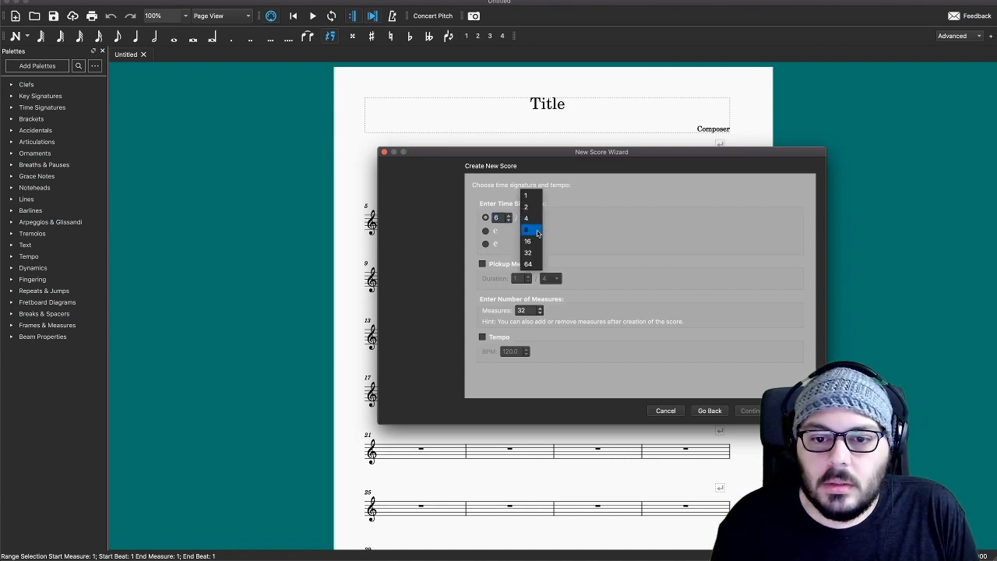
click(537, 232)
Step: Enable a pickup measure with a duration of 1/8
click(512, 265)
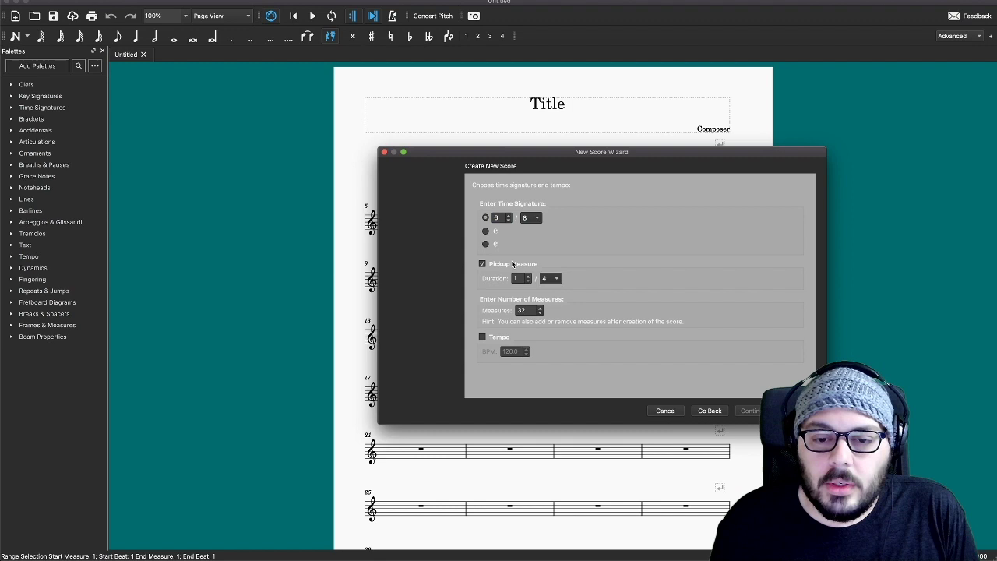
click(554, 279)
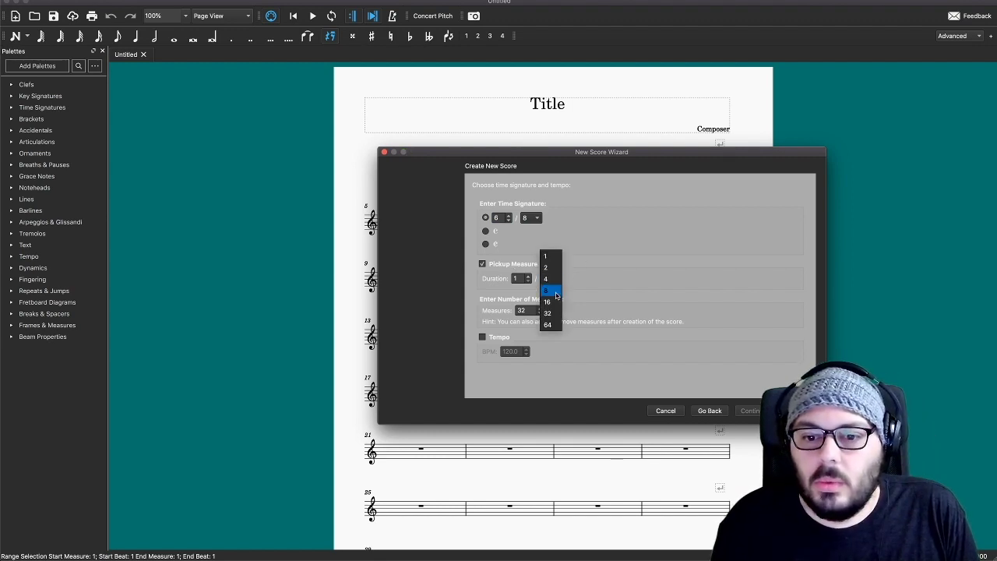
click(556, 292)
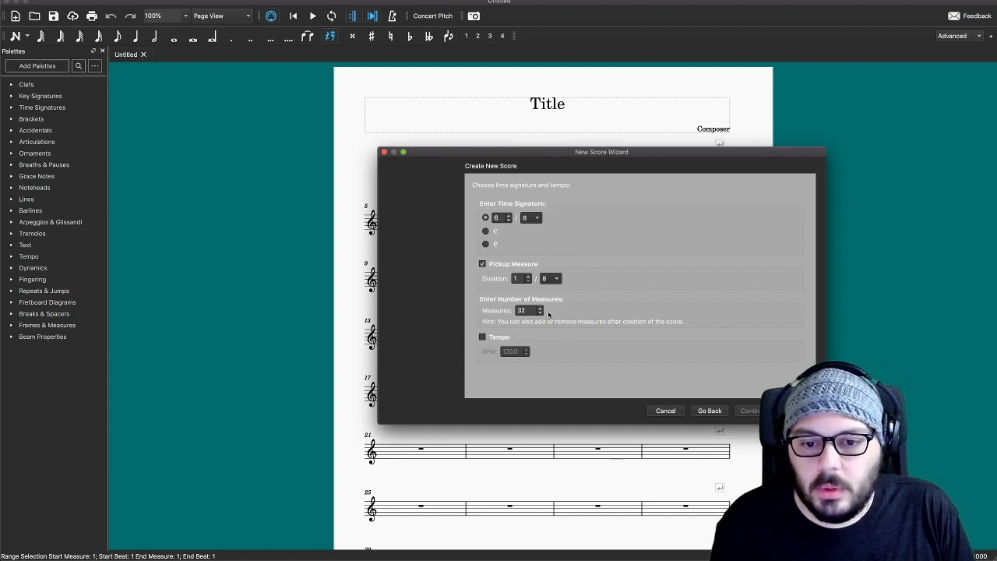
Step: Enable a tempo of 95 BPM and create the new score
click(482, 337)
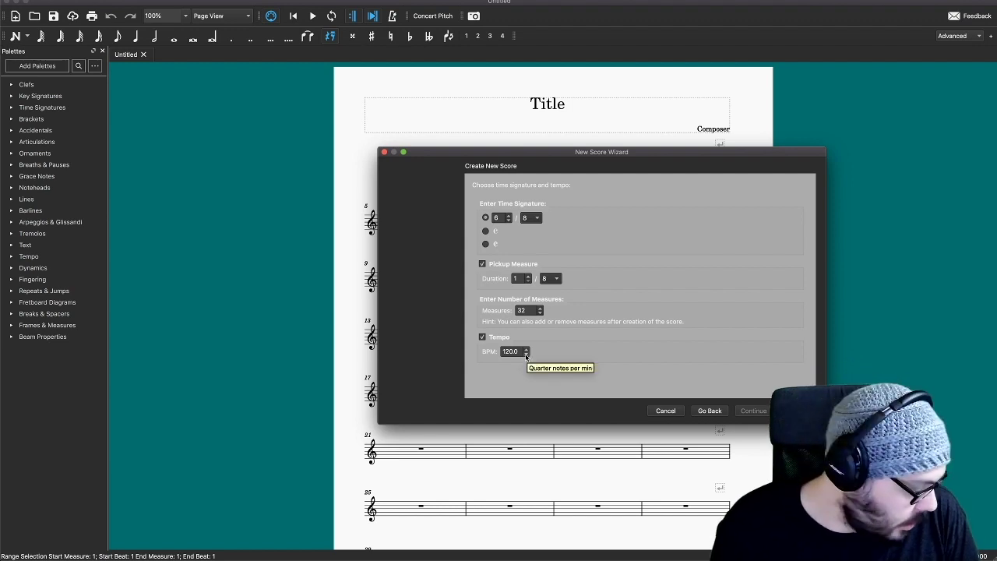
scroll(526, 356, down, 3)
click(526, 355)
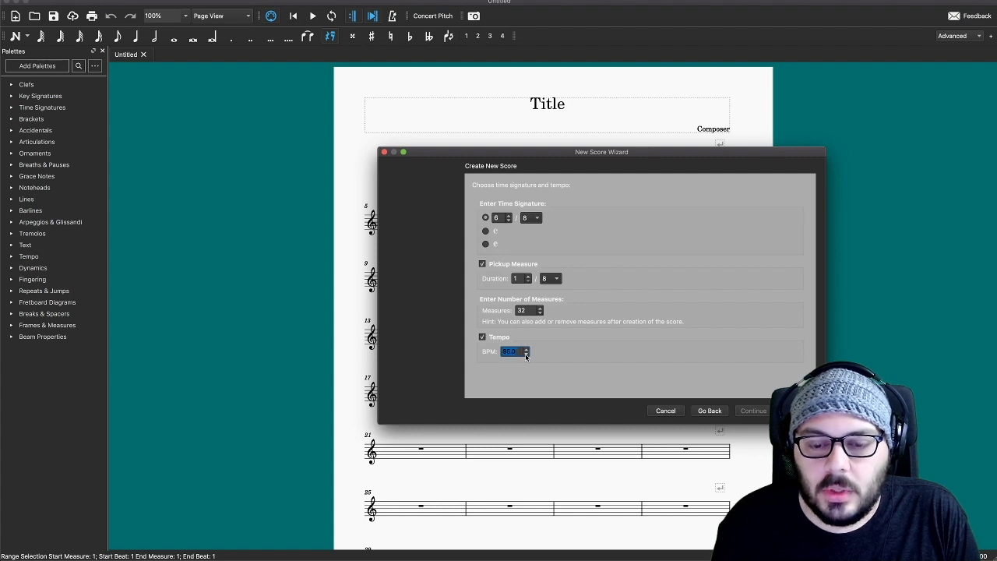
click(559, 354)
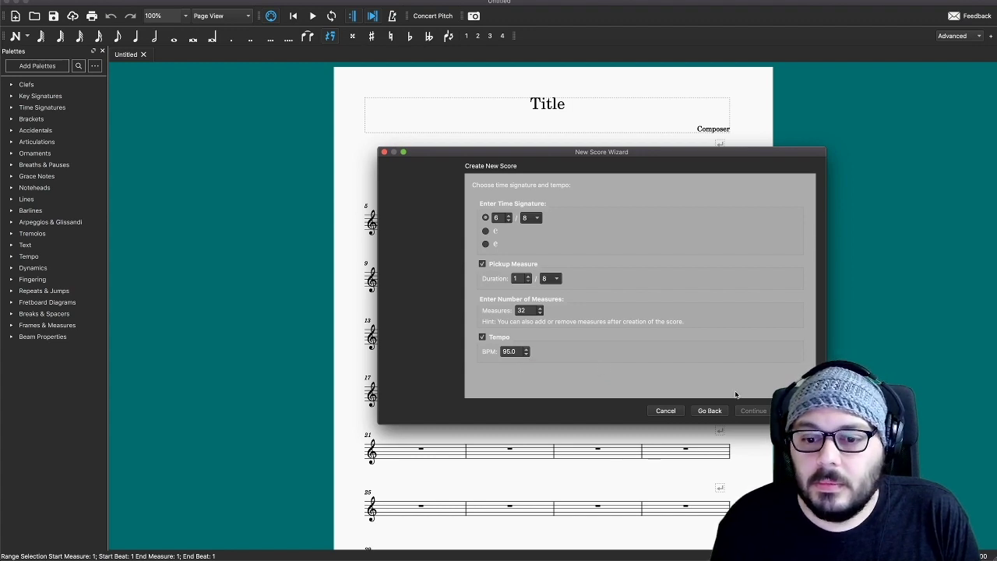
key(Return)
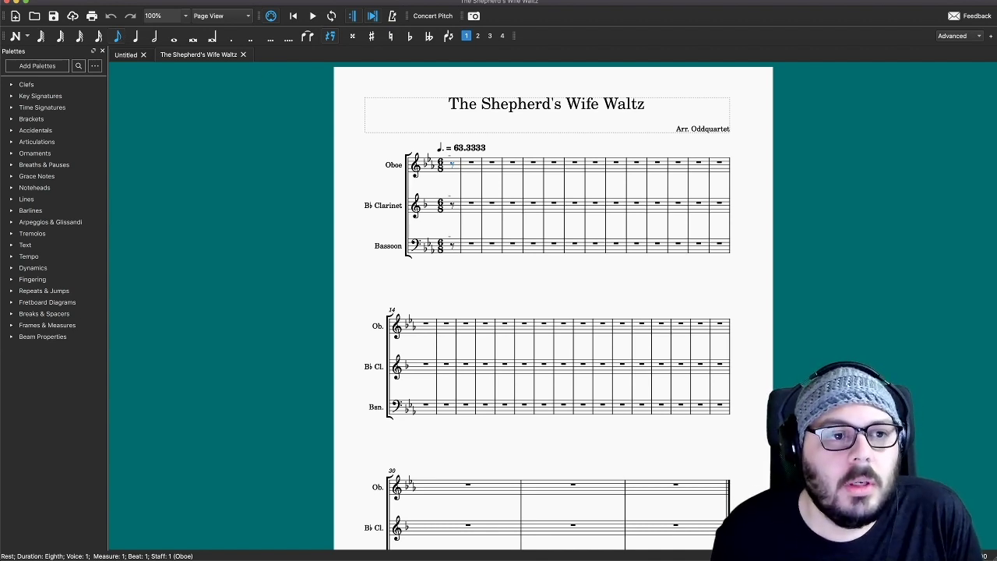
Step: Examine the general score style settings, including the musical symbols font and musical text font, and close them
click(31, 0)
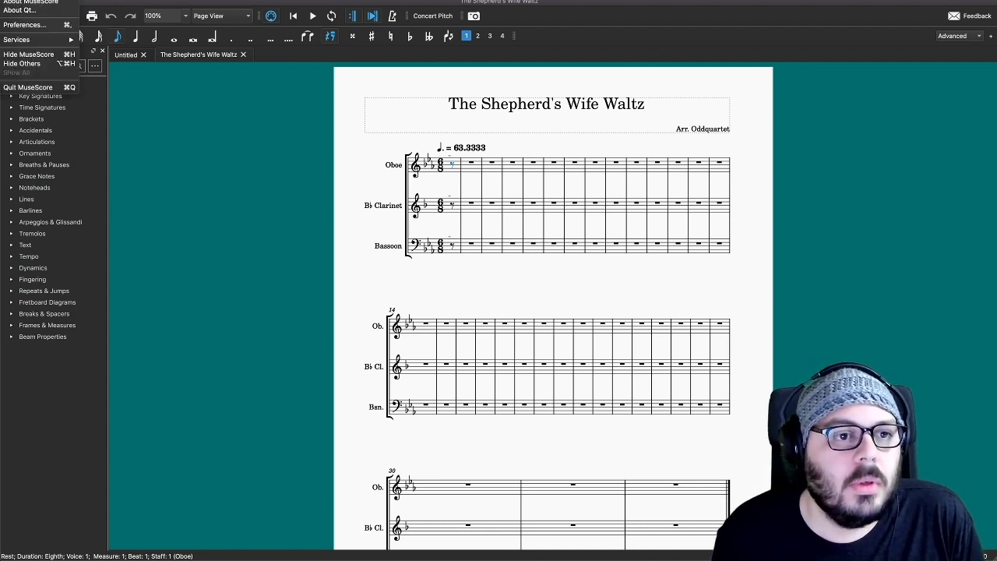
click(31, 25)
drag(892, 194, 634, 151)
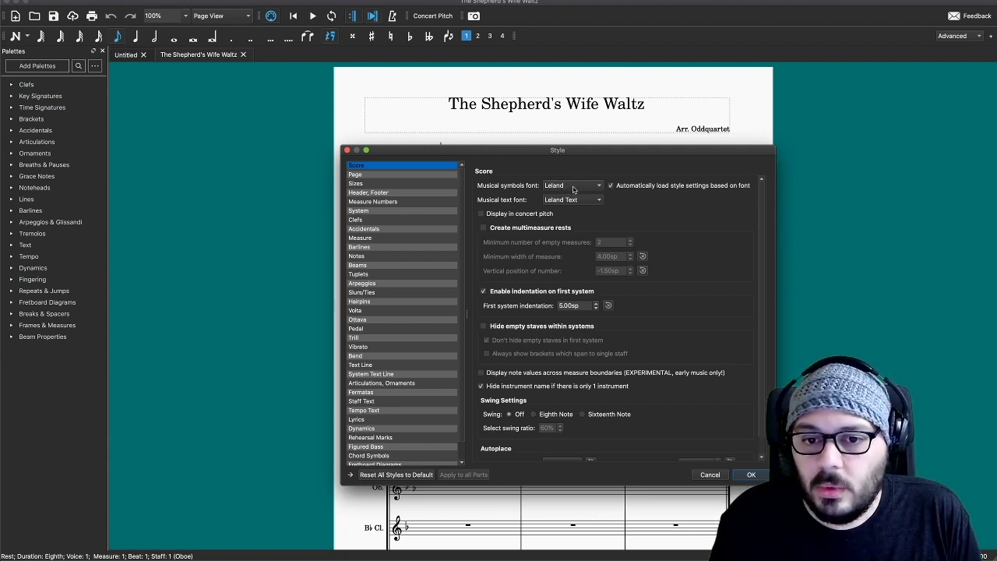
click(751, 474)
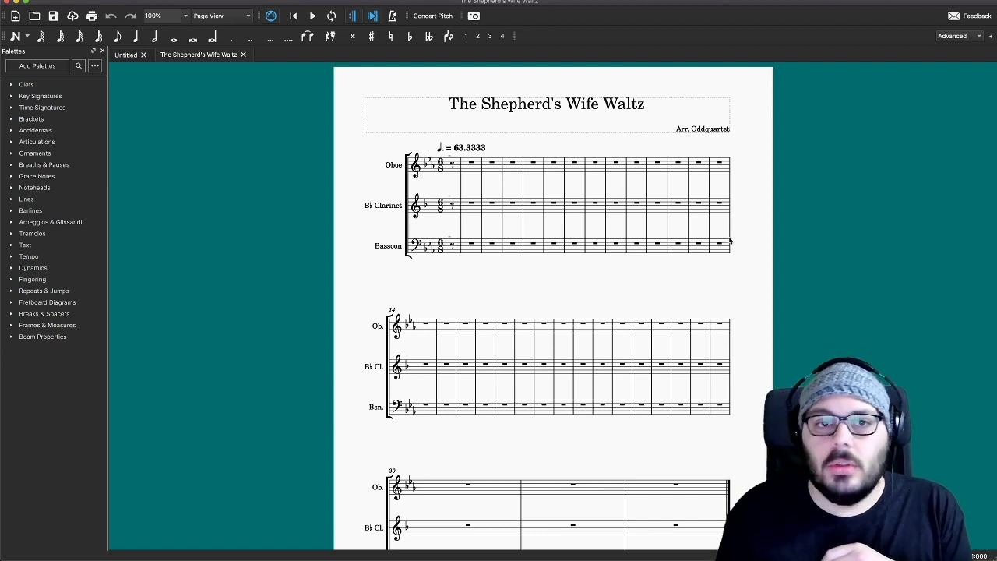
Step: Enter an eighth-note B♭3 in the oboe's pickup measure
click(15, 36)
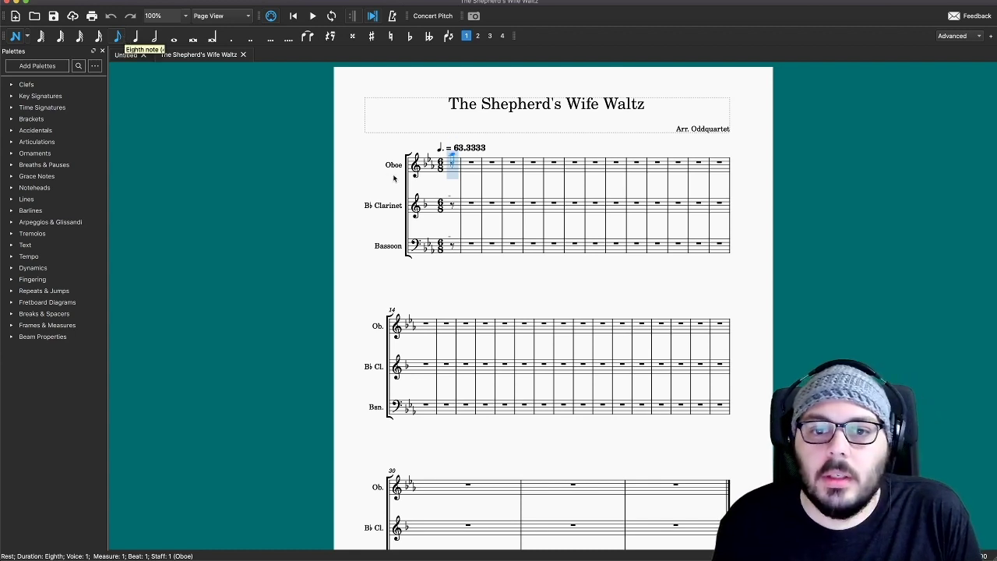
click(455, 178)
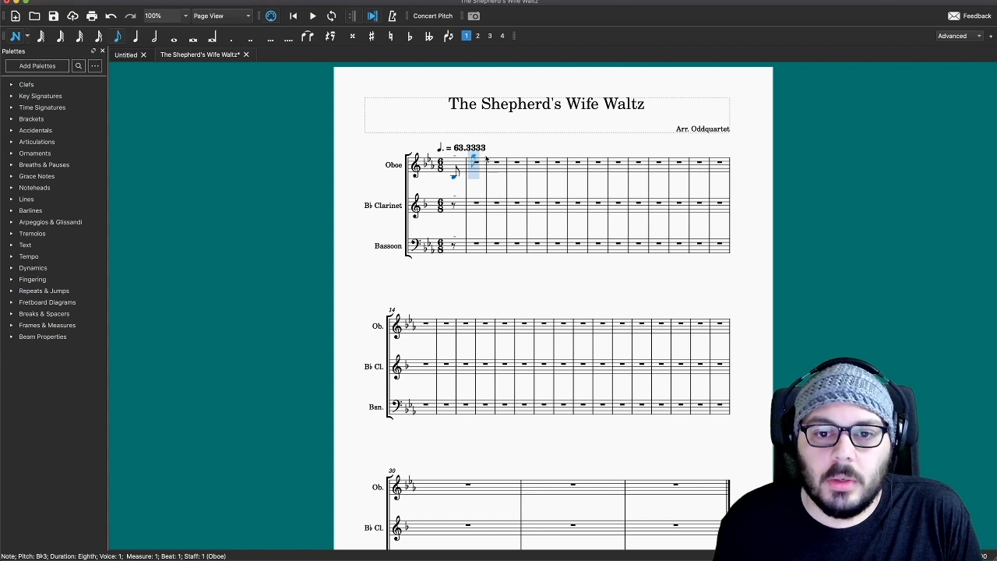
Step: Enter the eighth notes G4, A♭4, B♭4, C5, C5 and D5 in the oboe's first full measure
click(474, 166)
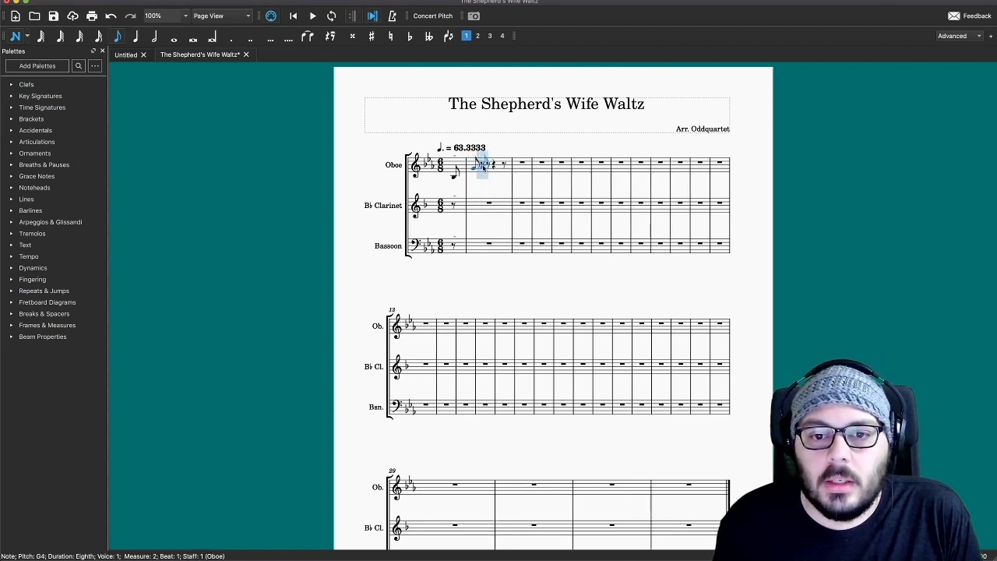
click(483, 164)
click(491, 164)
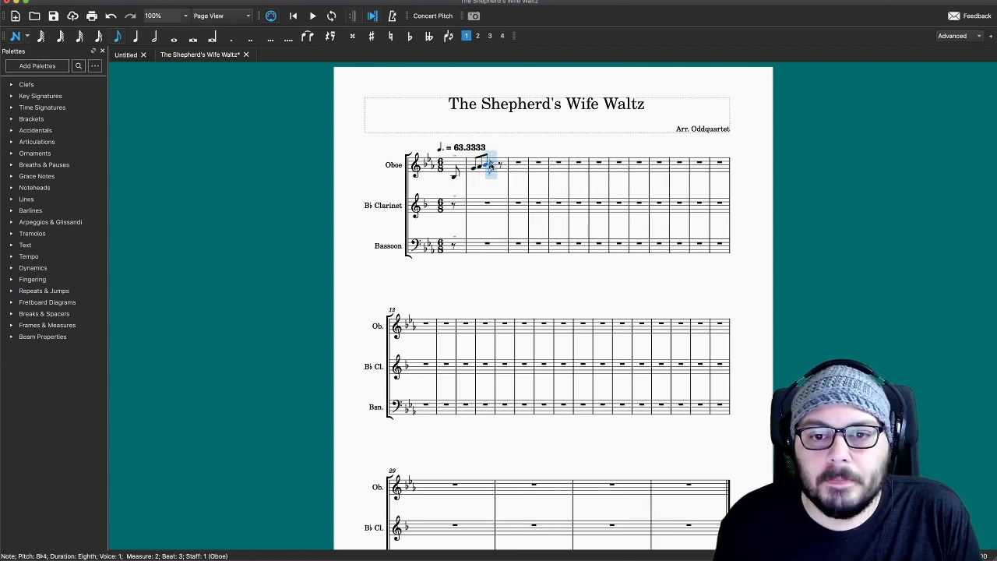
click(497, 163)
click(505, 165)
click(508, 162)
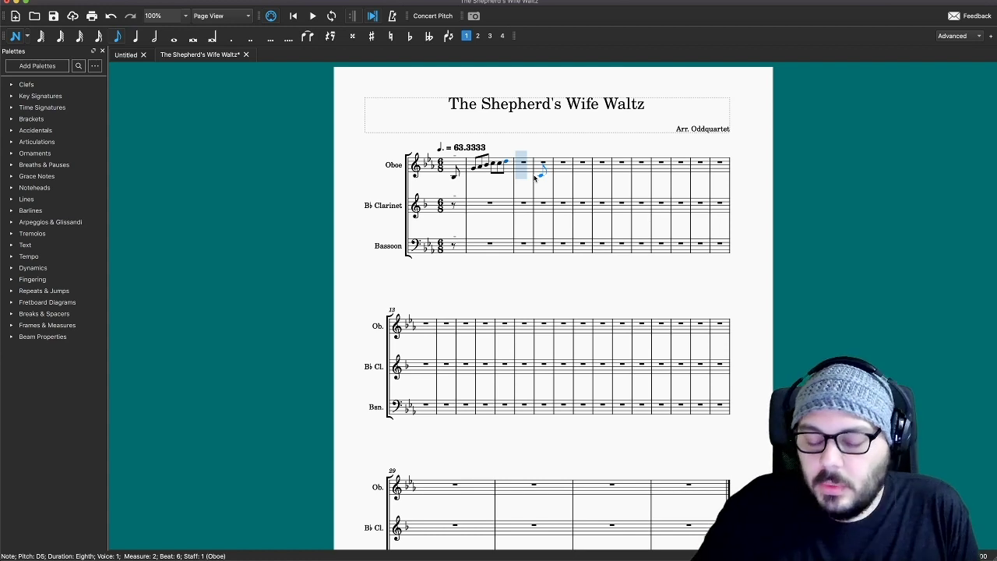
Step: Try shifting the pitch of the second C5 up and down, and clear the notes from the oboe's first full measure
key(Left)
key(Left)
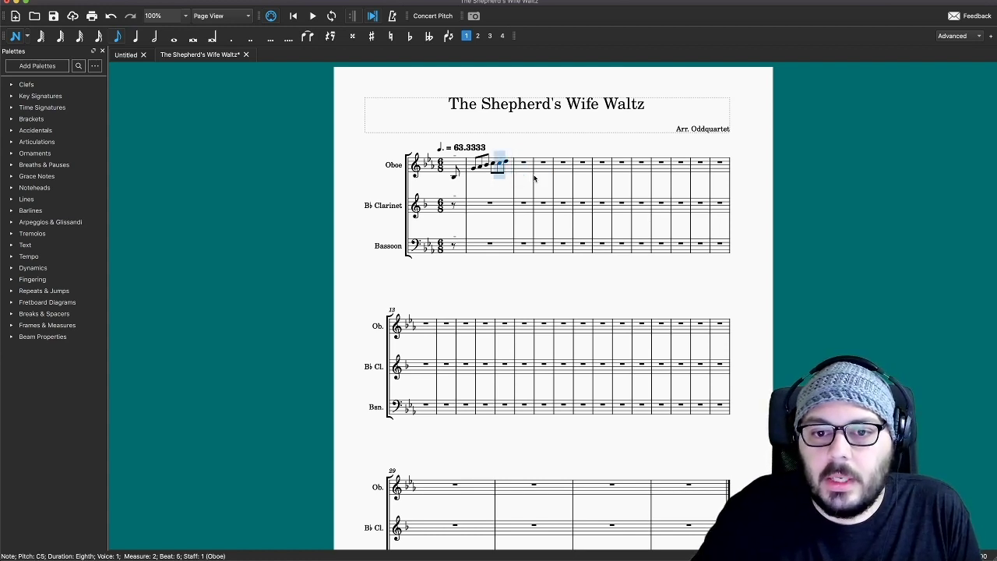
key(Up)
key(Down)
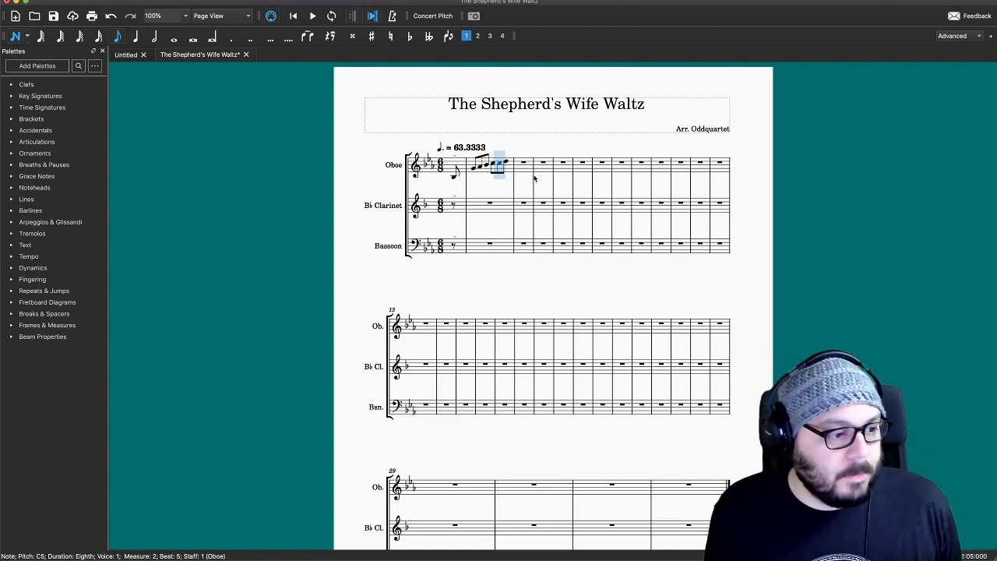
key(super+z)
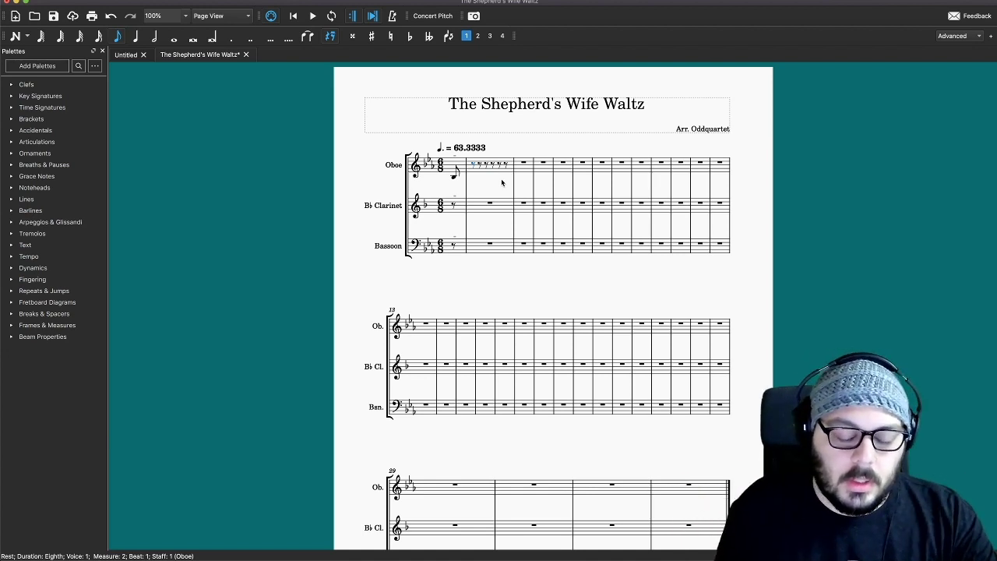
Step: Start note input at the beginning of the oboe's first full measure and try switching between different note durations
key(4)
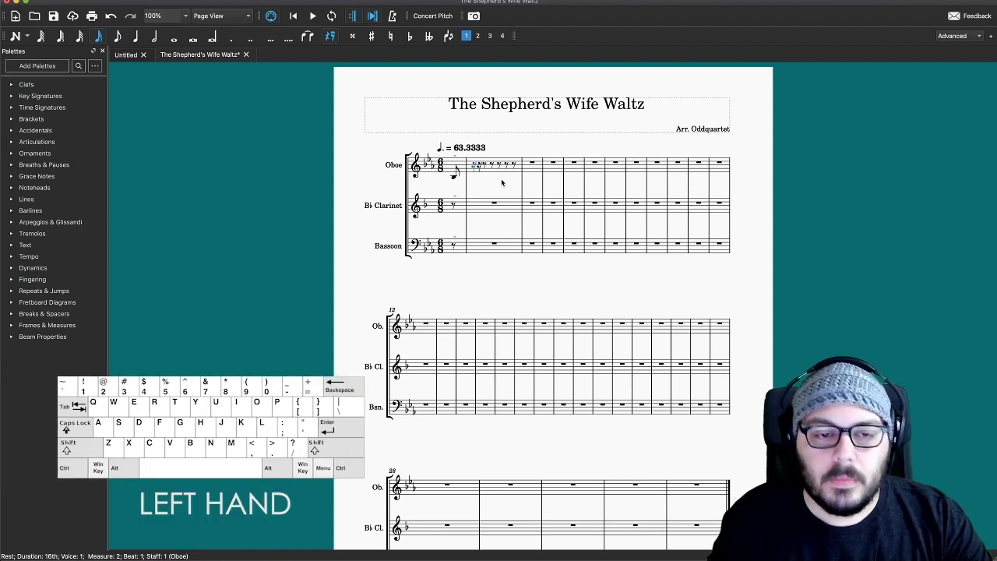
key(n)
key(5)
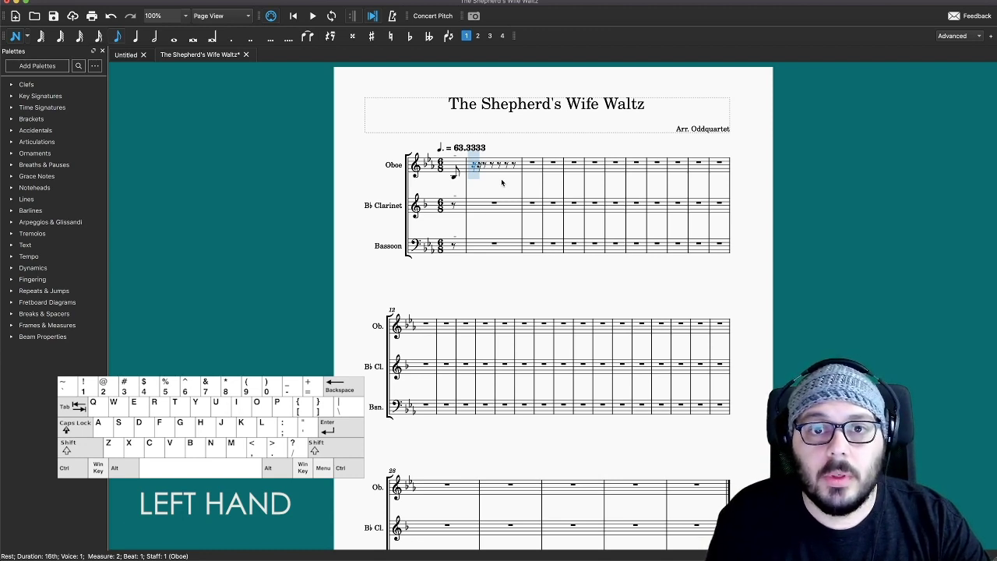
key(1)
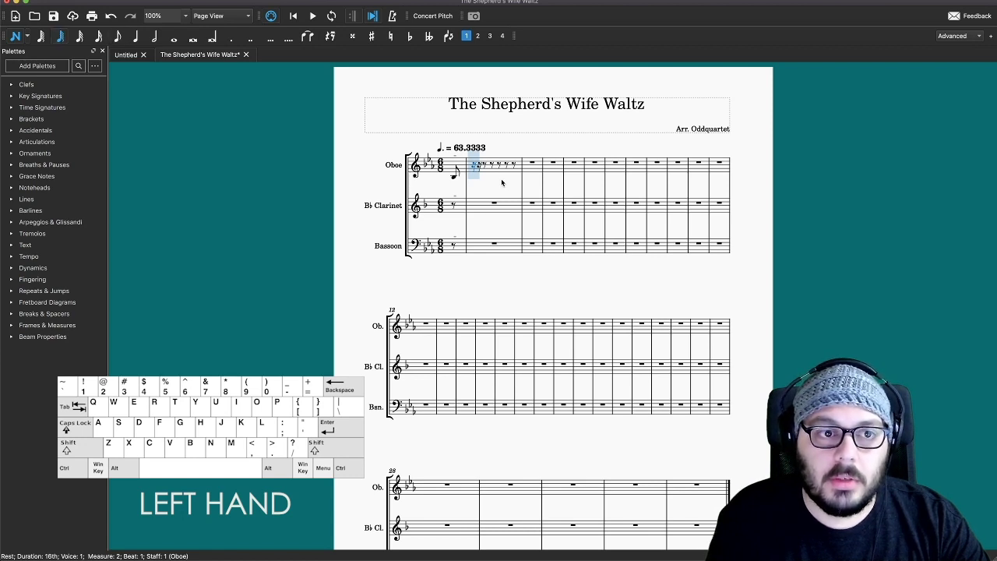
key(3)
key(4)
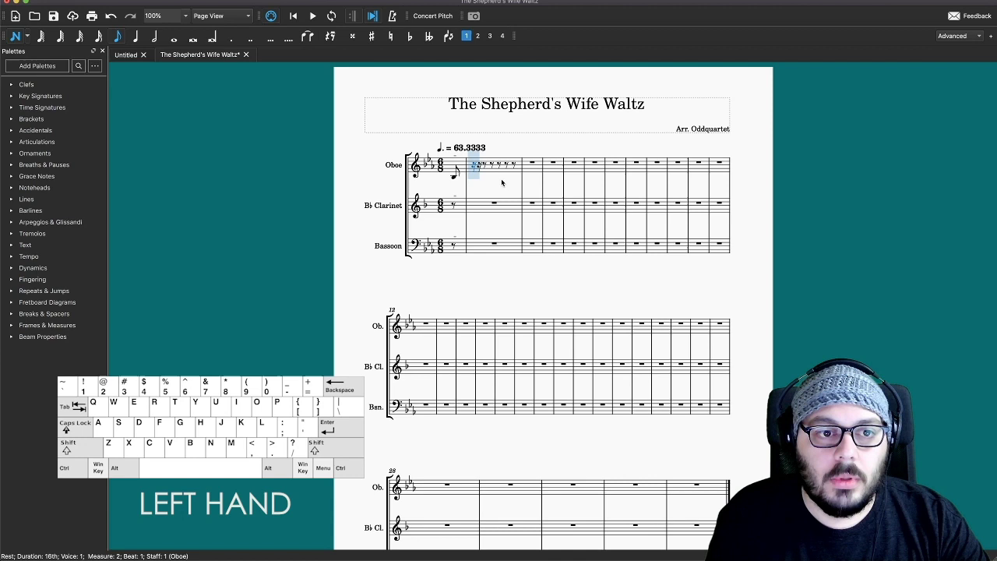
key(3)
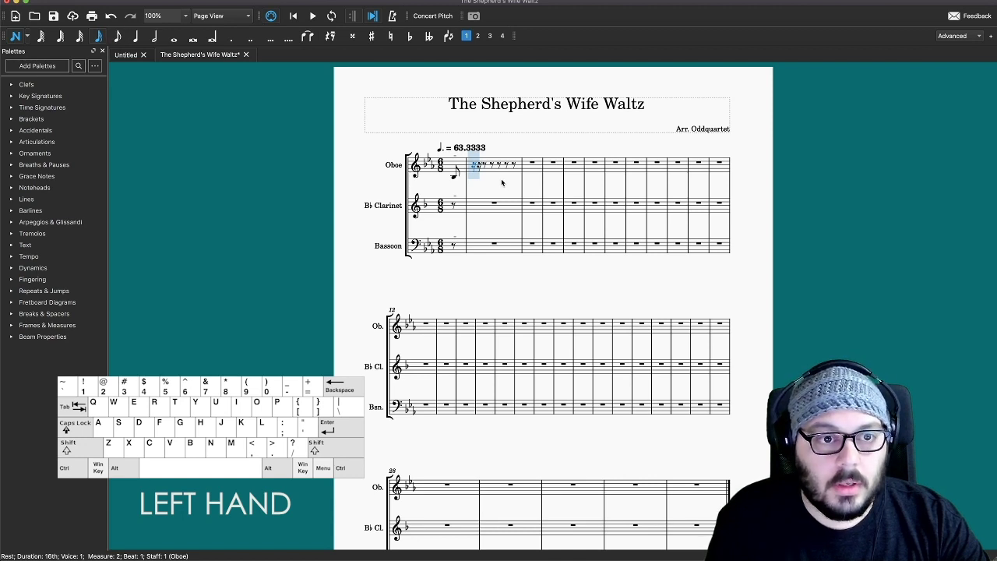
key(4)
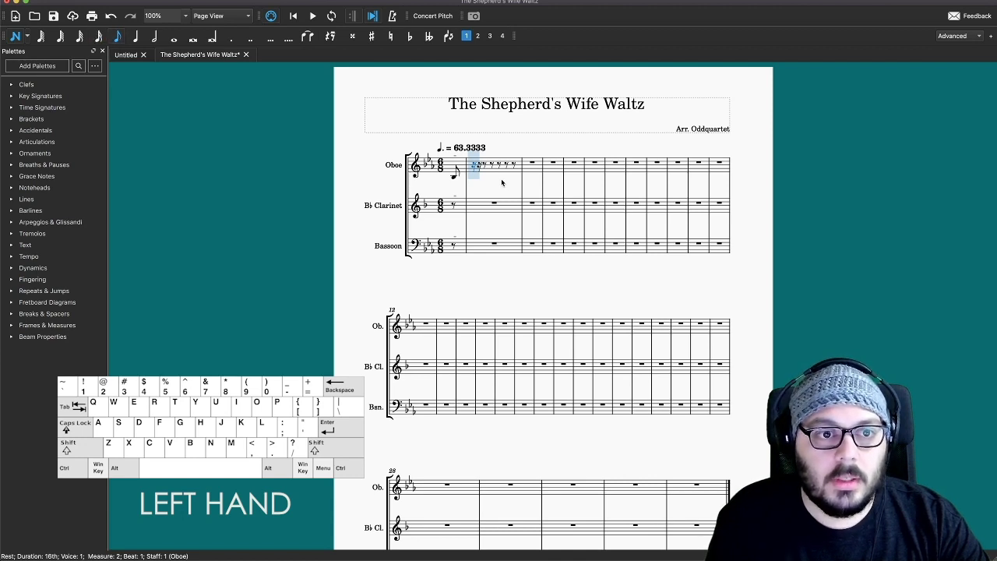
key(5)
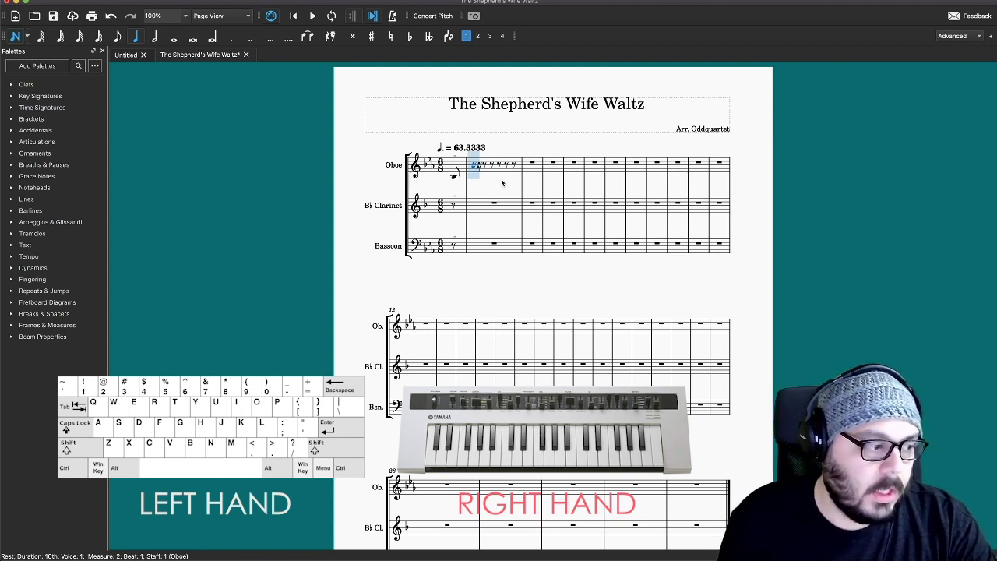
key(3)
key(4)
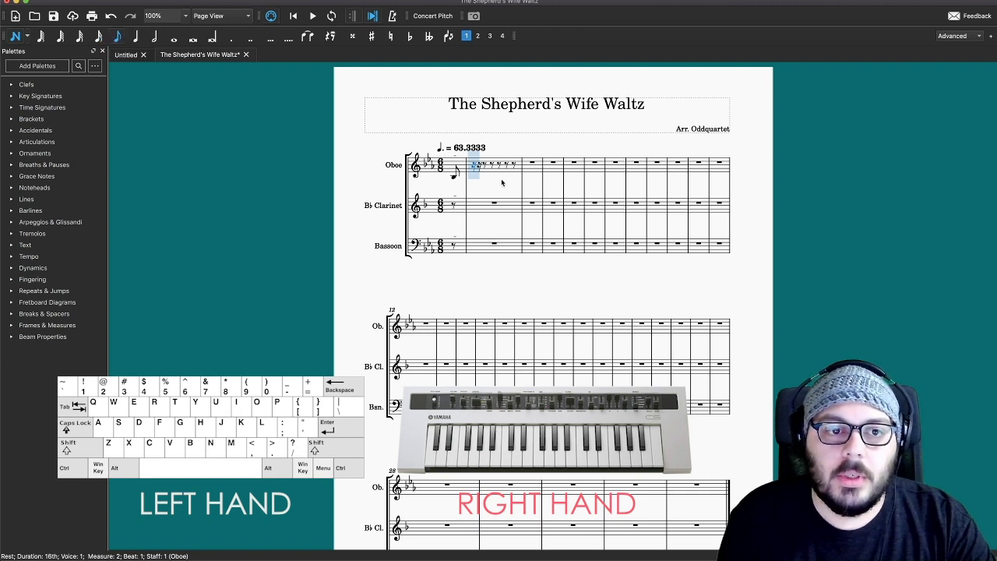
Step: Fill the oboe's first full measure with a quarter E♭4, eighth F4, quarter G4 and eighth A♭4
key(5)
key(e)
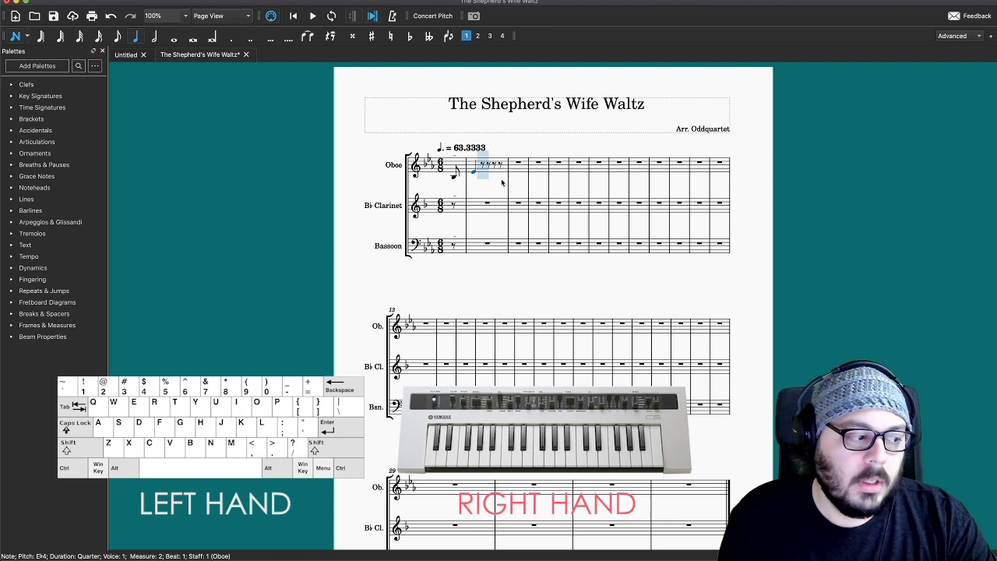
key(4)
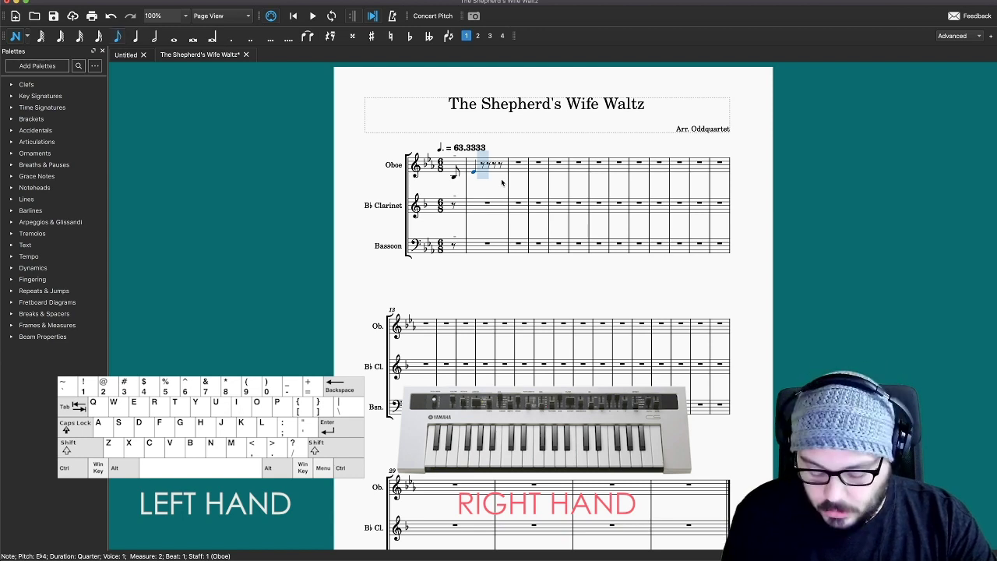
key(f)
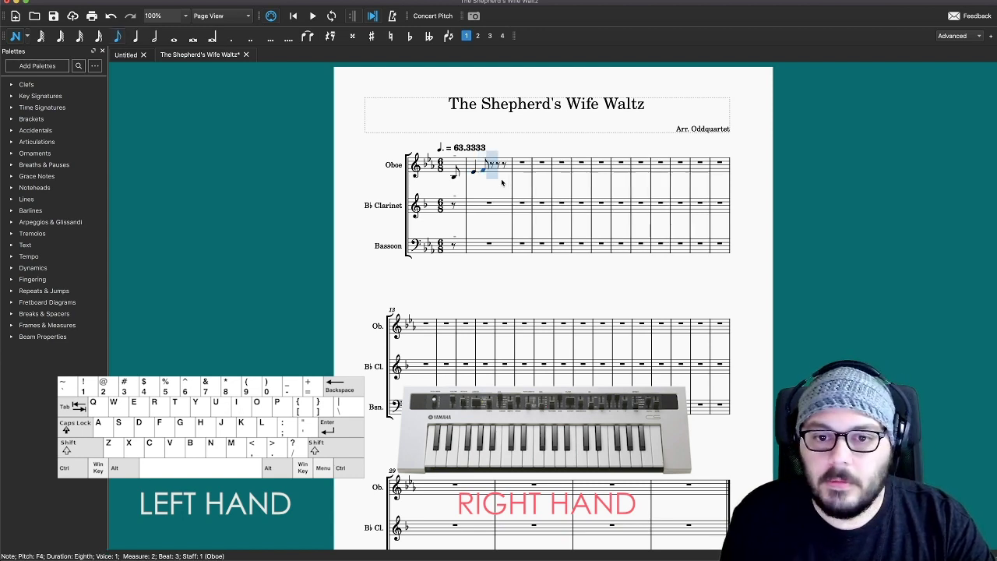
key(5)
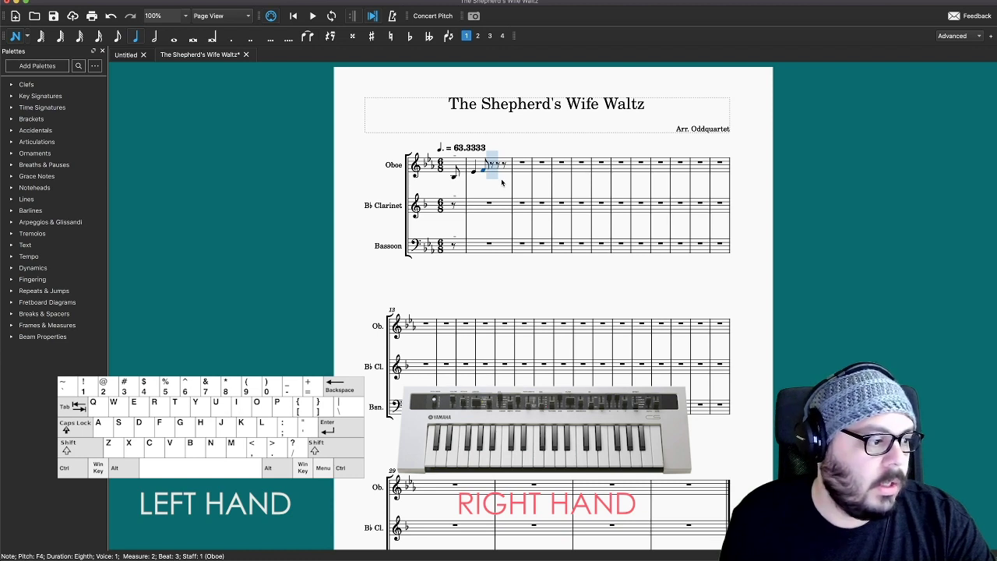
key(g)
key(4)
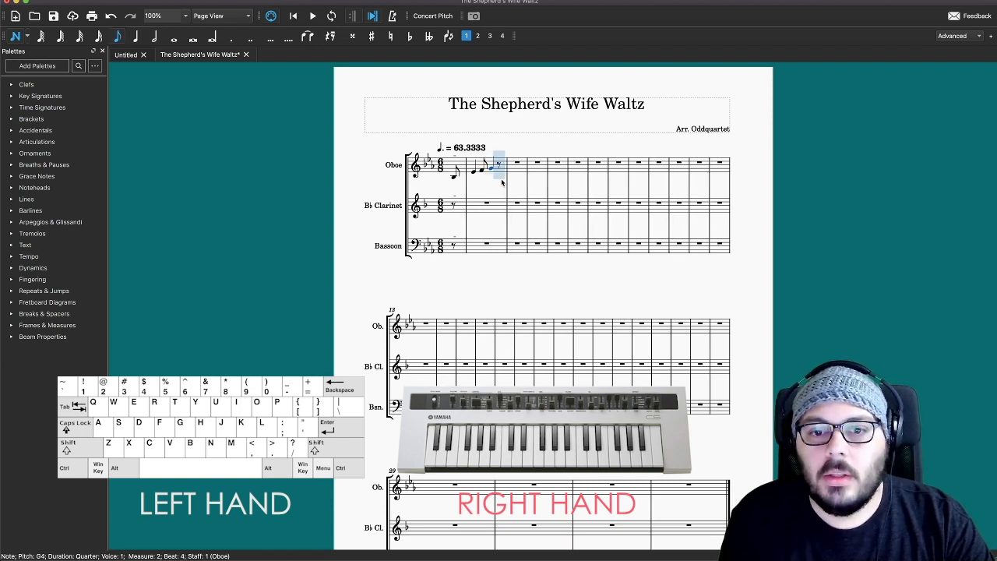
key(a)
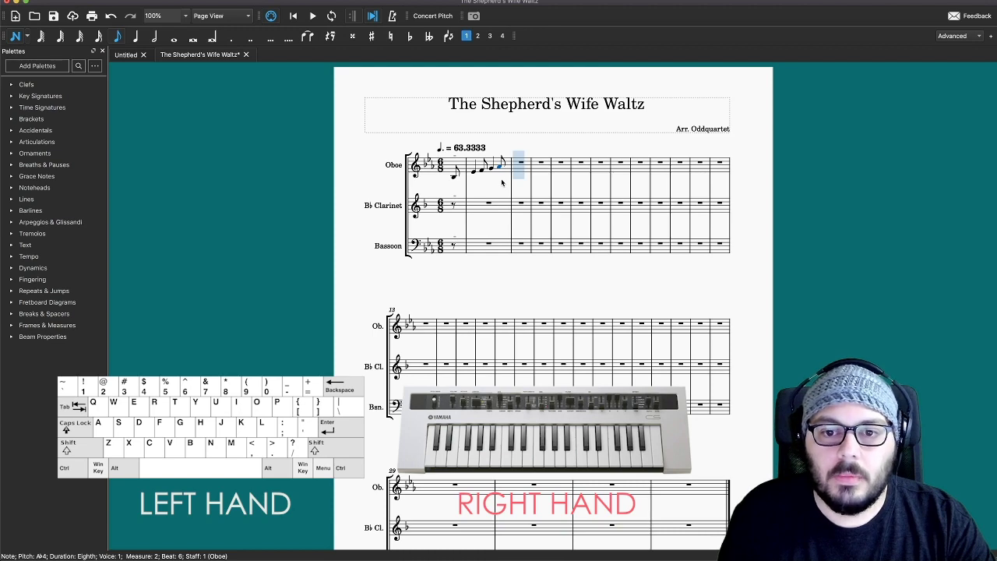
Step: Fill the oboe's second full measure with quarter B♭4 and eighths E♭5, E♭5, D5, B♭4, and start the third with a dotted-eighth C5
key(5)
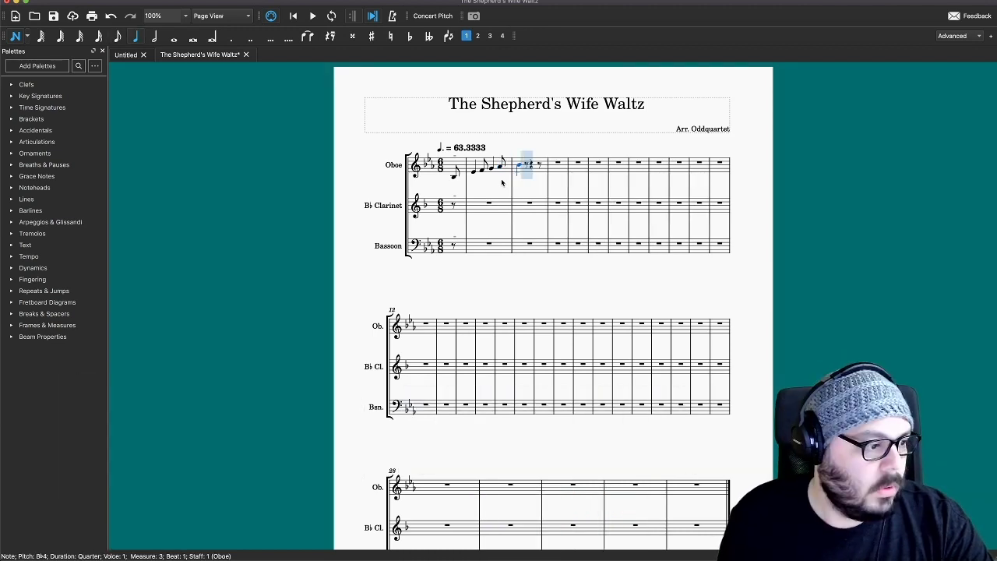
key(4)
key(e)
key(g)
key(b)
key(g)
key(e)
key(d)
key(c)
key(e)
key(d)
key(c)
key(b)
key(a)
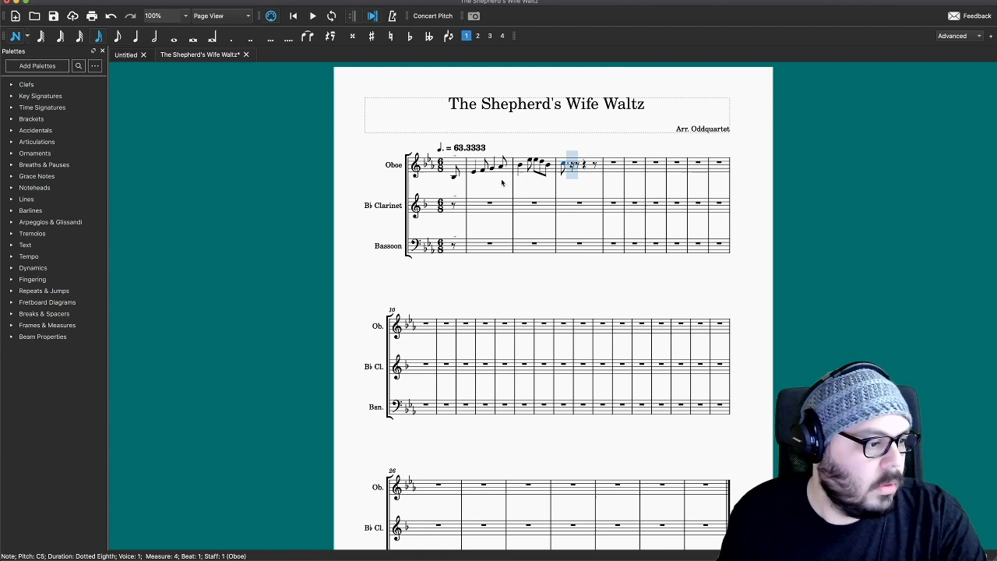
Step: Complete the oboe's third full measure with D5, E♭5, B♭4, A♭4 and G4
key(g)
key(f)
key(e)
key(f)
key(g)
key(a)
Step: Fill the oboe's fourth full measure with eighths F4, G4, E♭4, E♭4, D4, B♭3, and start the fifth with E♭4, F4 and G4
key(c)
key(c)
key(f)
key(e)
key(d)
key(b)
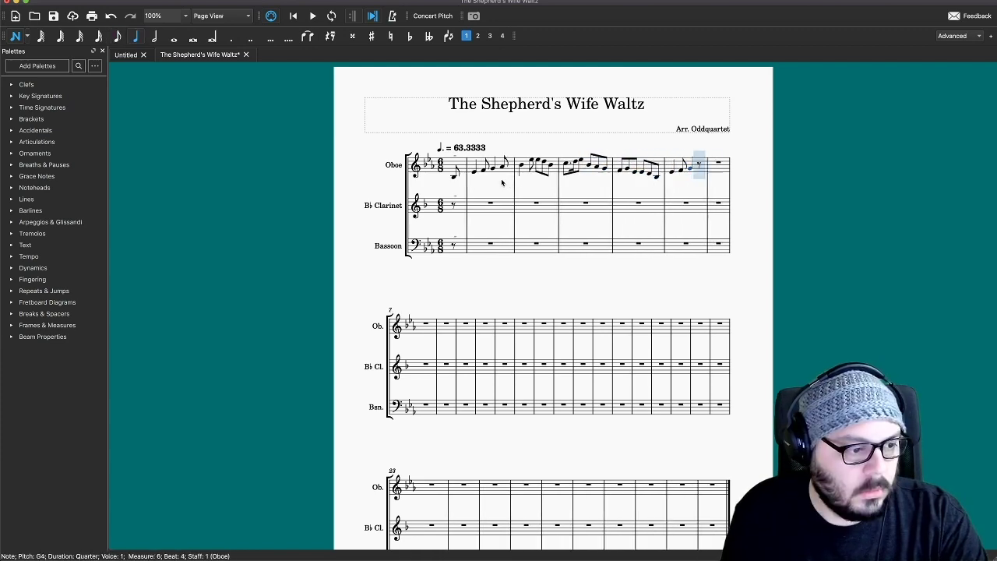
Step: Finish the oboe's fifth full measure with A♭4, the sixth with B♭4, E♭5, E♭5, D5, B♭4, and the seventh with C5, D5, E♭5, F5, E♭5, D5
key(d)
key(c)
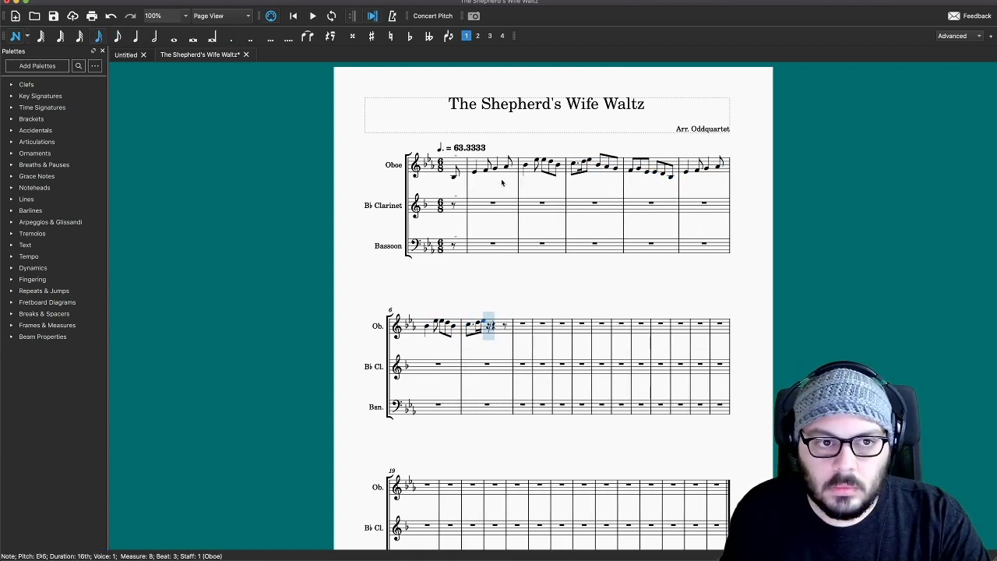
key(3)
key(e)
key(d)
key(e)
key(d)
key(c)
key(b)
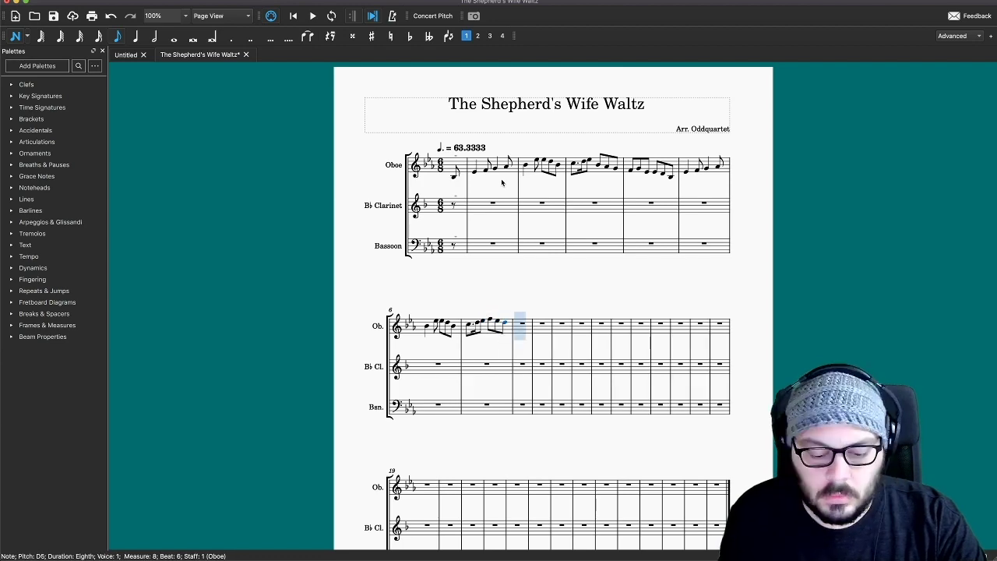
Step: Enter a dotted-quarter E♭5 at the start of the oboe's eighth full measure
key(5)
key(period)
key(e)
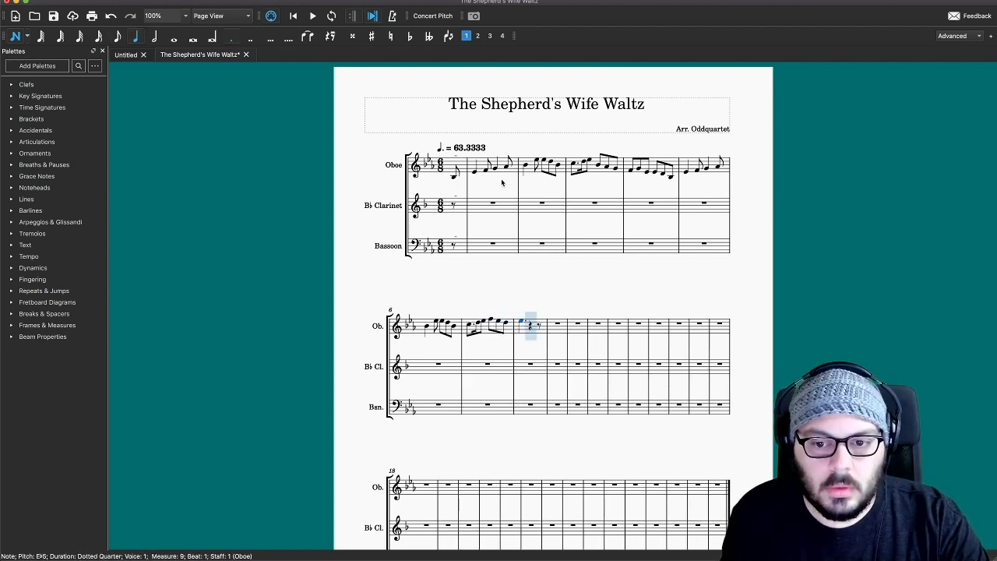
Step: Finish the oboe's eighth full measure with a quarter E♭5 and an eighth B♭3, and start the ninth with a dotted-quarter E♭5
key(period)
key(e)
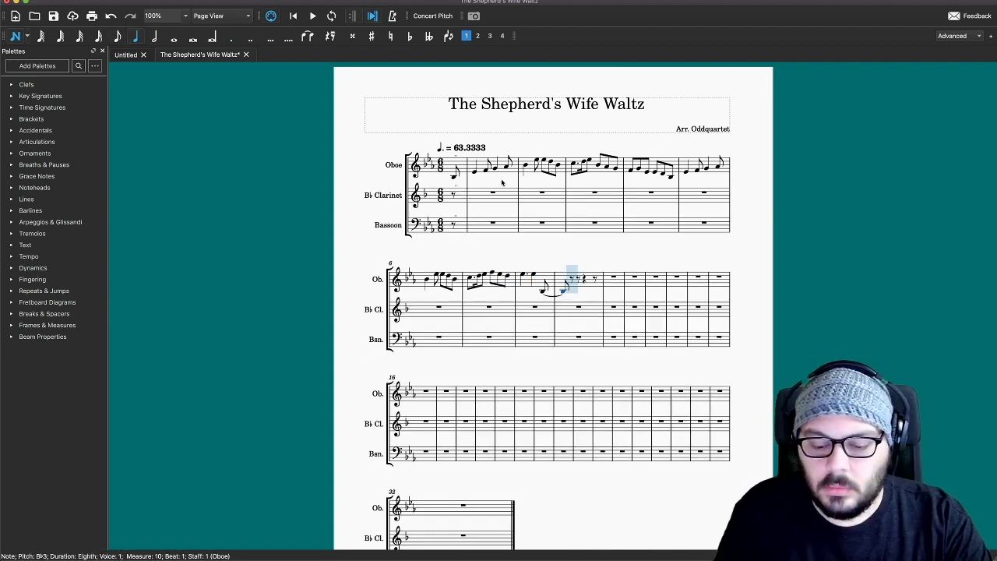
key(4)
key(0)
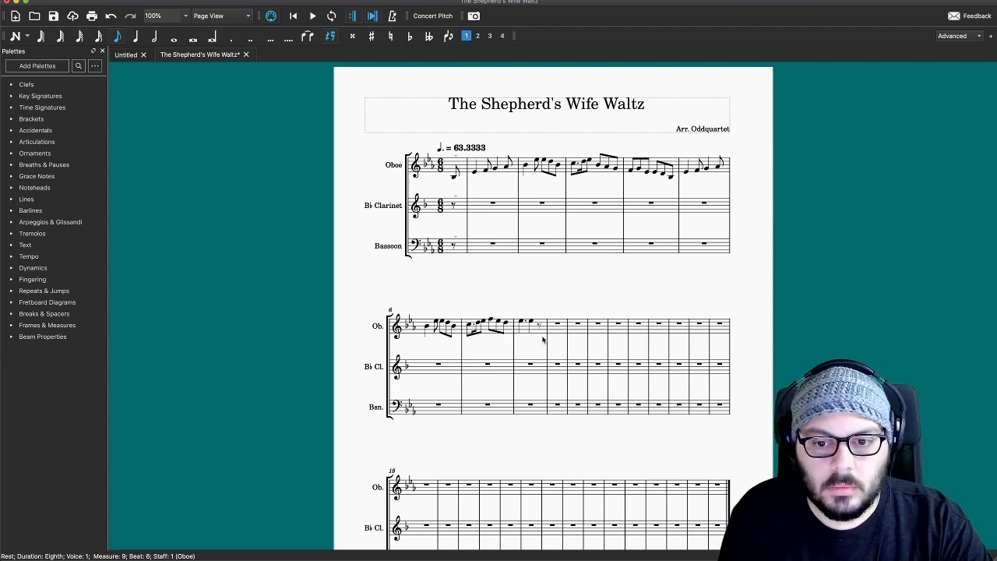
click(539, 333)
key(5)
key(f)
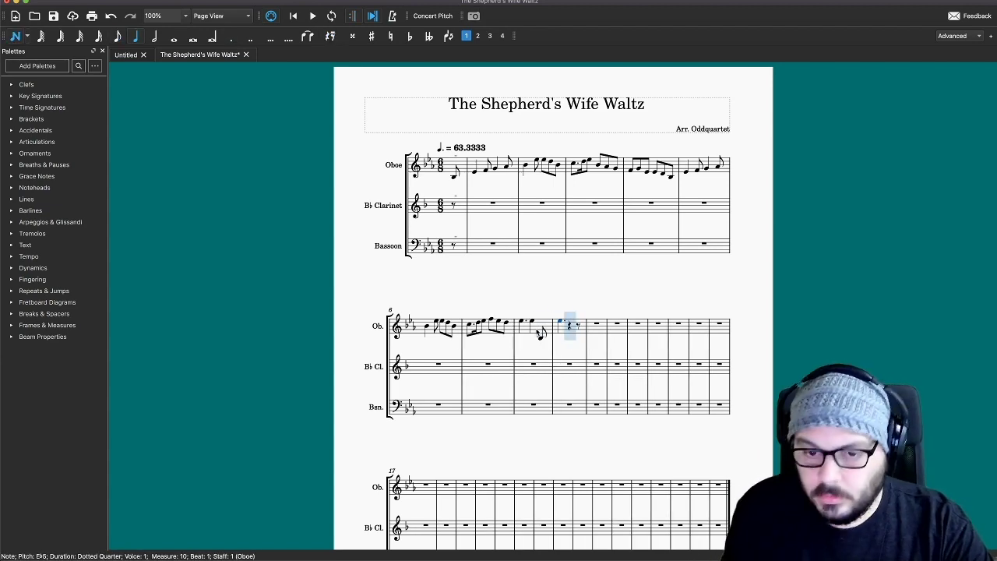
Step: Complete the oboe's ninth full measure with a quarter E♭5 and sixteenths E♭5 and F5, and end note entry
key(4)
key(3)
key(f)
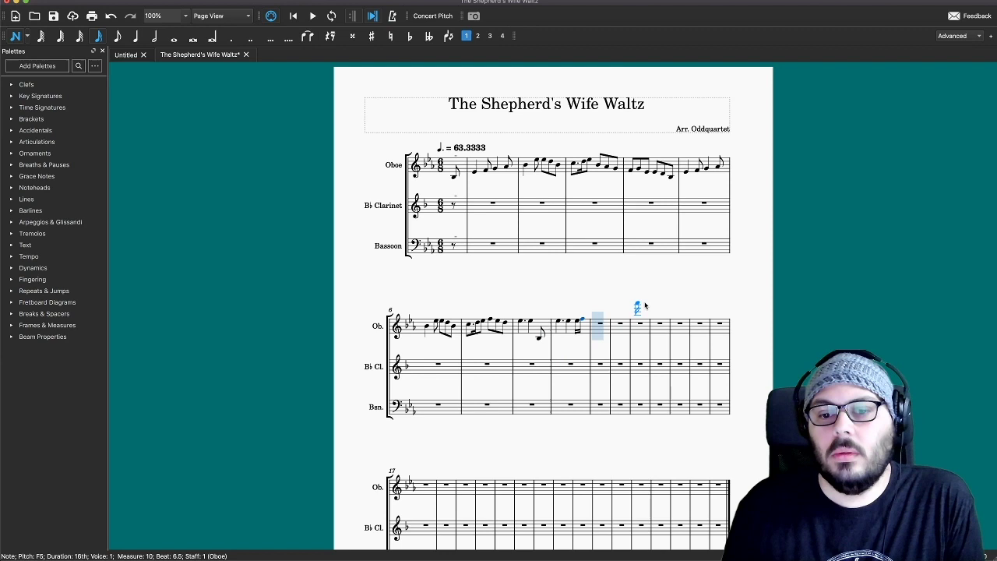
key(Escape)
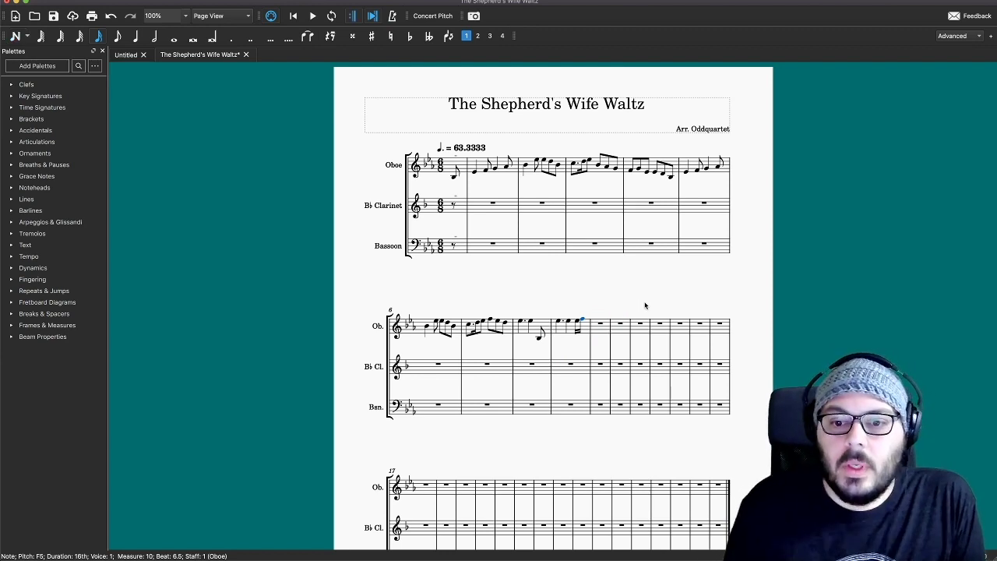
key(Escape)
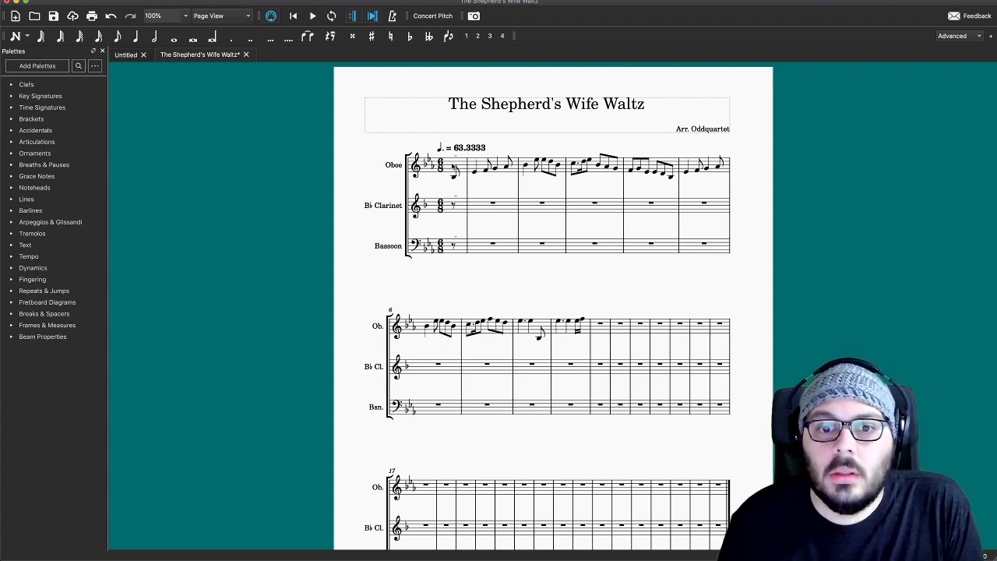
Step: Play back the oboe melody from the pickup note to check the entered notes and tempo
click(486, 207)
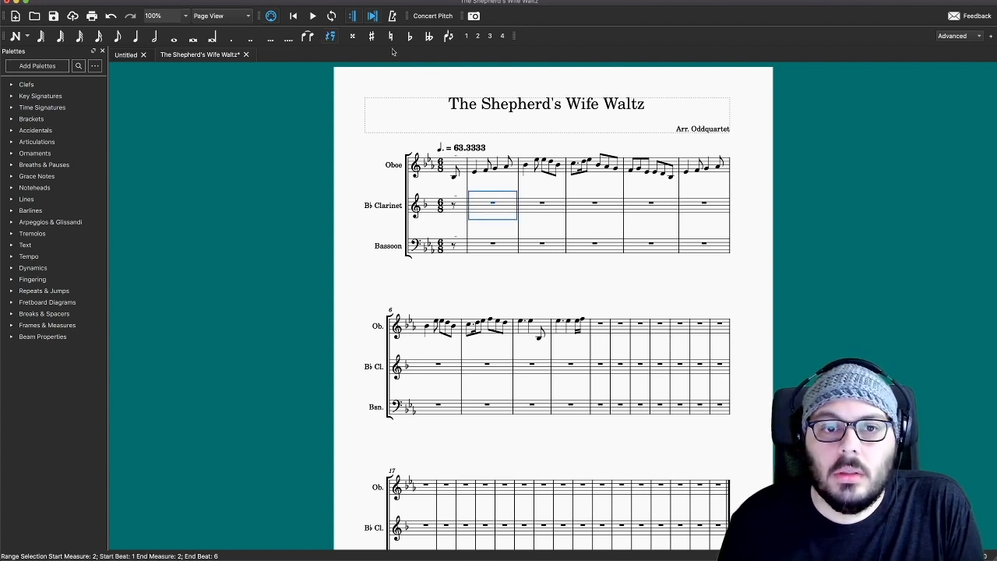
click(311, 16)
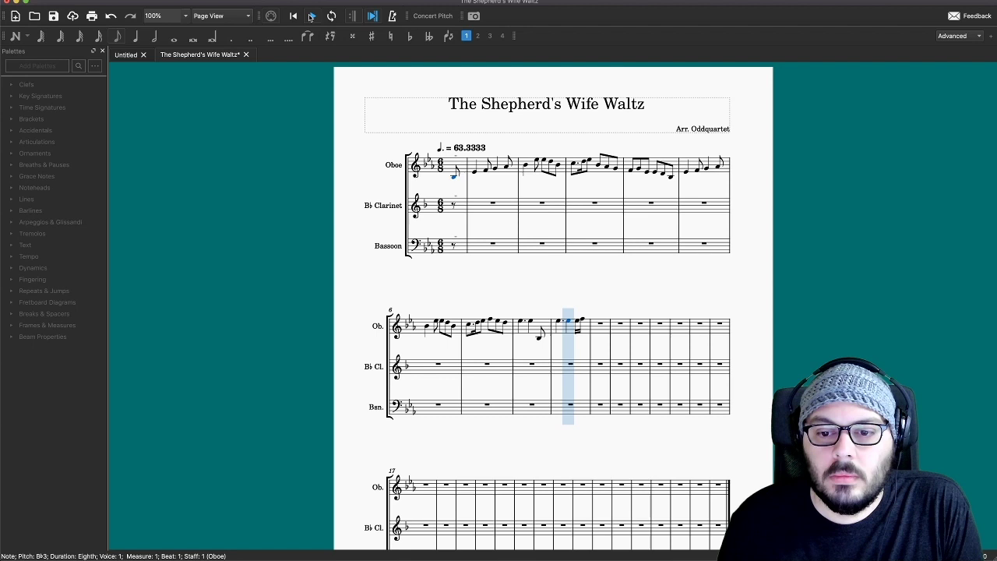
click(310, 17)
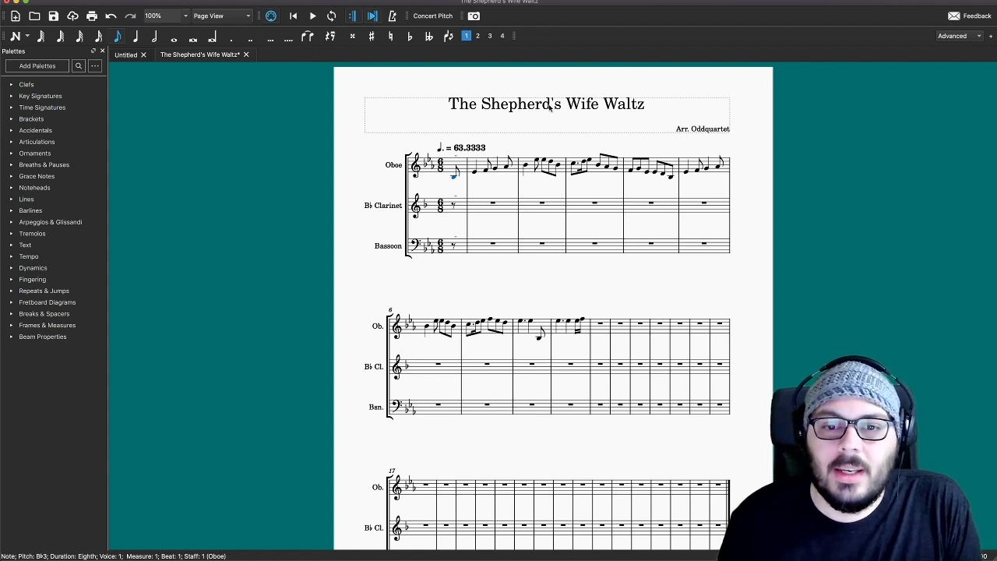
Step: Set the tempo marking to dotted quarter = 57 and play back the oboe melody at that tempo
click(481, 148)
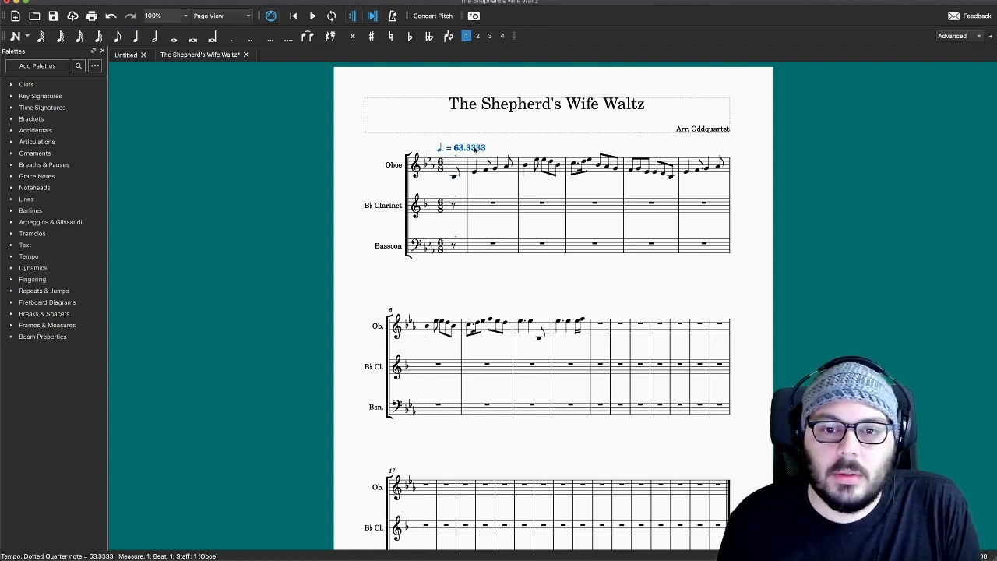
double_click(475, 148)
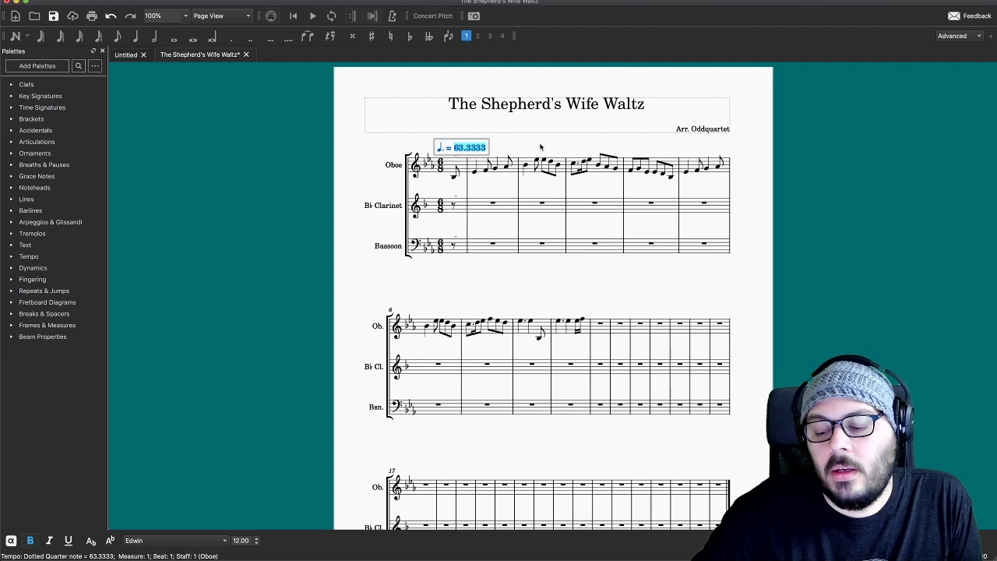
text(57)
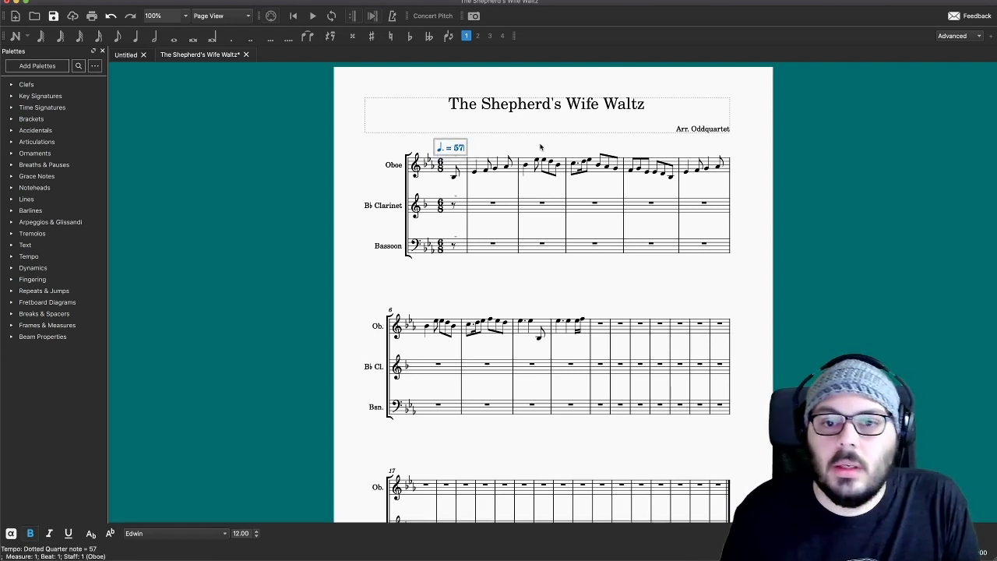
click(540, 146)
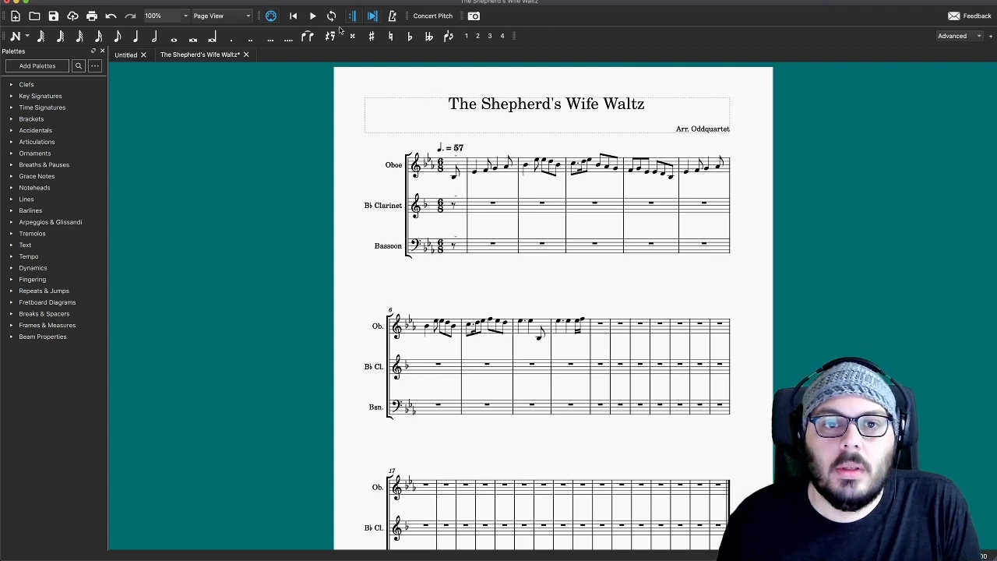
click(313, 17)
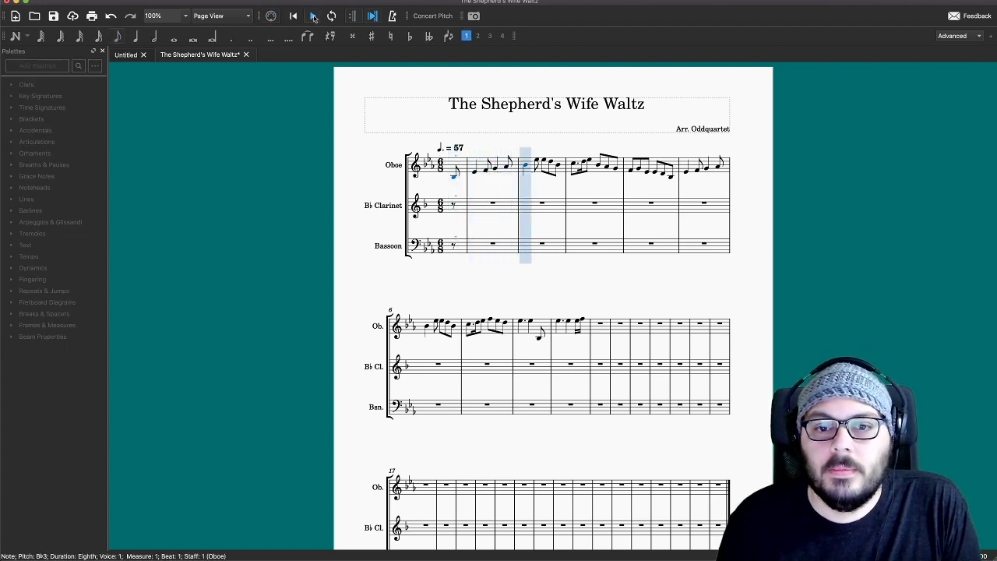
click(313, 16)
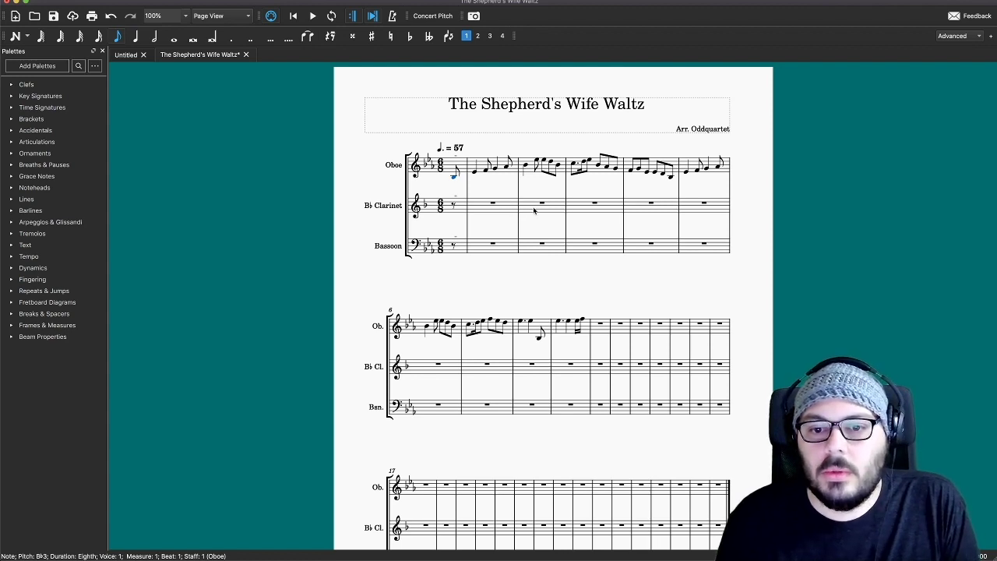
Step: Insert a system break after the fourth full measure
click(667, 211)
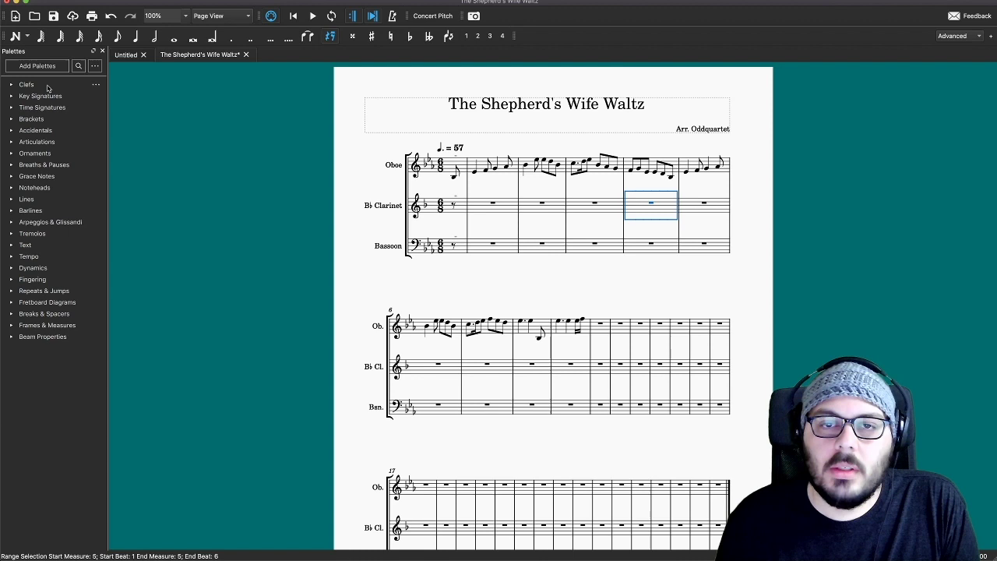
click(11, 313)
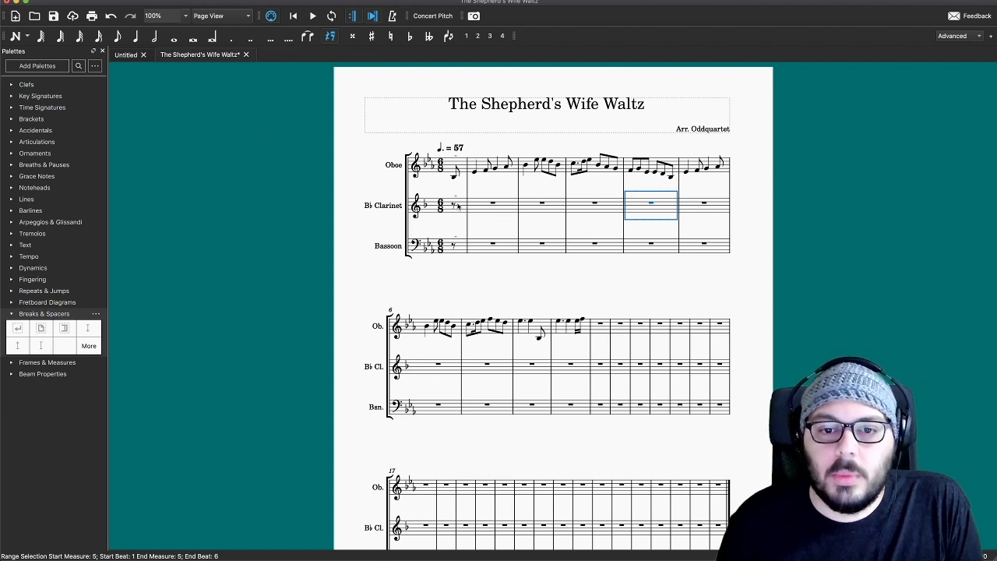
click(18, 328)
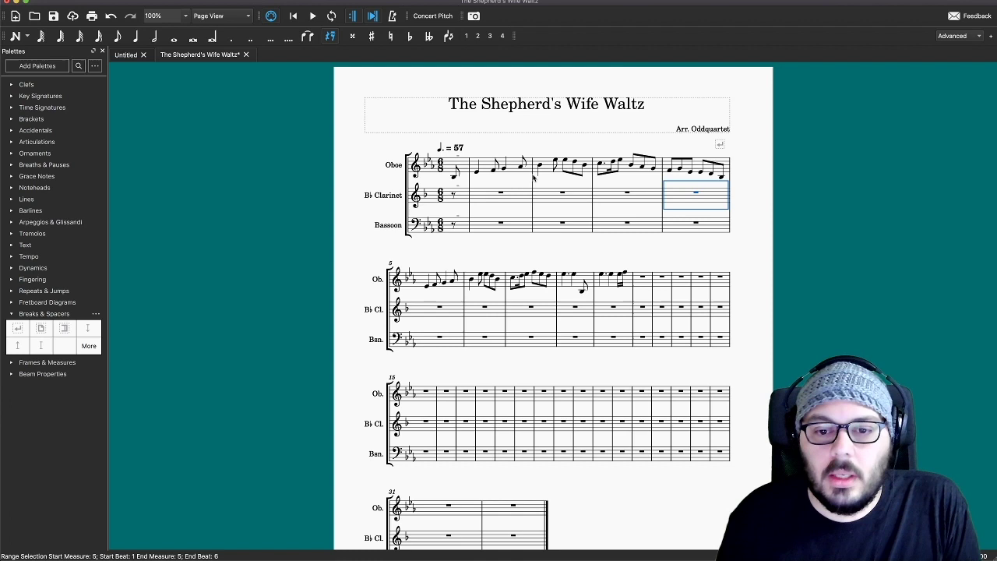
Step: Add a start repeat barline at the beginning of the first full measure
click(492, 198)
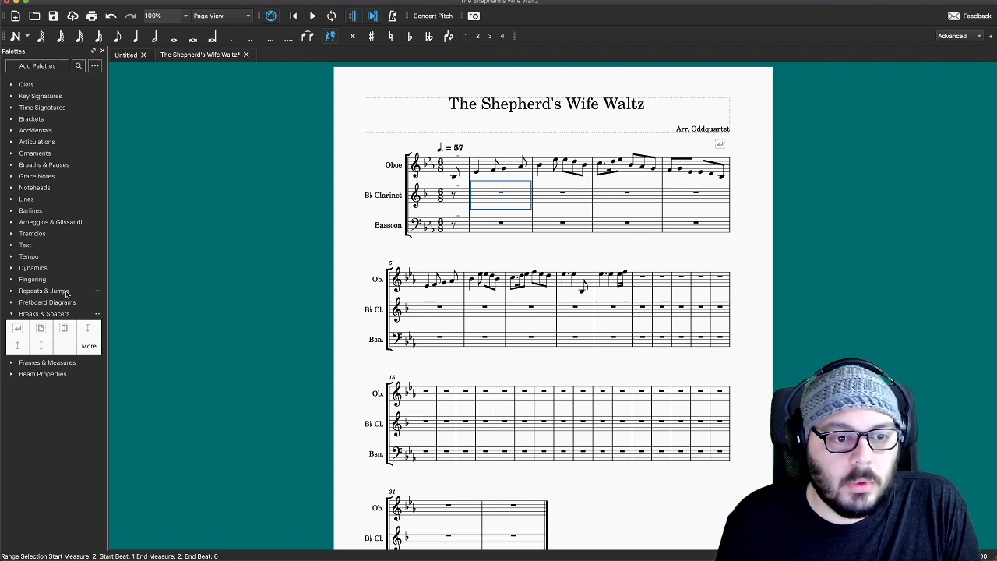
click(10, 291)
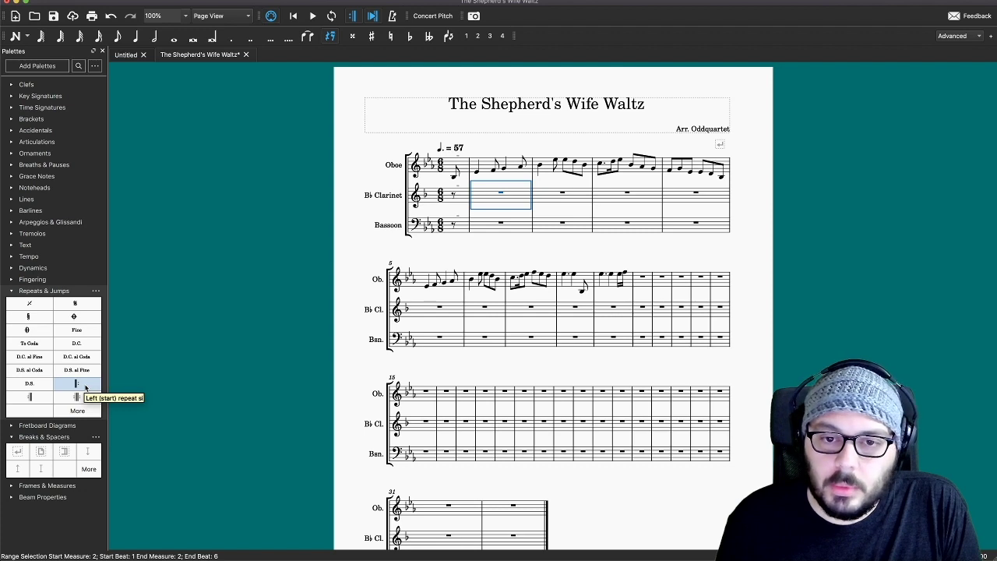
click(86, 387)
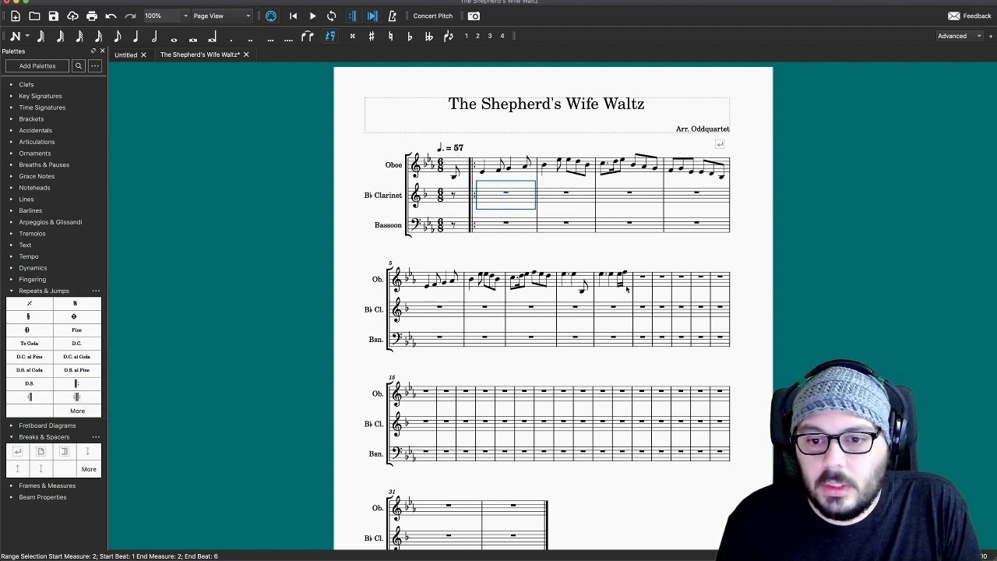
Step: Add an end repeat barline after the ninth full measure
click(627, 309)
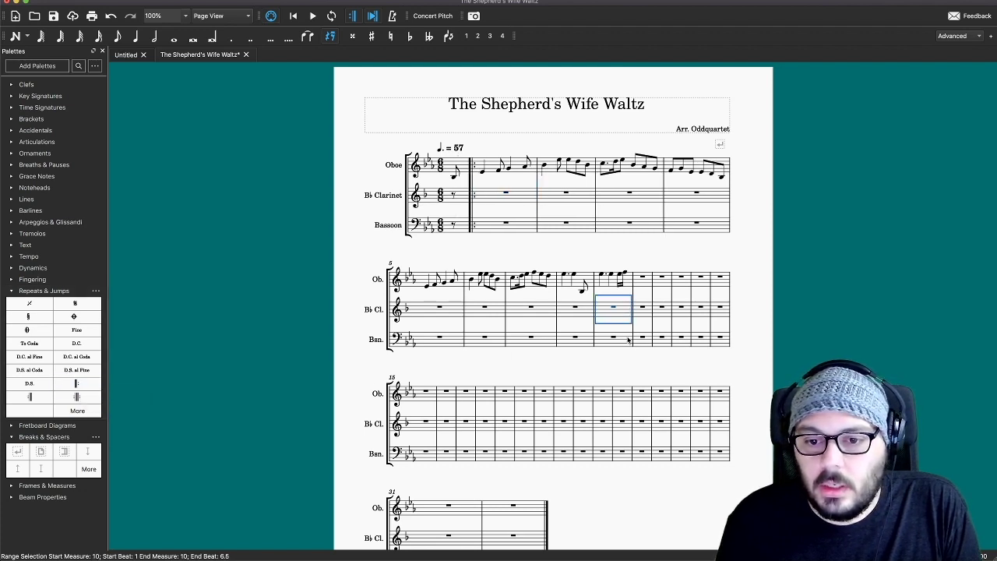
click(628, 340)
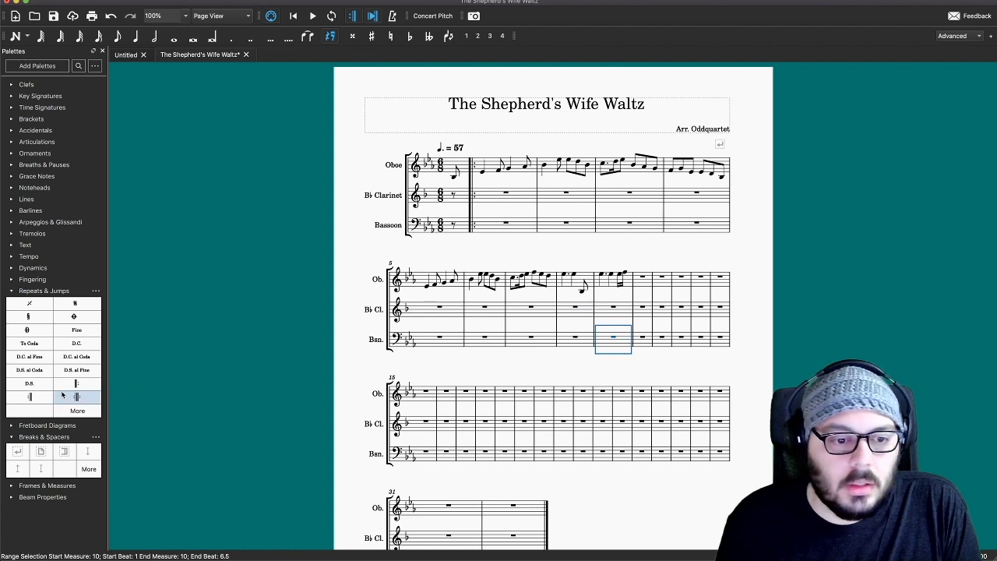
click(29, 396)
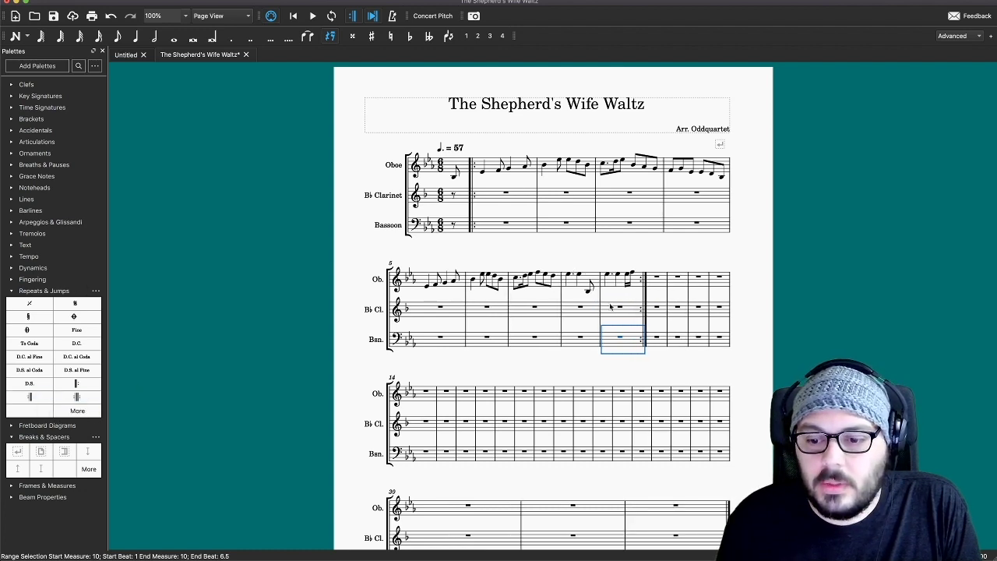
Step: Add a first-ending bracket over the eighth full measure and delete the end repeat barline after that measure
click(573, 311)
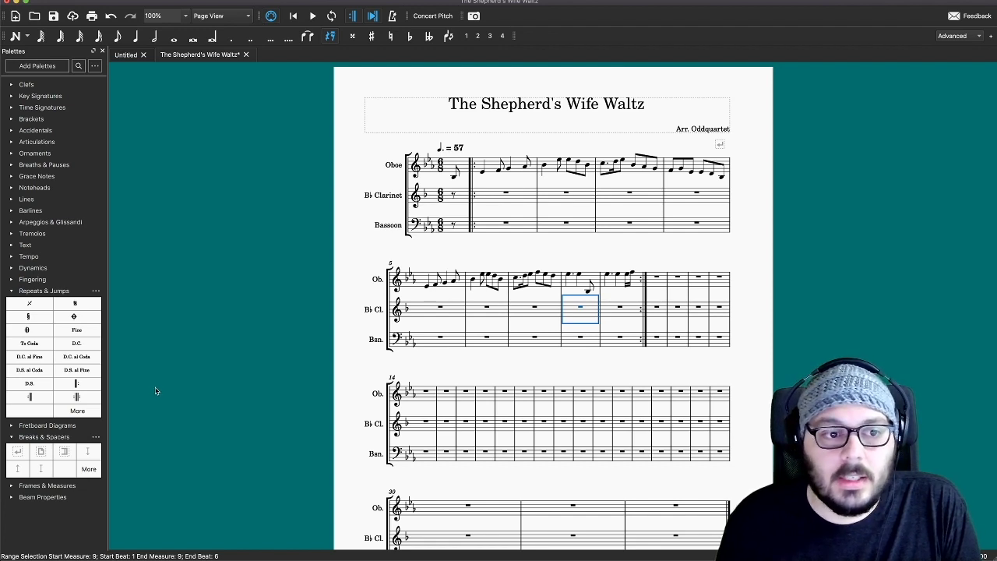
click(12, 200)
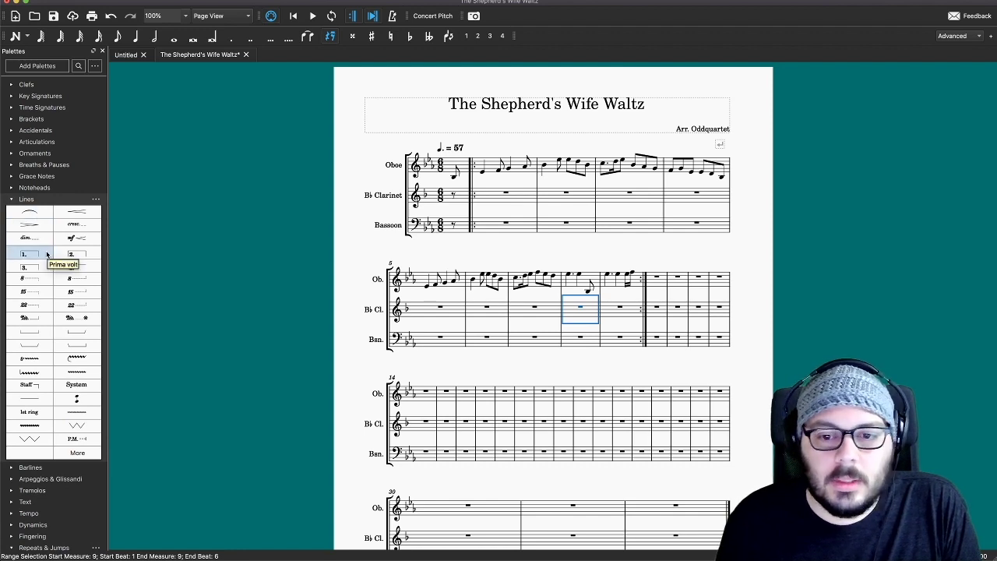
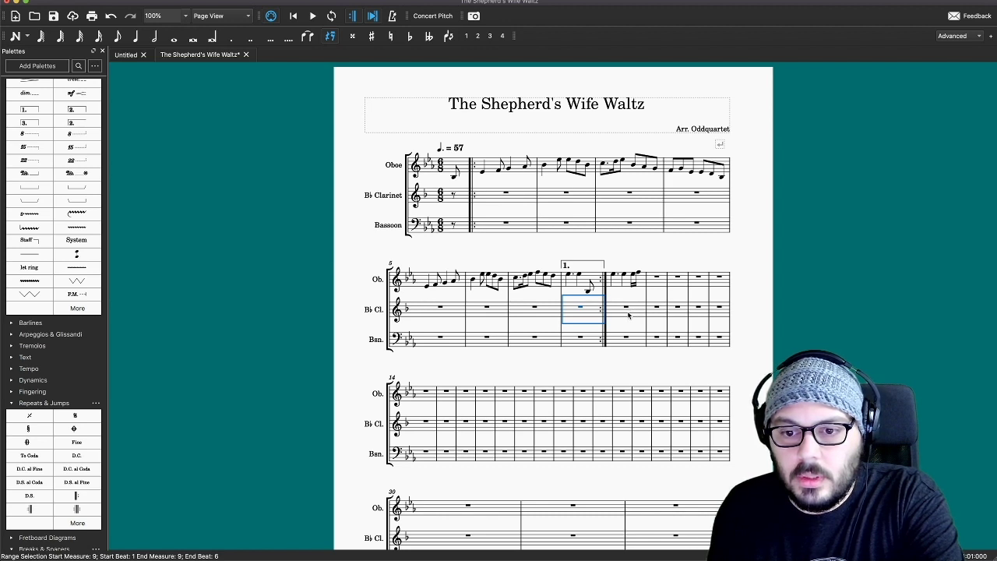
click(603, 309)
key(Delete)
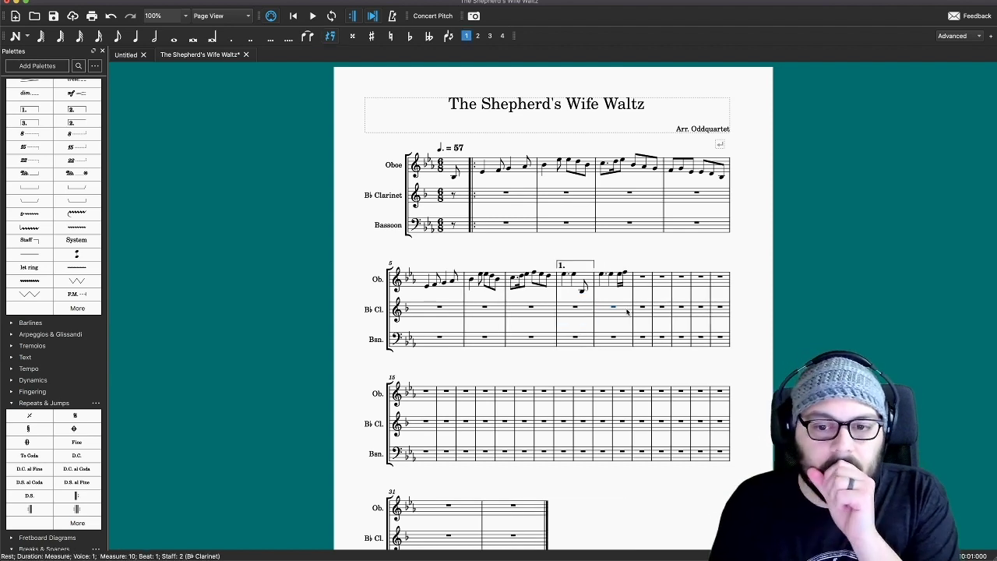
Step: Add a second-ending bracket over the ninth full measure and play the score back from the beginning
click(627, 311)
click(71, 109)
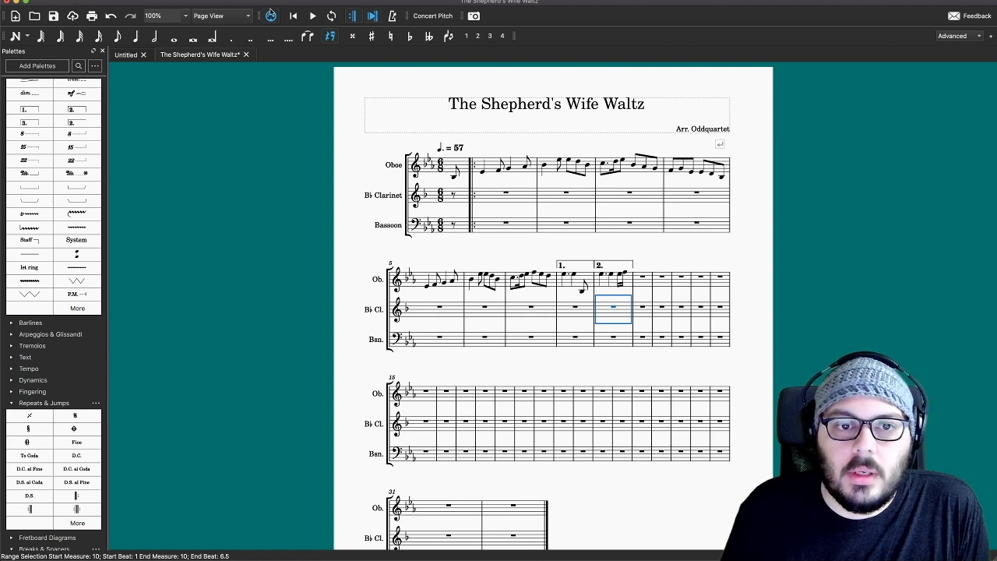
click(293, 16)
click(312, 15)
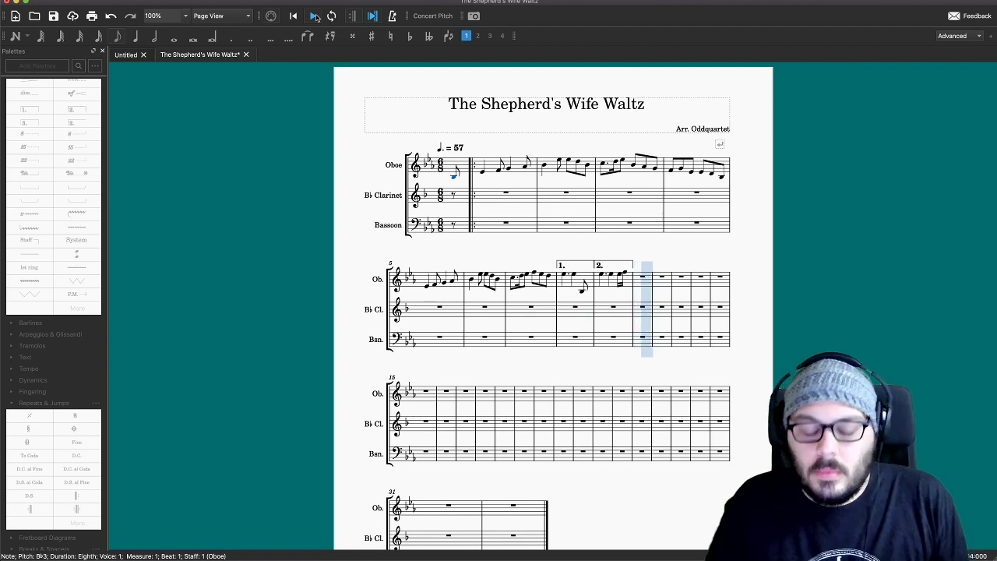
click(314, 16)
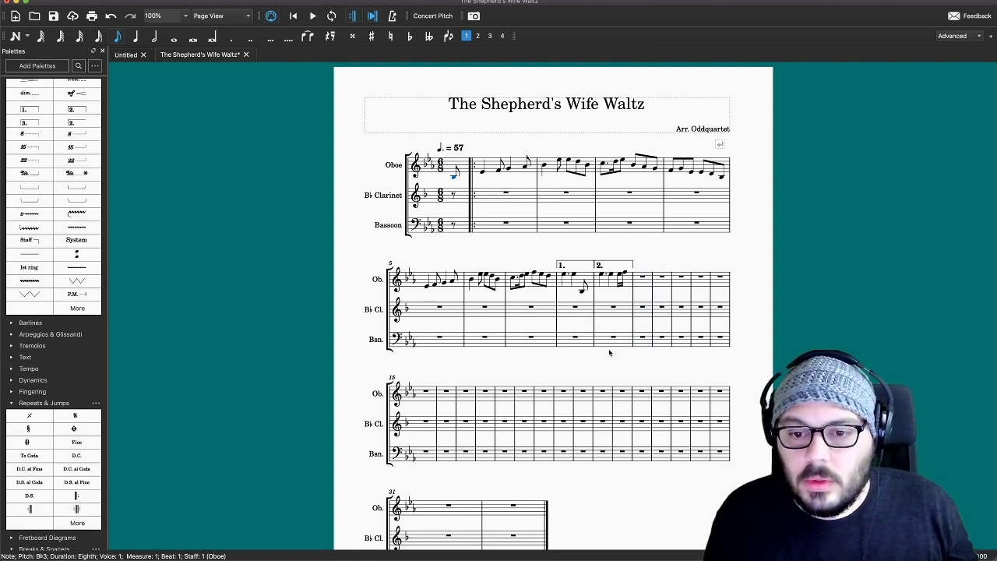
Step: Add an end repeat barline after the eighth full measure and play back the repeated section from the first full measure
click(587, 315)
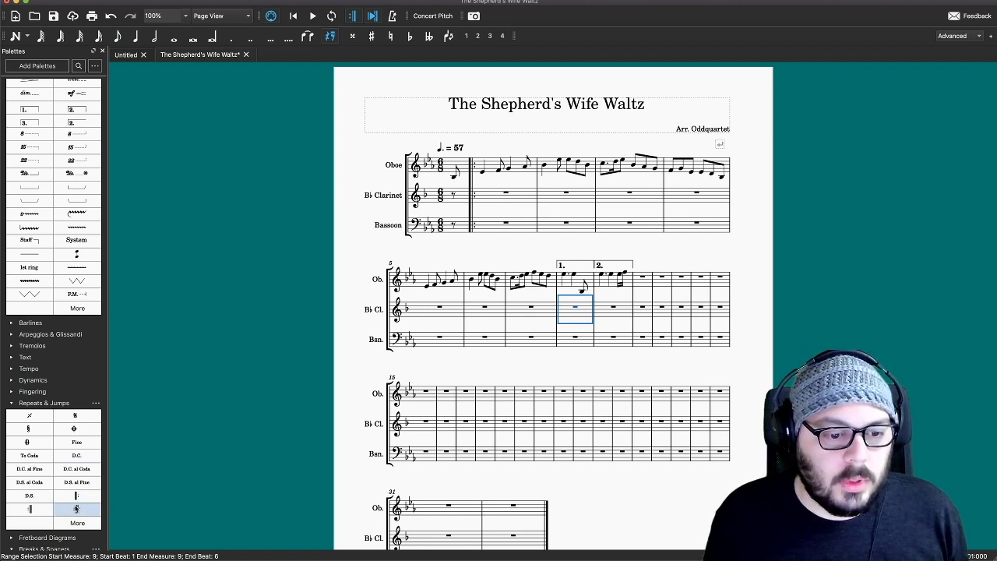
click(43, 511)
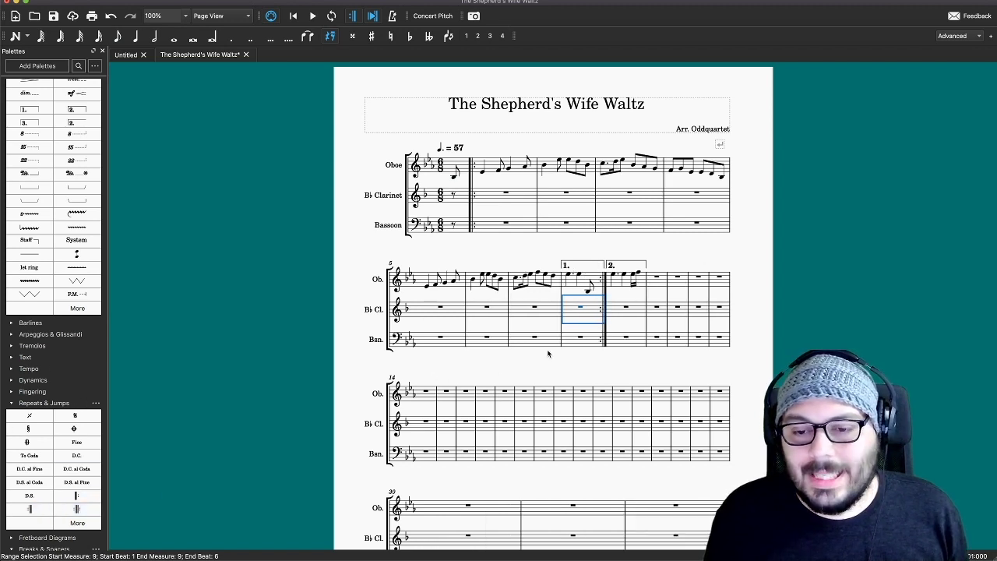
click(522, 199)
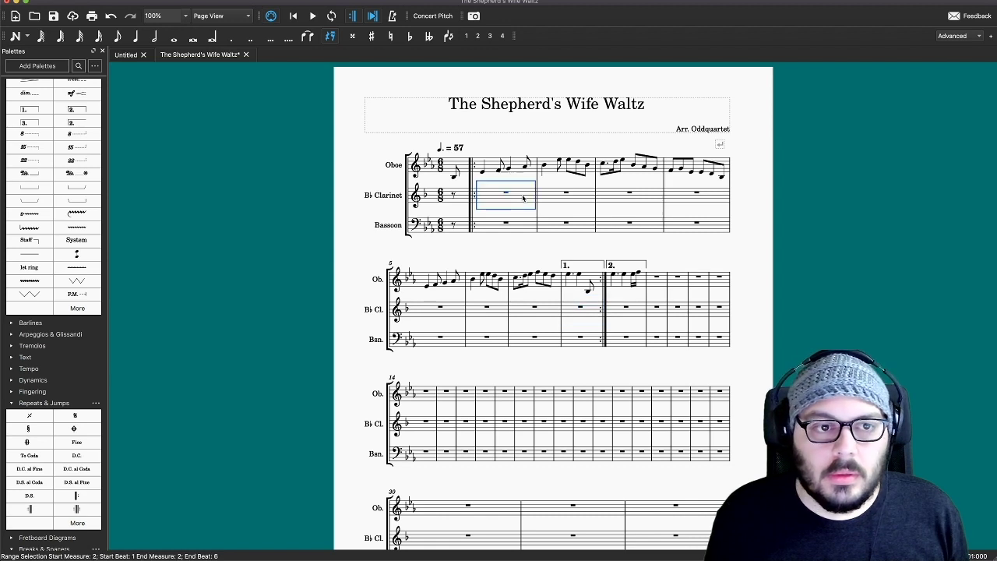
click(313, 16)
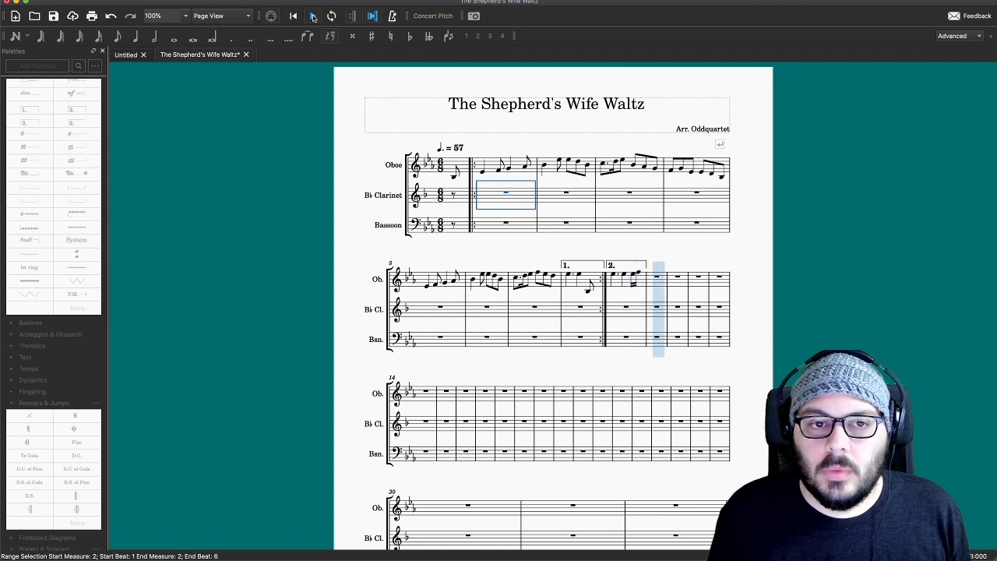
Step: Stop playback and add a system break after the second-ending measure
click(313, 17)
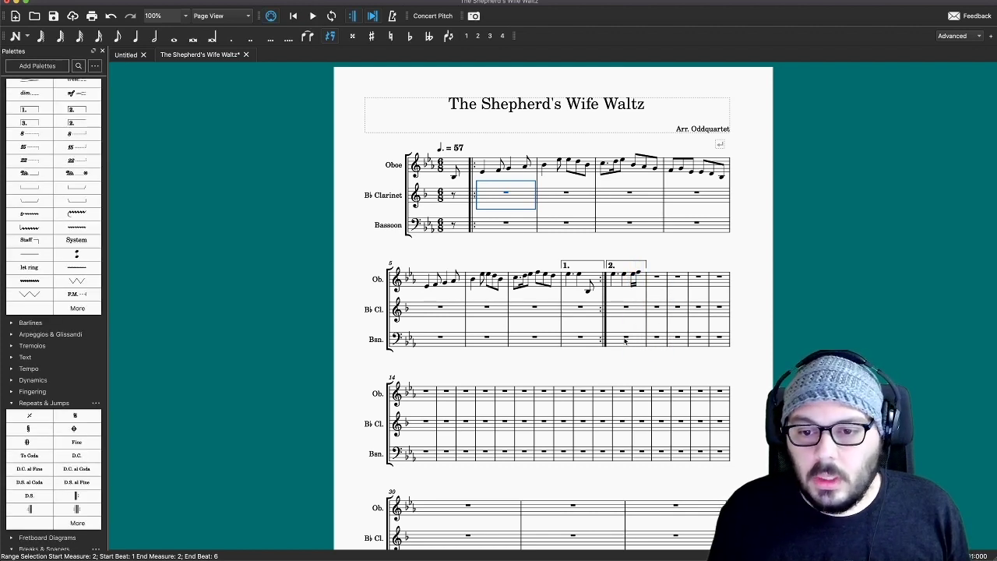
click(635, 316)
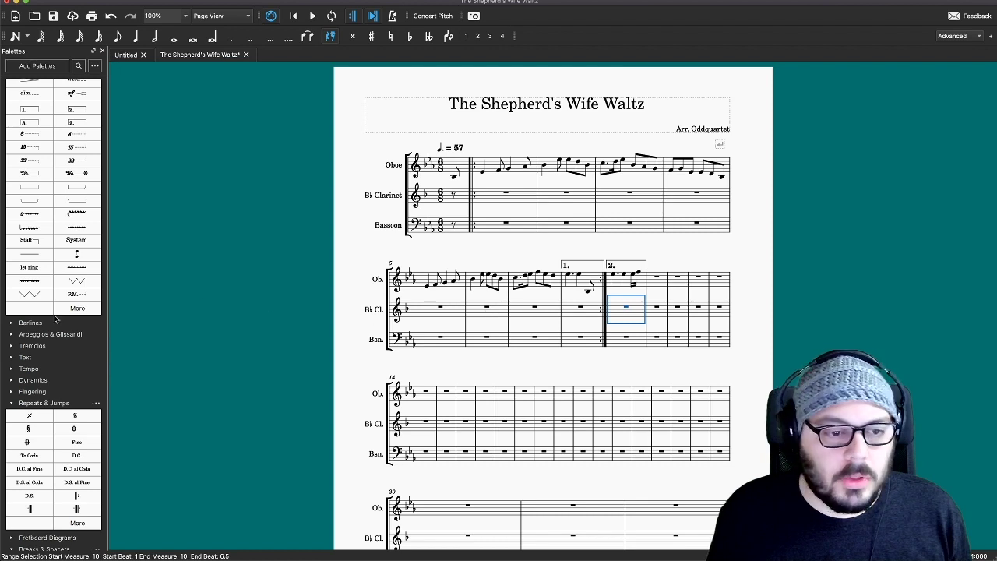
scroll(56, 340, down, 3)
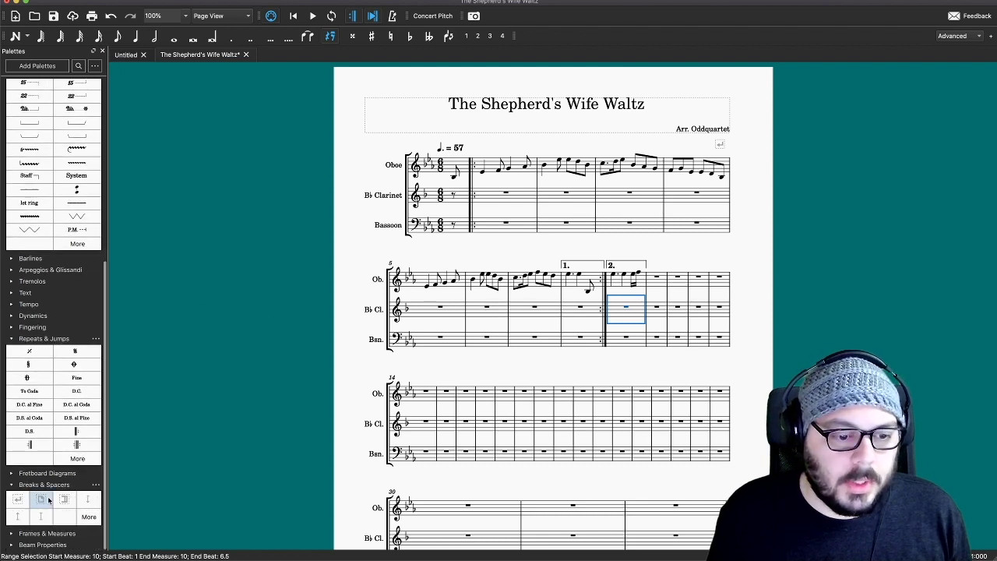
click(17, 499)
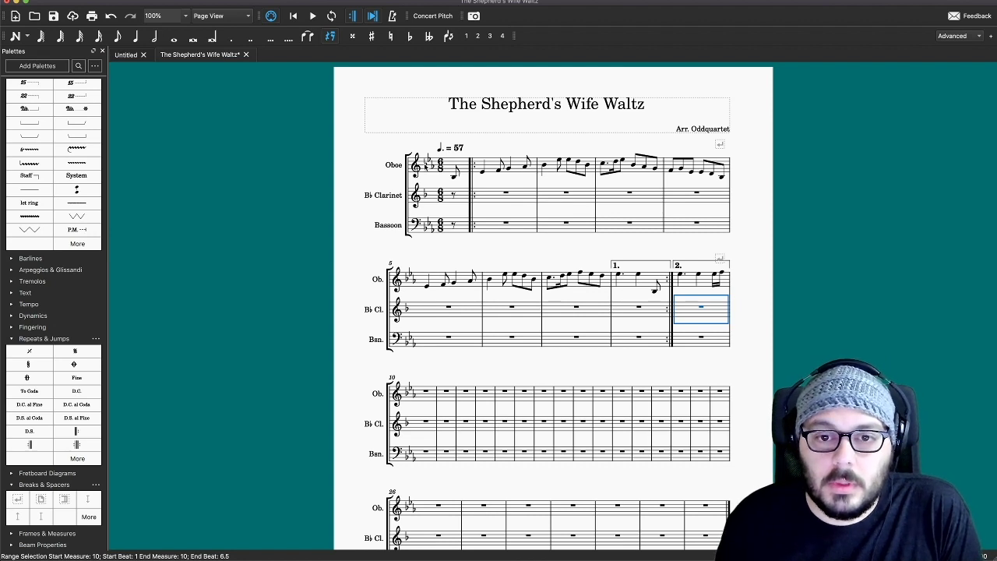
Step: Turn on concert pitch for the score
click(530, 199)
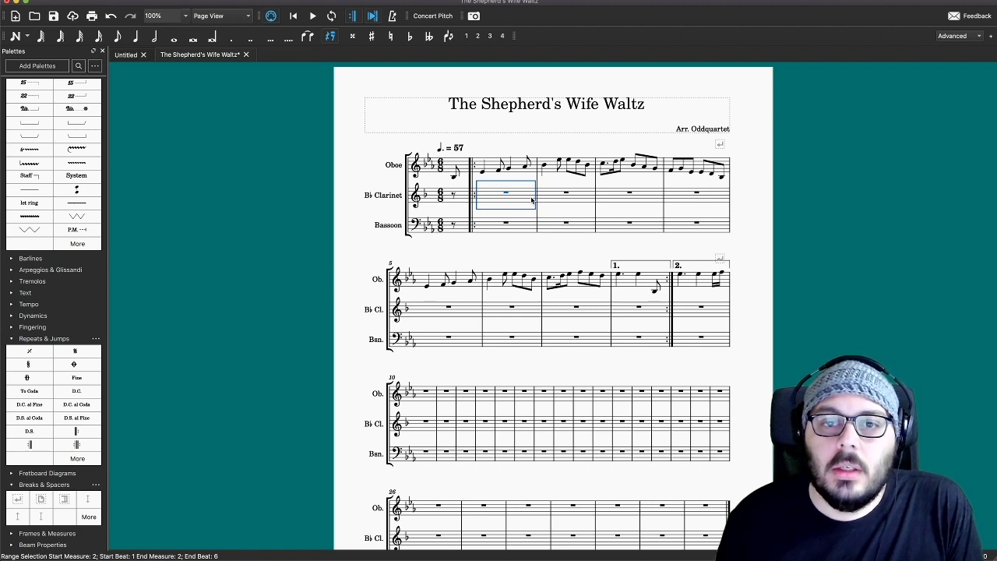
click(433, 17)
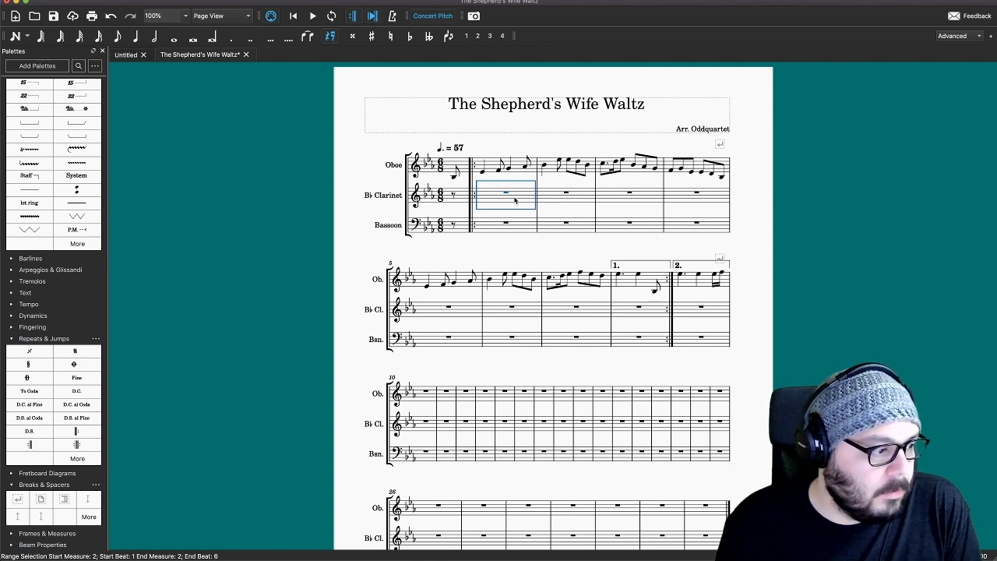
Step: Enter the clarinet's first two full measures: B♭ quarter, A natural eighth, B♭ quarter, B♭ eighth; B♭ quarter, C eighth, D dotted quarter
click(457, 198)
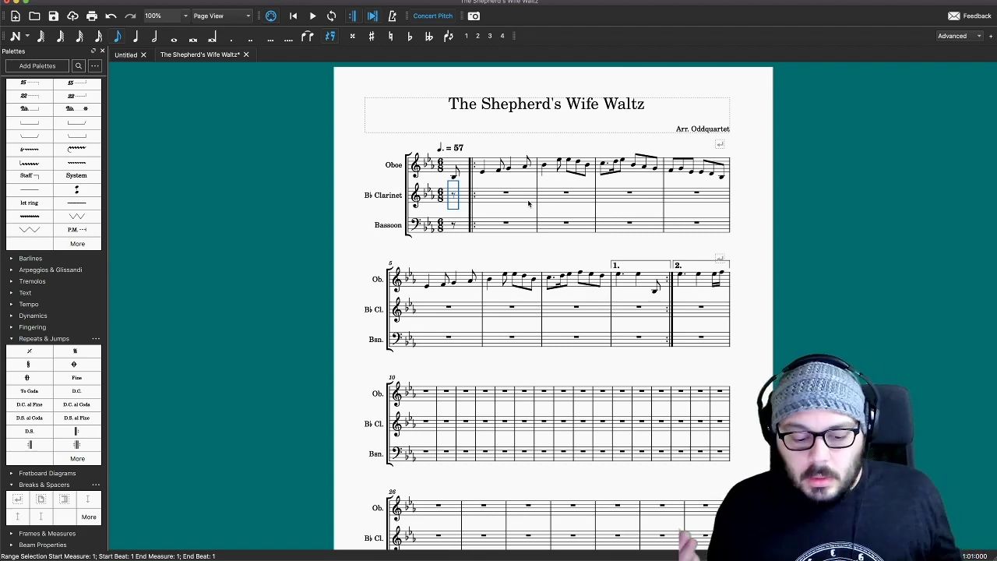
key(n)
key(5)
key(e)
key(f)
key(g)
key(a)
key(b)
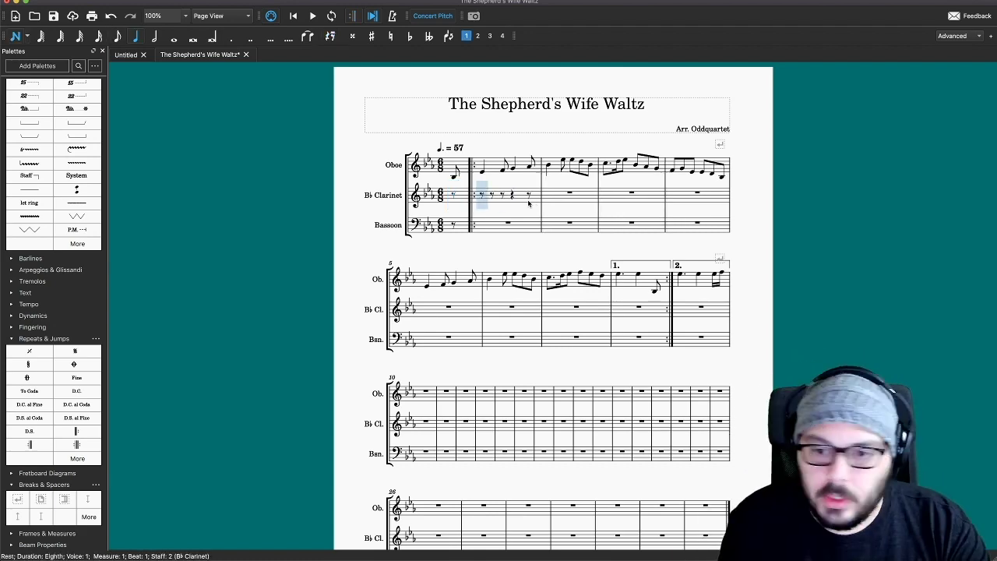
key(4)
key(e)
key(5)
key(period)
key(d)
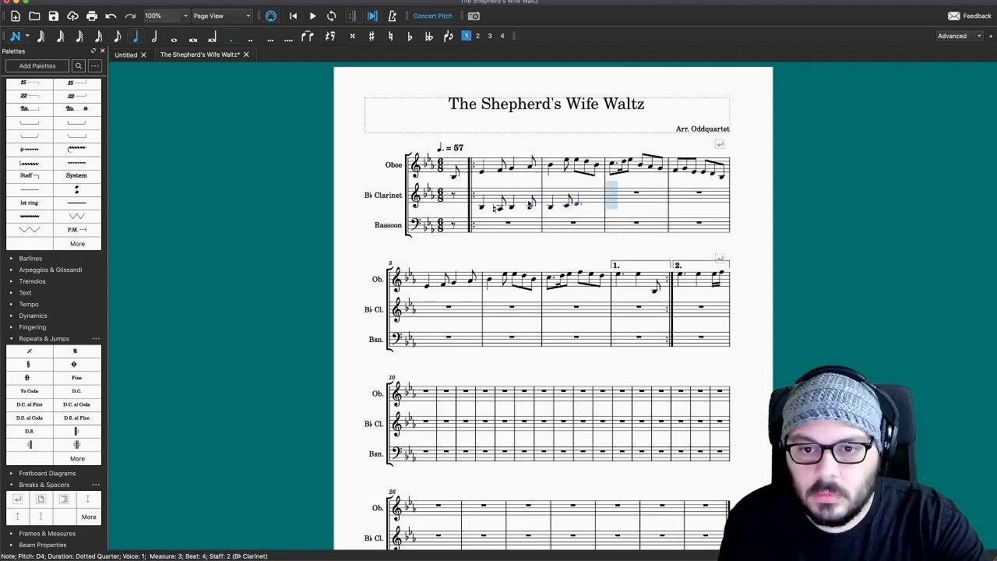
Step: Enter the clarinet's third full measure as E♭ quarter, eighth rest, B♭ quarter and B♭ eighth
key(5)
key(e)
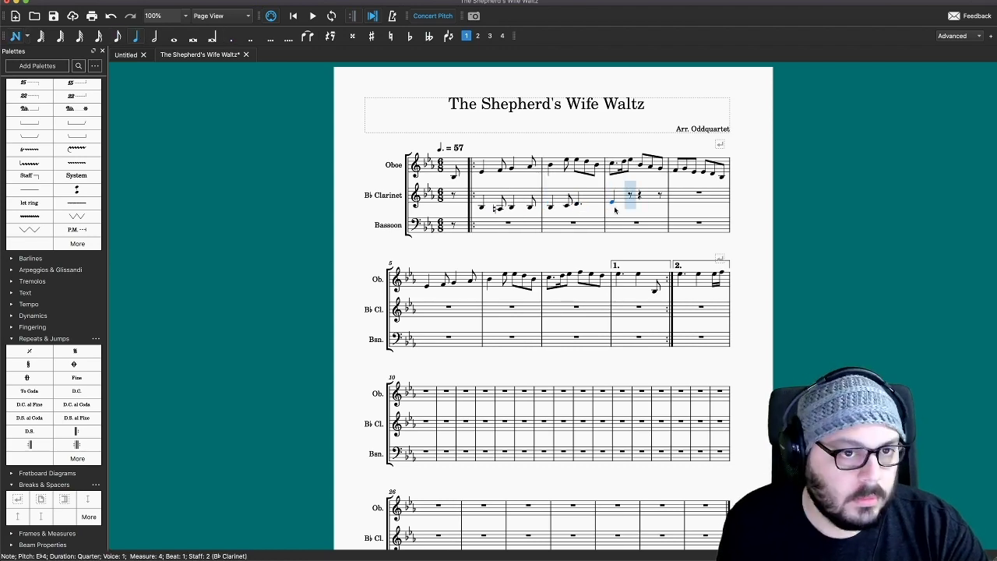
key(3)
key(0)
key(4)
key(b)
key(3)
key(c)
key(4)
key(b)
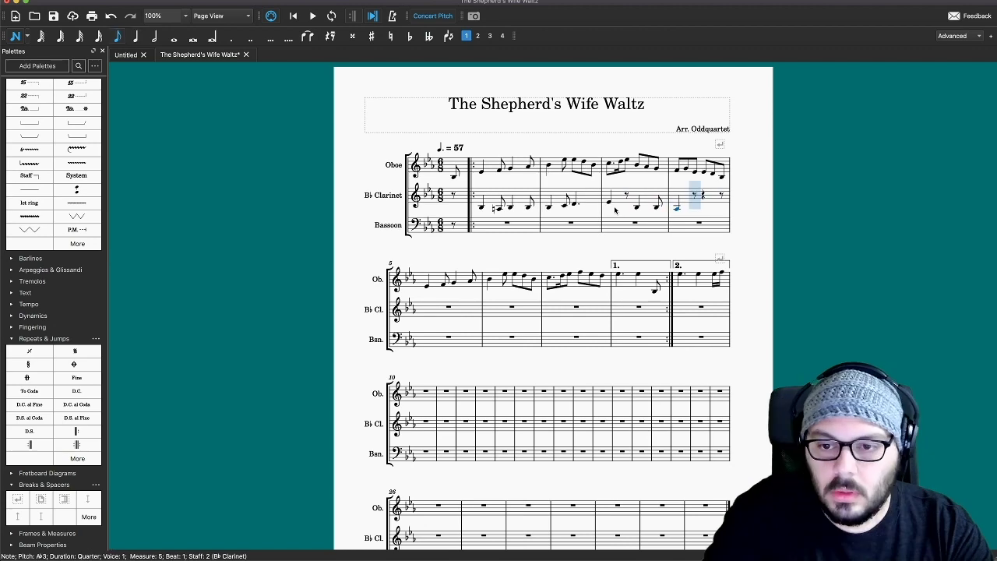
Step: Enter the clarinet's fourth full measure as A♭ quarter, eighth rest, A♭ quarter and eighth rest
key(3)
key(0)
key(4)
key(a)
key(Right)
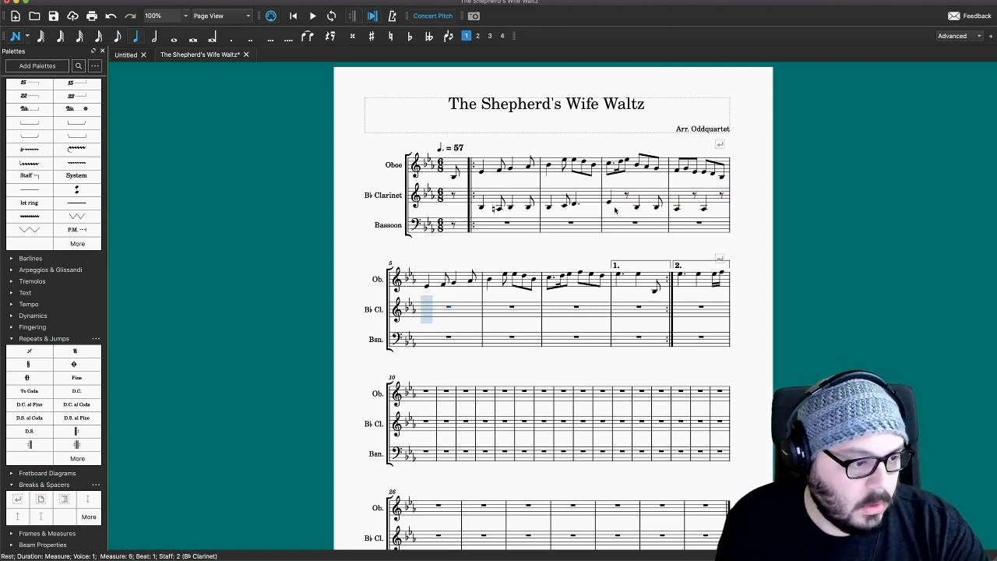
Step: Enter the clarinet's fifth full measure as low G quarter, B♭ eighth, B♭ quarter and B♭ eighth
key(4)
key(e)
key(3)
key(g)
key(4)
key(g)
key(3)
key(f)
Step: Enter the clarinet's sixth full measure as B♭ quarter, C eighth, D quarter and E♭ eighth
key(4)
key(e)
key(3)
key(g)
key(4)
key(g)
key(3)
key(e)
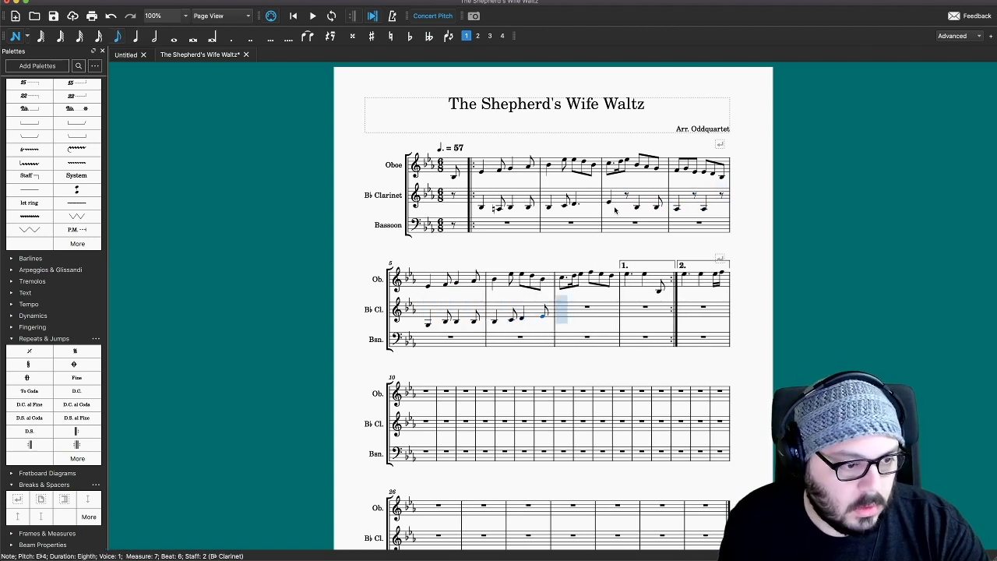
Step: Enter the clarinet's seventh full measure as E♭ quarter, eighth rest, D dotted quarter, and begin its first ending with an E♭ eighth
key(4)
key(d)
key(3)
key(0)
key(4)
key(0)
key(period)
key(d)
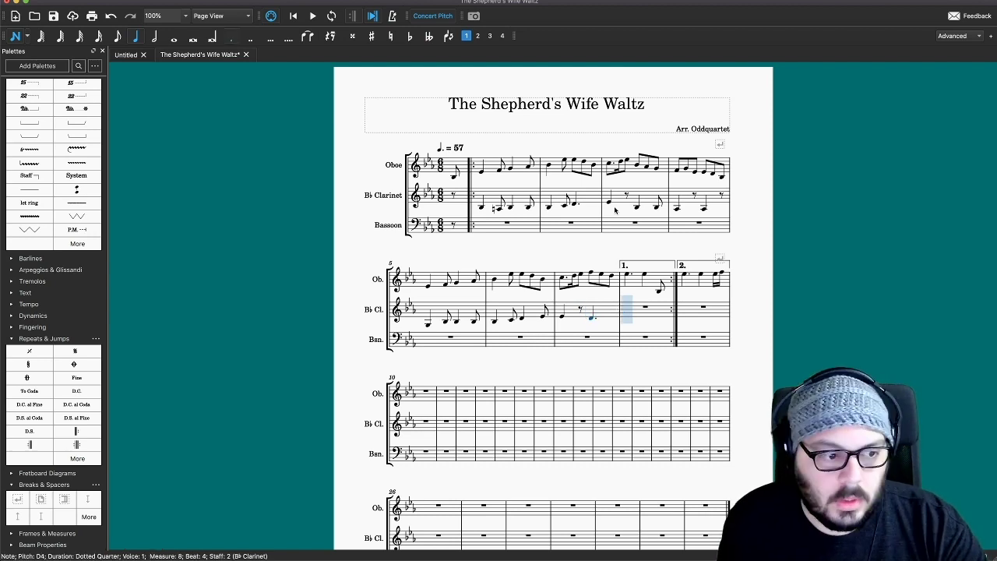
key(3)
key(e)
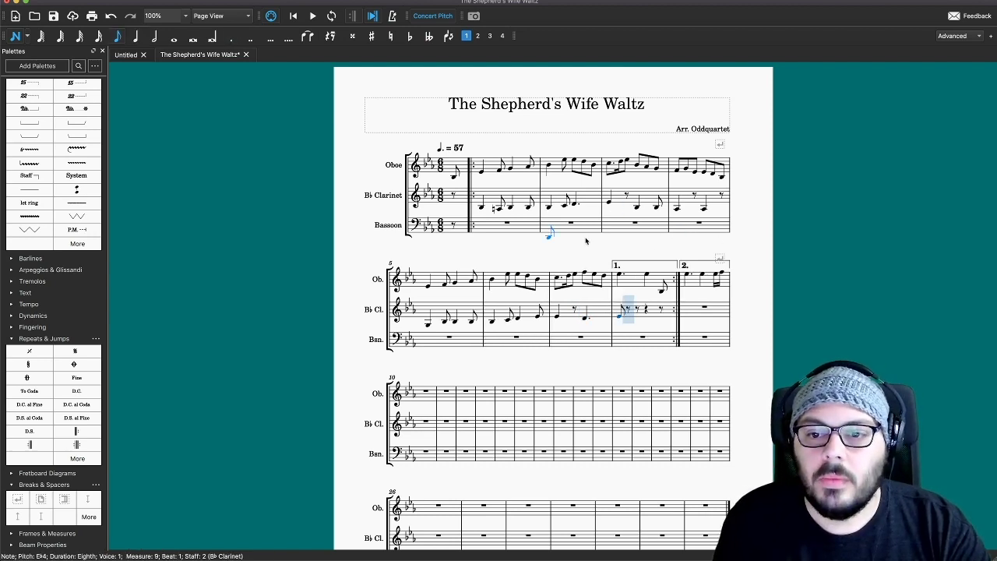
key(Escape)
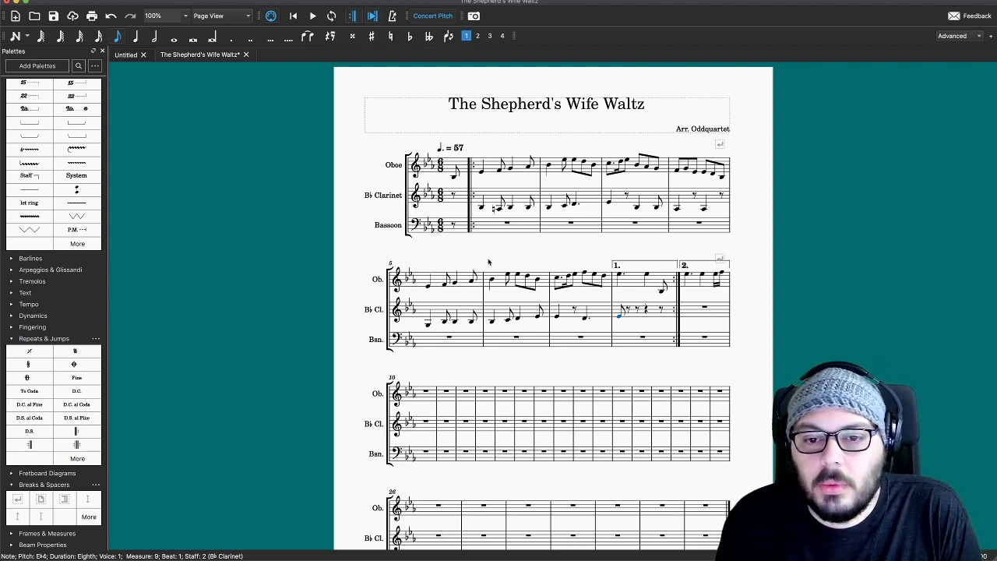
Step: Change the second clarinet note in the first full measure to B♭
click(501, 209)
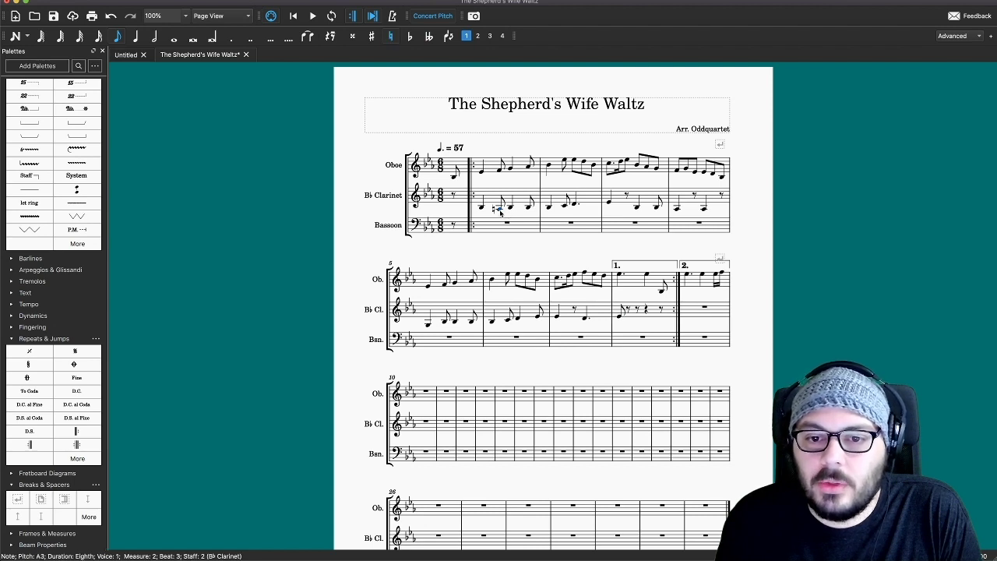
key(Down)
key(Up)
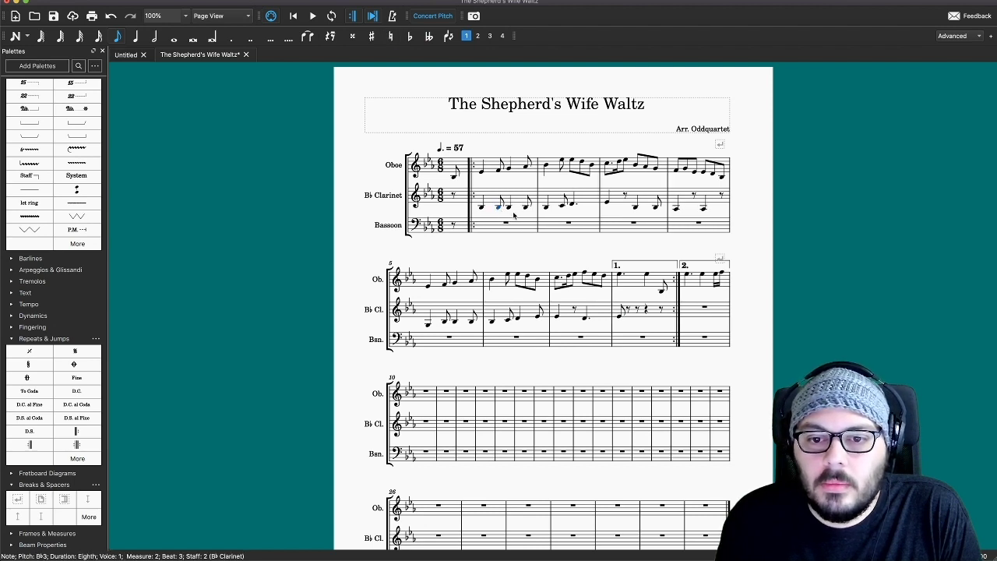
key(Escape)
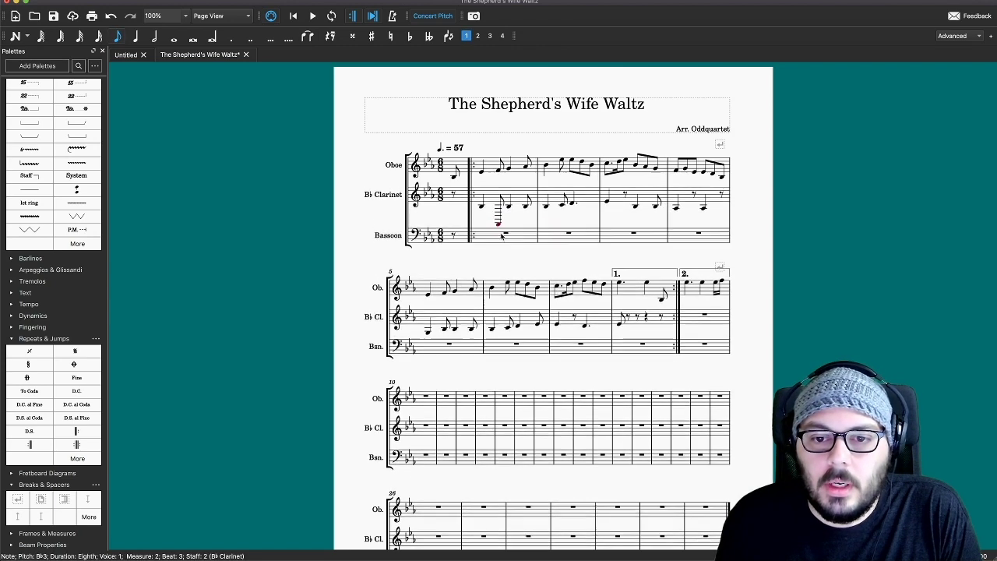
mouse_move(498, 209)
mouse_down()
mouse_move(503, 189)
mouse_move(502, 228)
mouse_move(499, 209)
mouse_up()
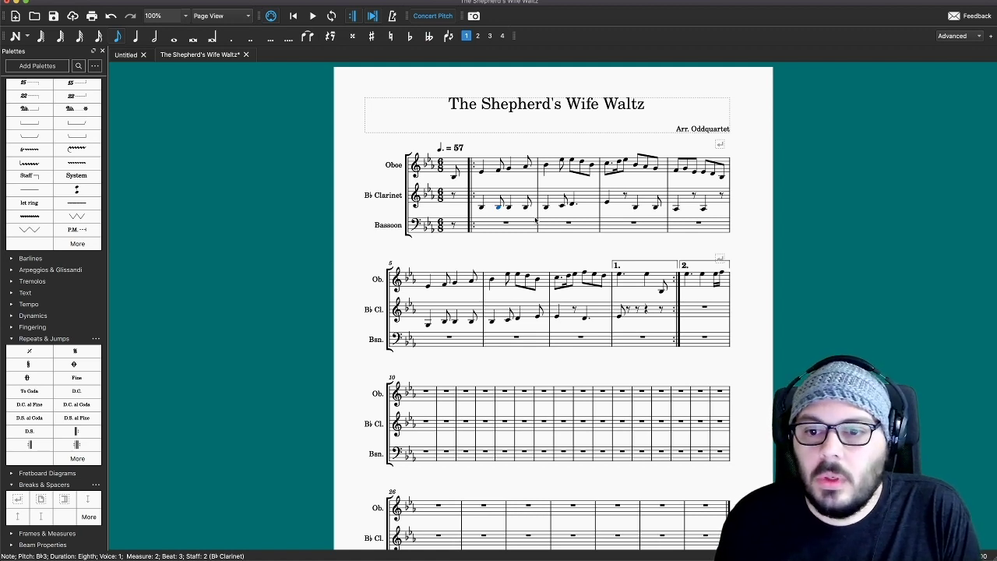
Step: Play the oboe and clarinet parts back from the beginning through the first ending
click(300, 16)
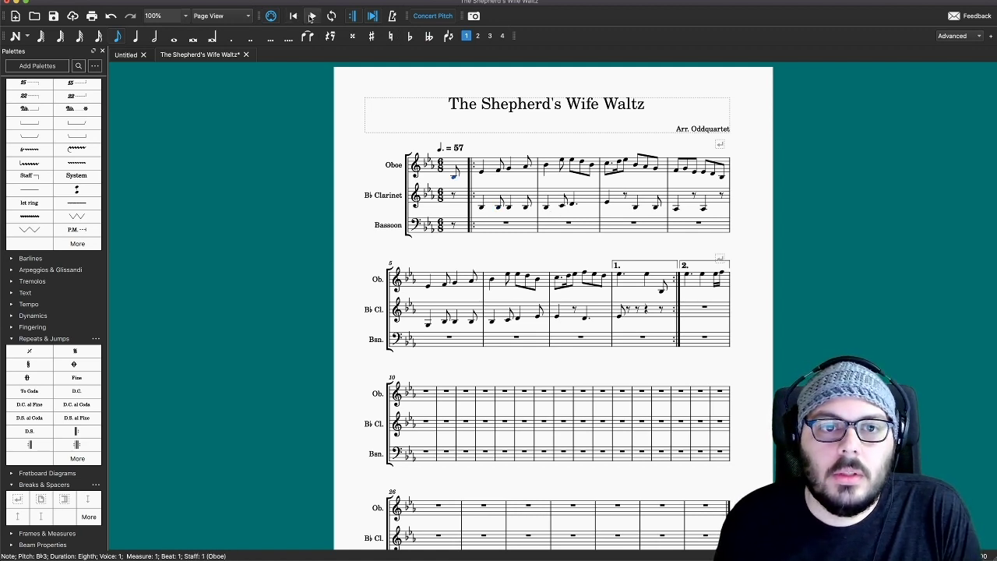
click(311, 16)
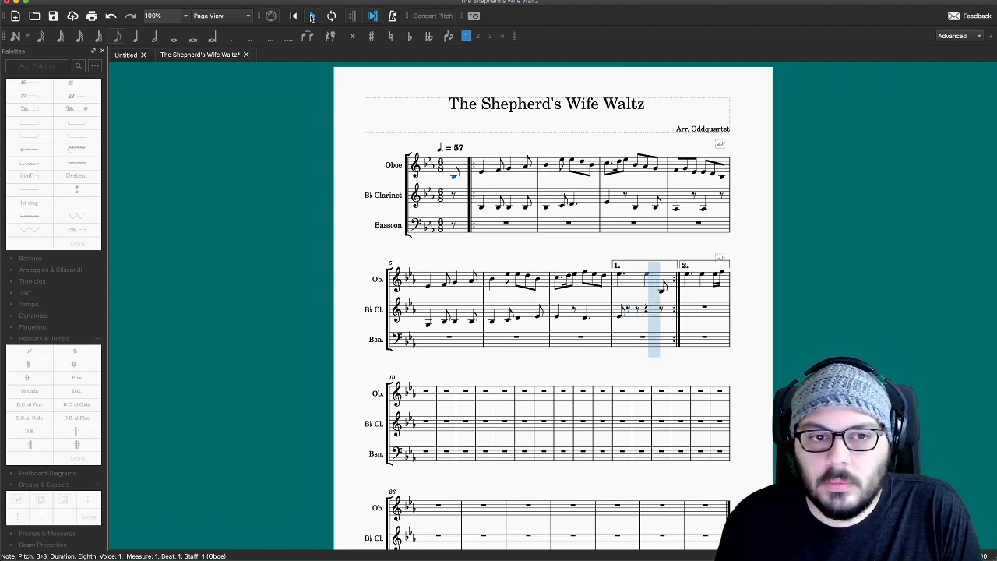
click(311, 15)
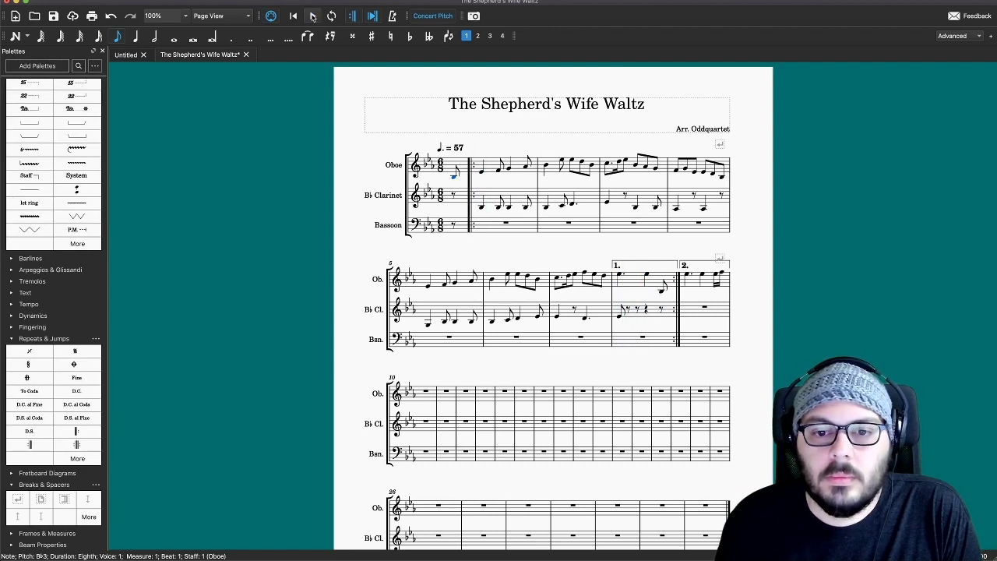
Step: Add an mf dynamic to the oboe's pickup note
click(481, 174)
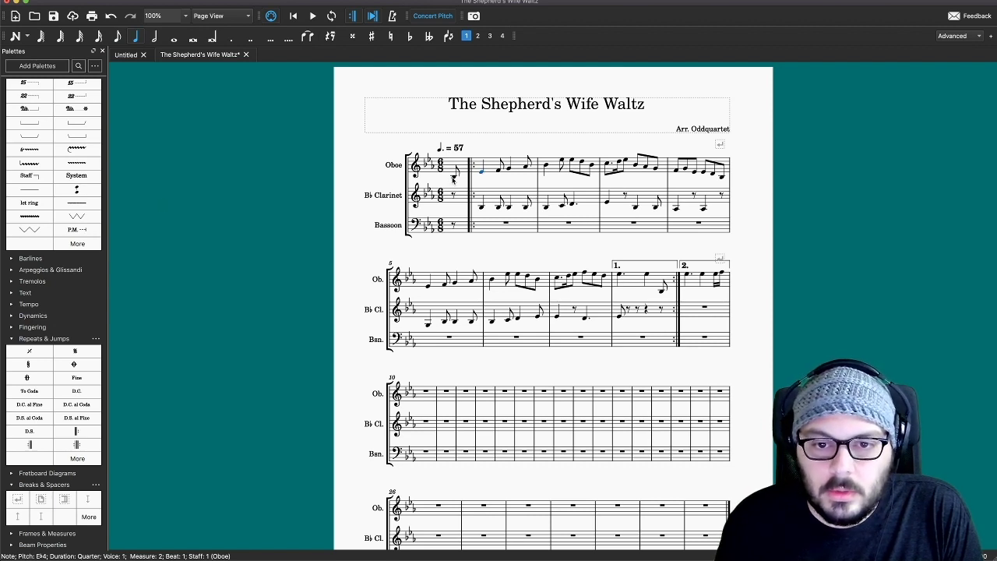
click(455, 178)
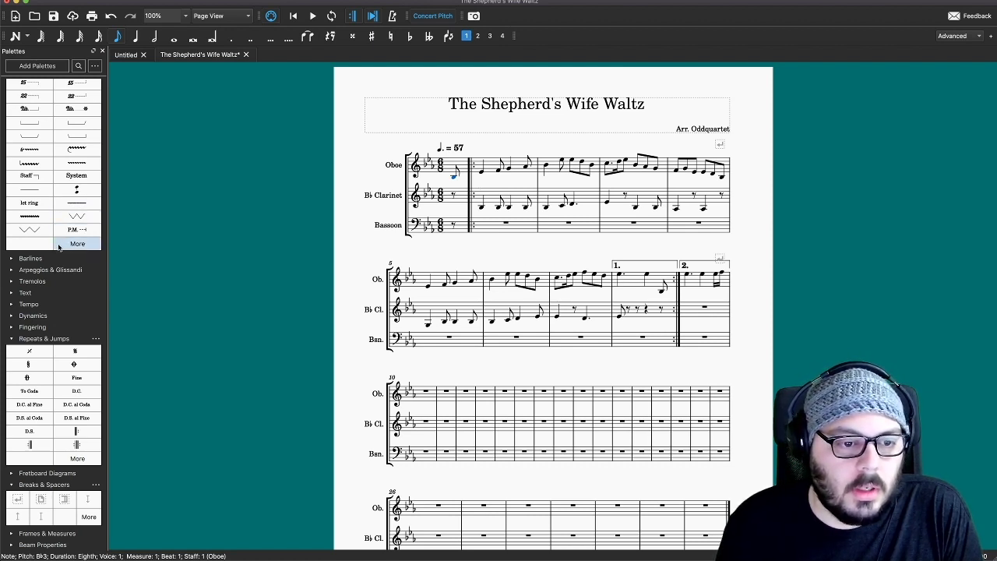
click(23, 316)
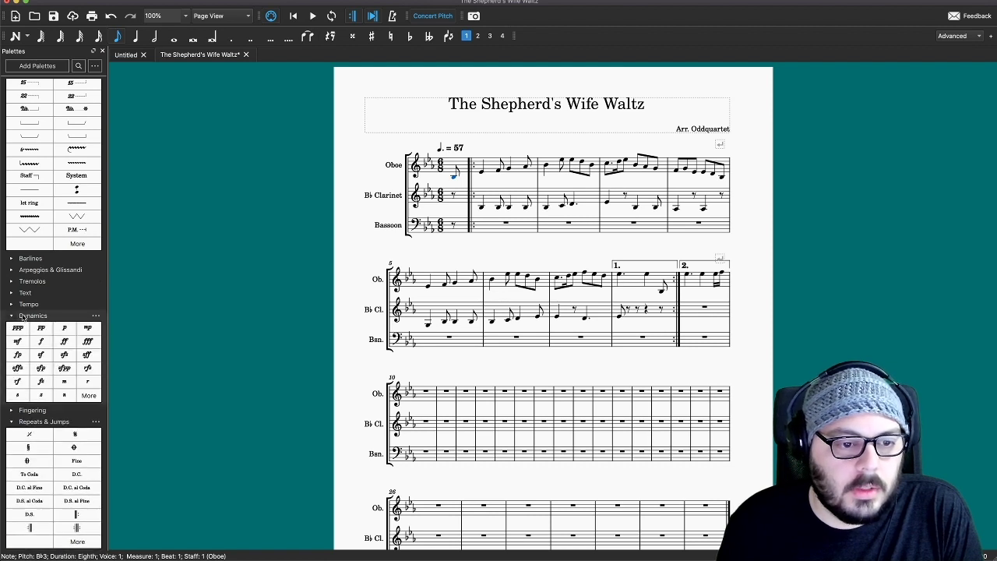
scroll(48, 324, down, 2)
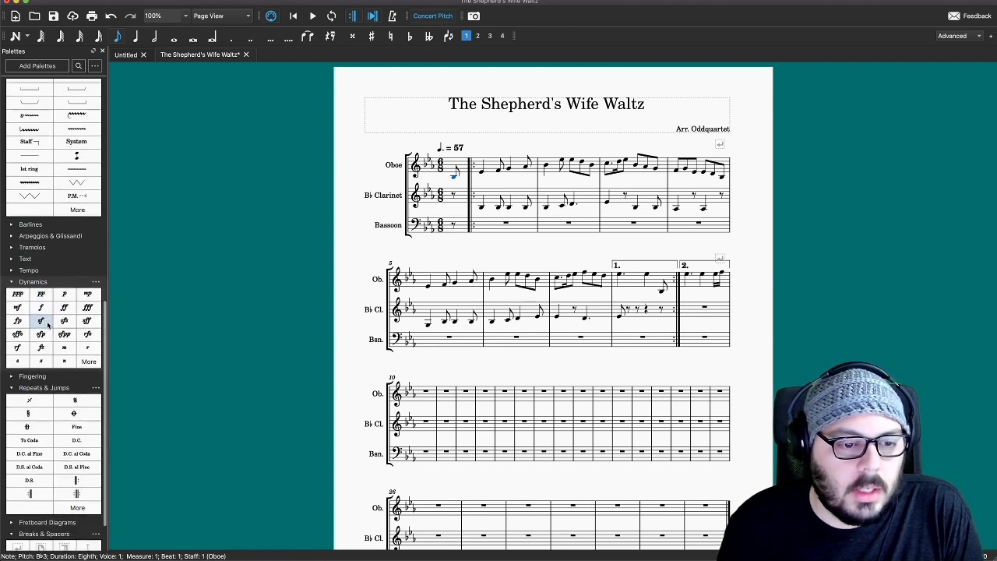
scroll(47, 322, down, 1)
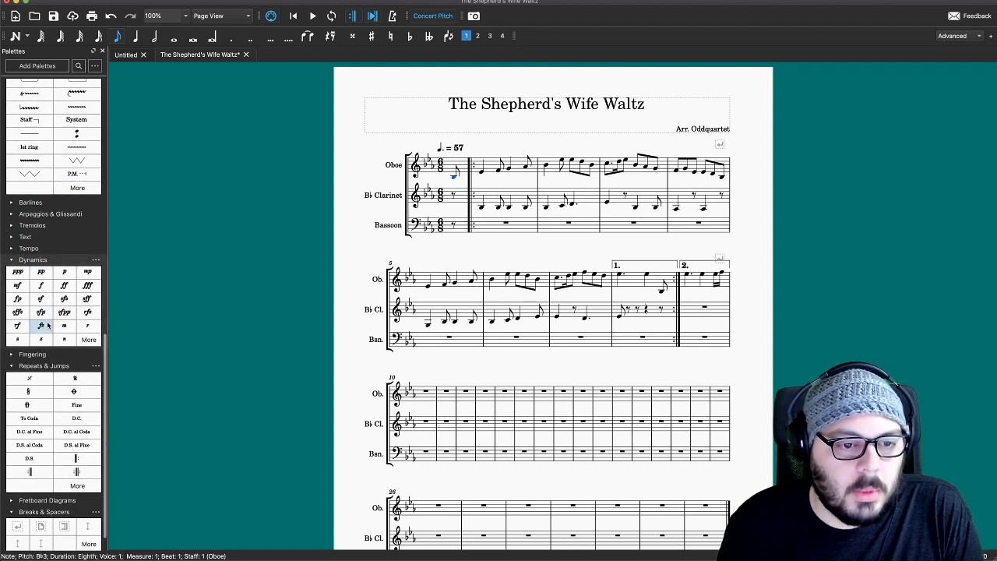
click(18, 286)
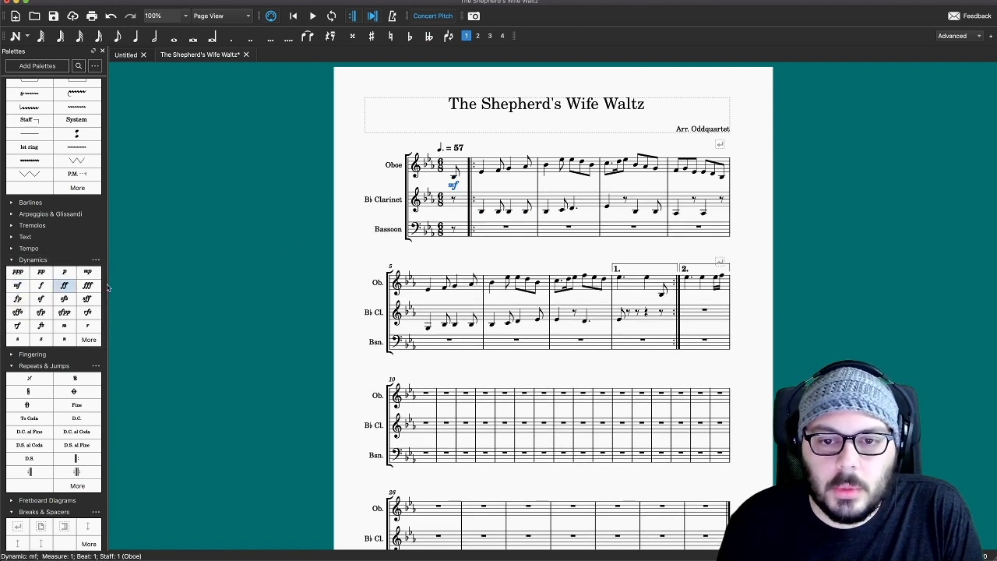
Step: Add a p dynamic to the clarinet's first note in the first full measure
click(482, 211)
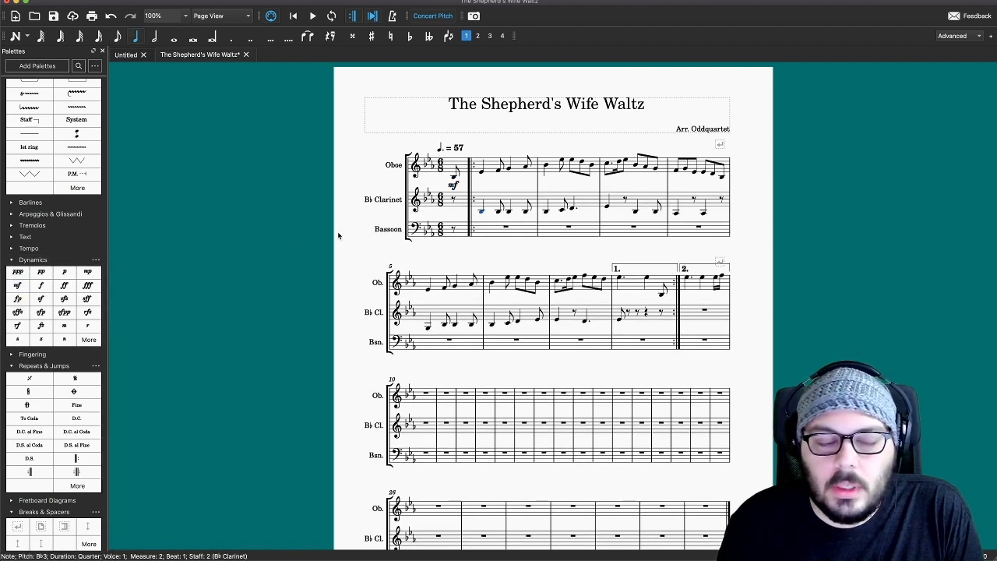
click(69, 273)
click(521, 236)
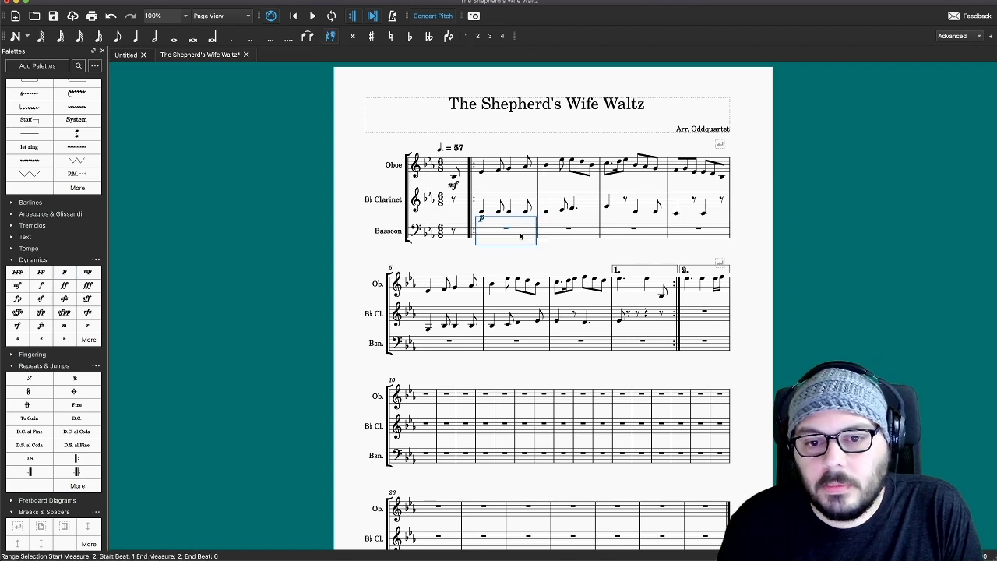
key(Escape)
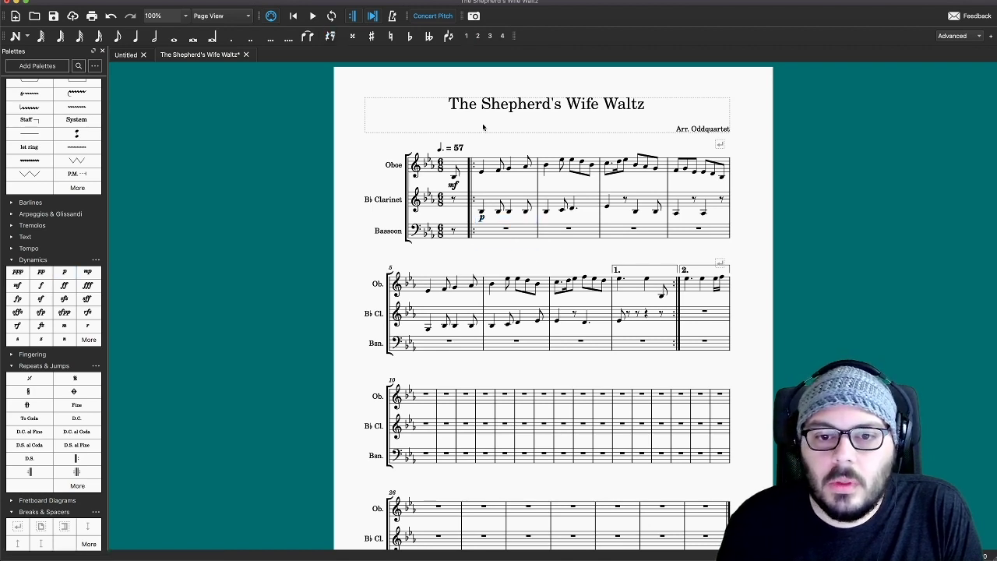
Step: Play the score back from the oboe pickup, stop it, and select the bassoon's first full measure
click(313, 17)
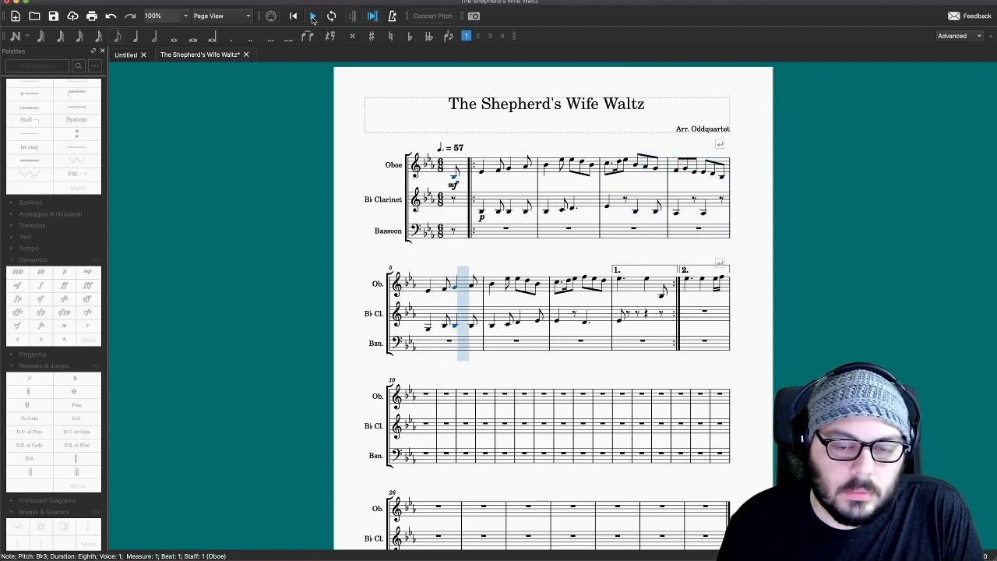
click(313, 17)
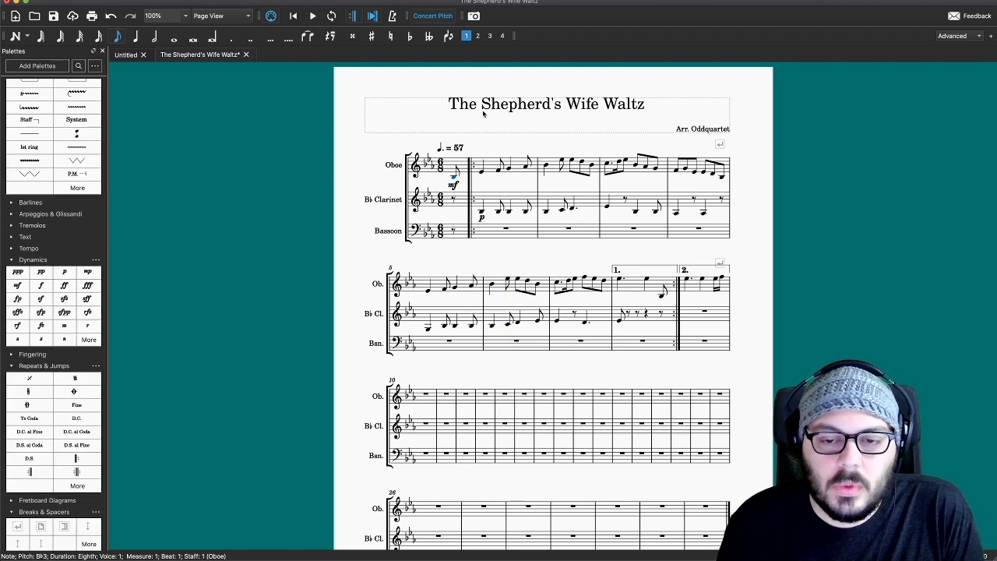
click(558, 234)
click(533, 239)
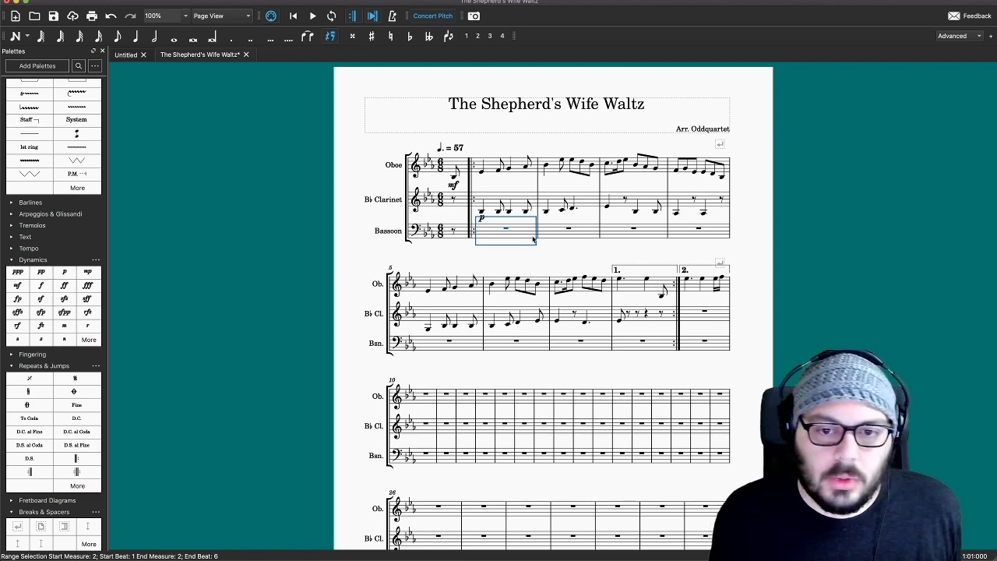
Step: Enter the bassoon accompaniment in measures 1 to 4, starting with a quarter G3 and ending measure 2 on a dotted-quarter B♭3
text(nebgce)
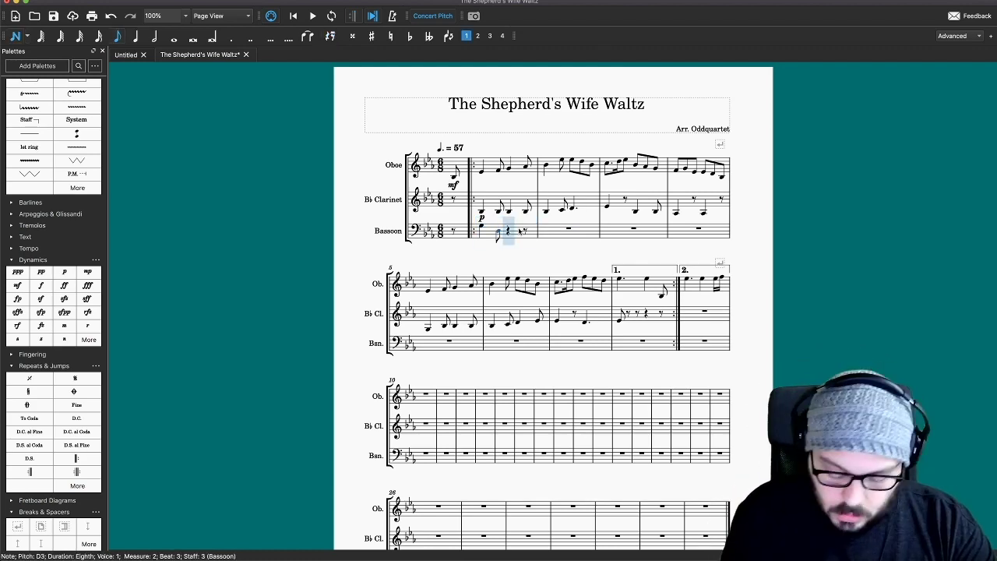
text(5gf5g)
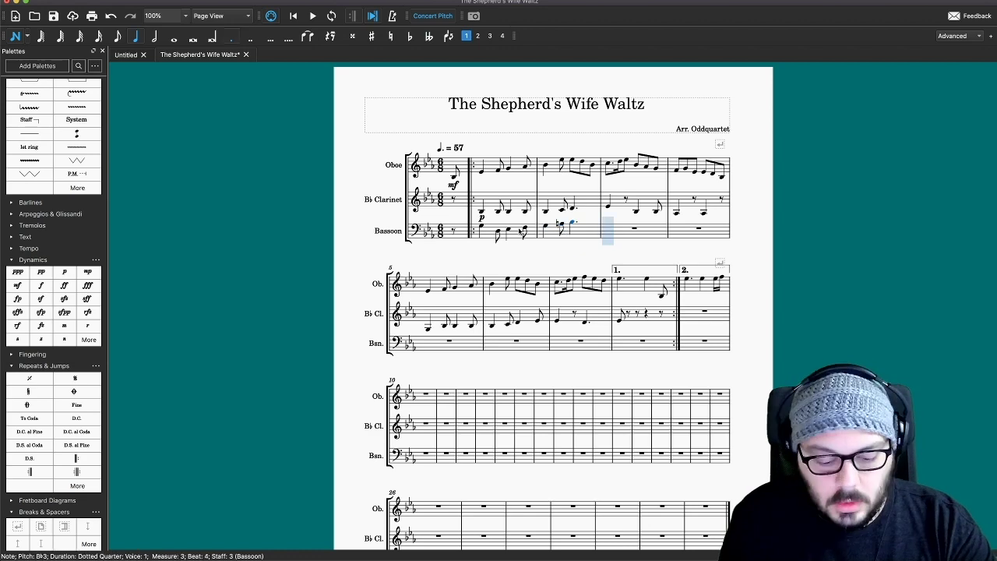
text(45a)
key(Right)
text(e)
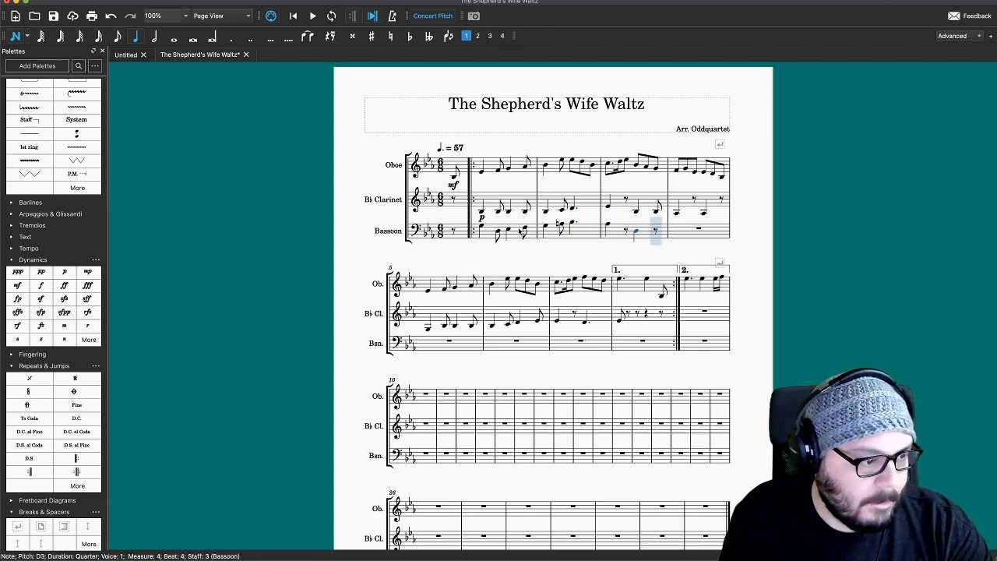
text(4e5b)
key(Right)
text(e)
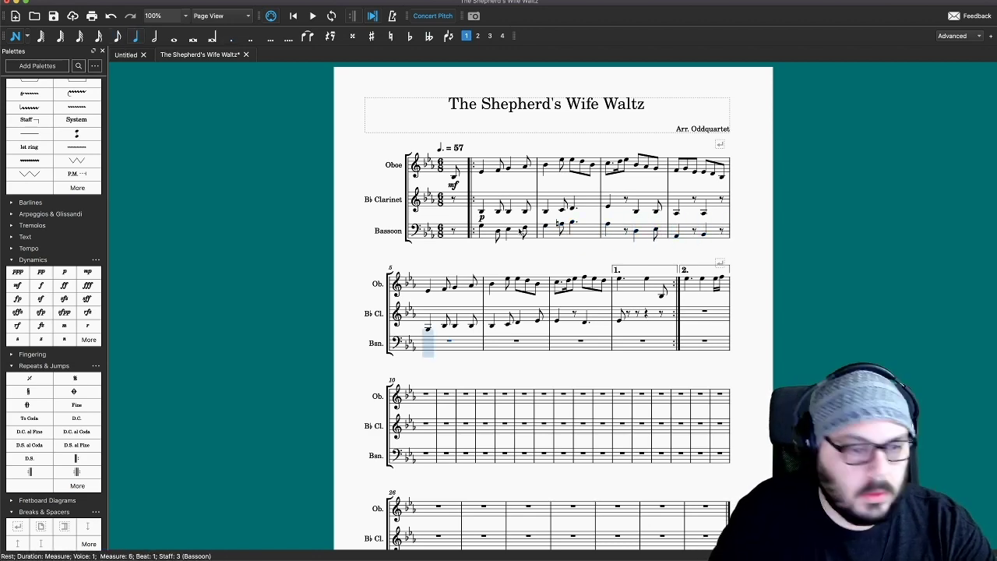
Step: Enter the bassoon accompaniment in measures 5 to 7 and the first ending, finishing on a quarter E♭3
text(ebge5dg4eb)
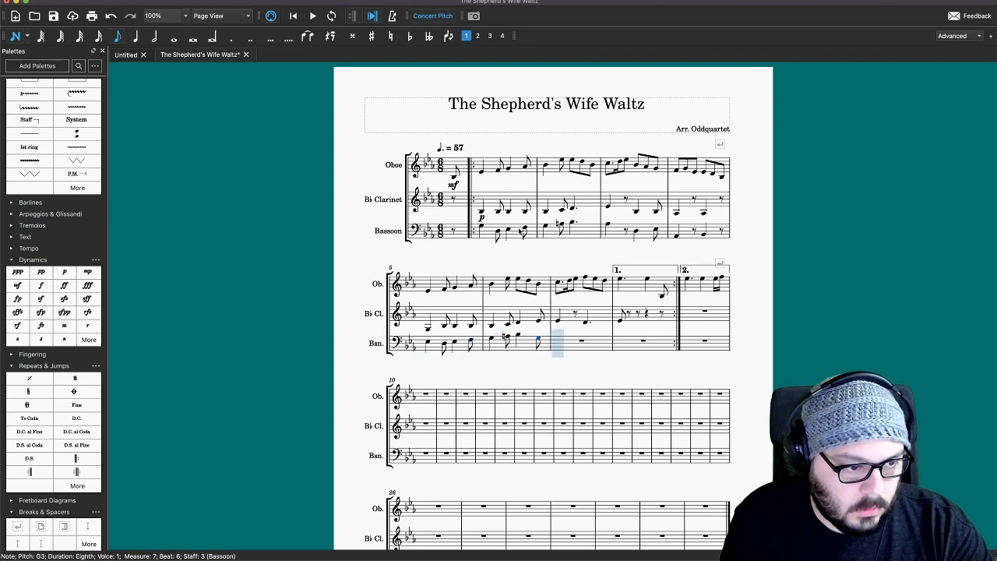
text(5a)
key(Right)
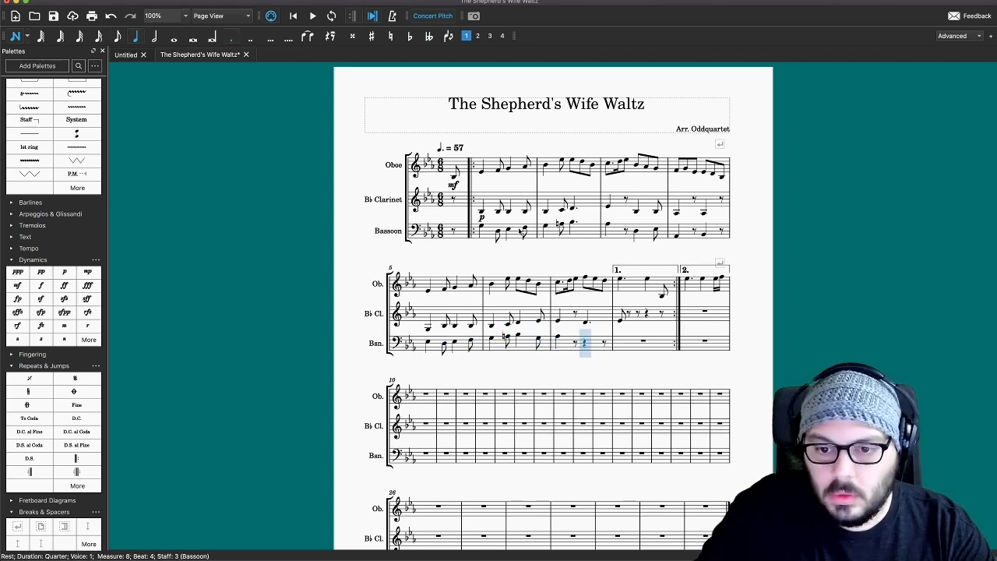
key(Right)
text(3ebg)
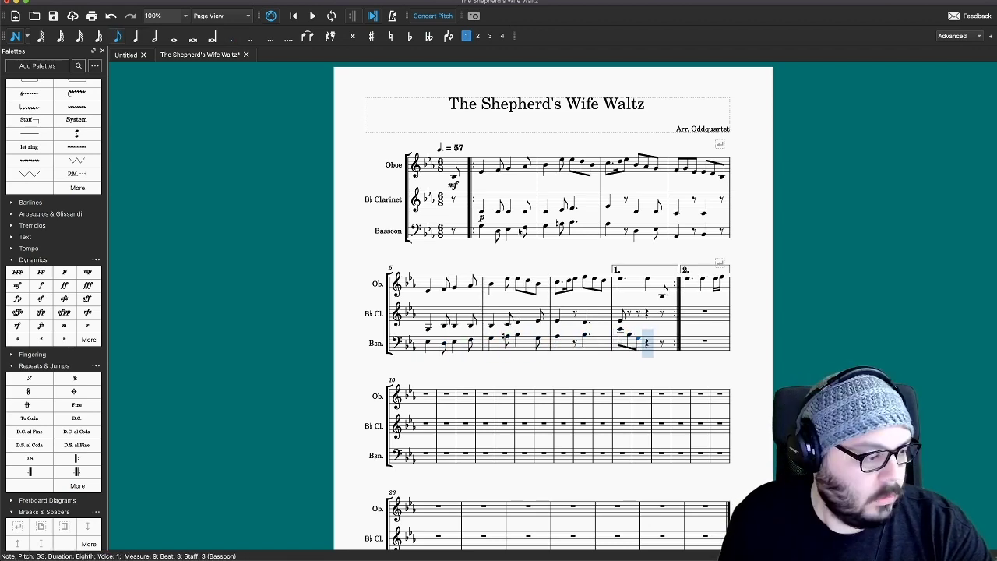
text(5e)
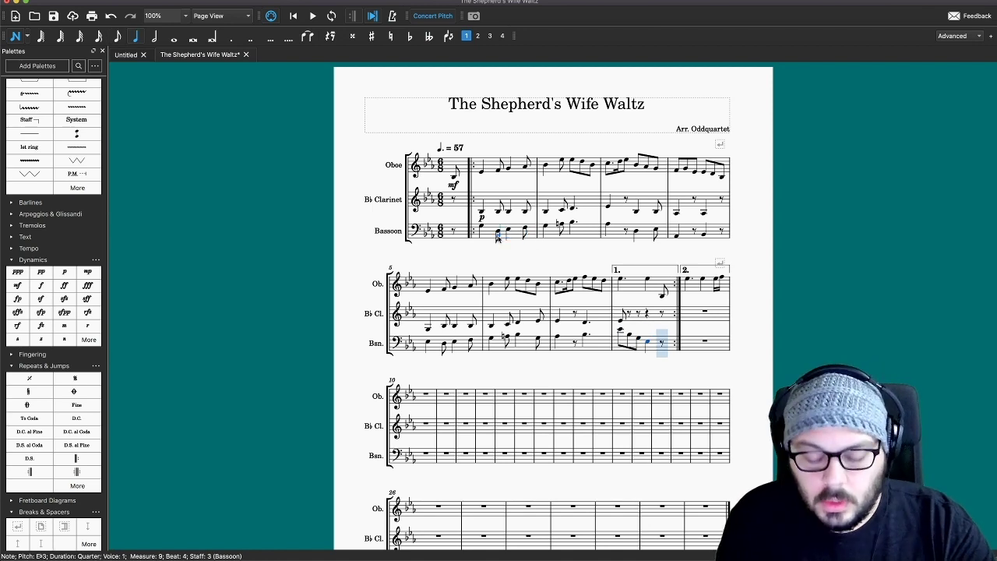
key(Escape)
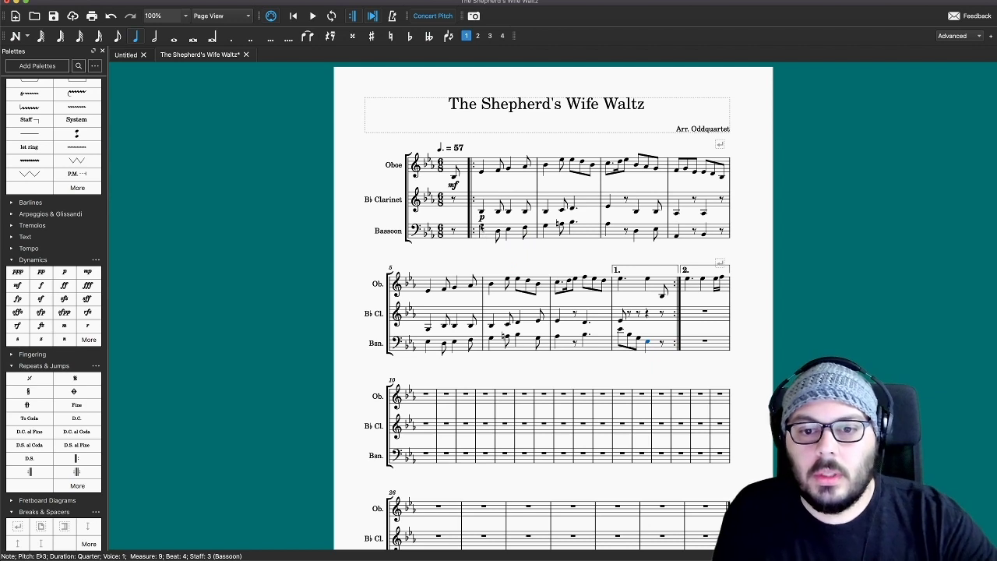
Step: Add an mp dynamic to the bassoon's first note in measure 1 and play the score back from the beginning
click(480, 227)
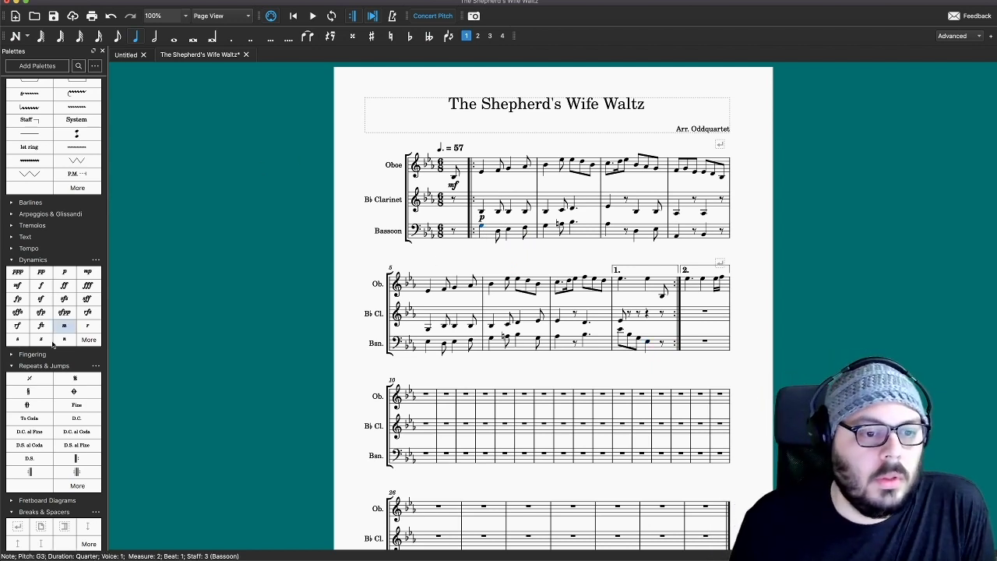
click(88, 272)
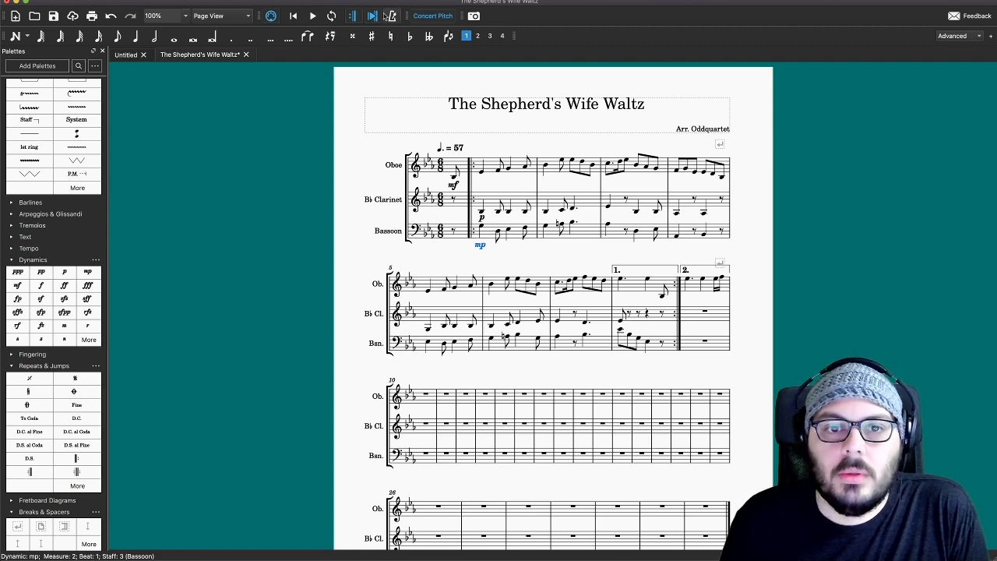
click(293, 15)
click(312, 15)
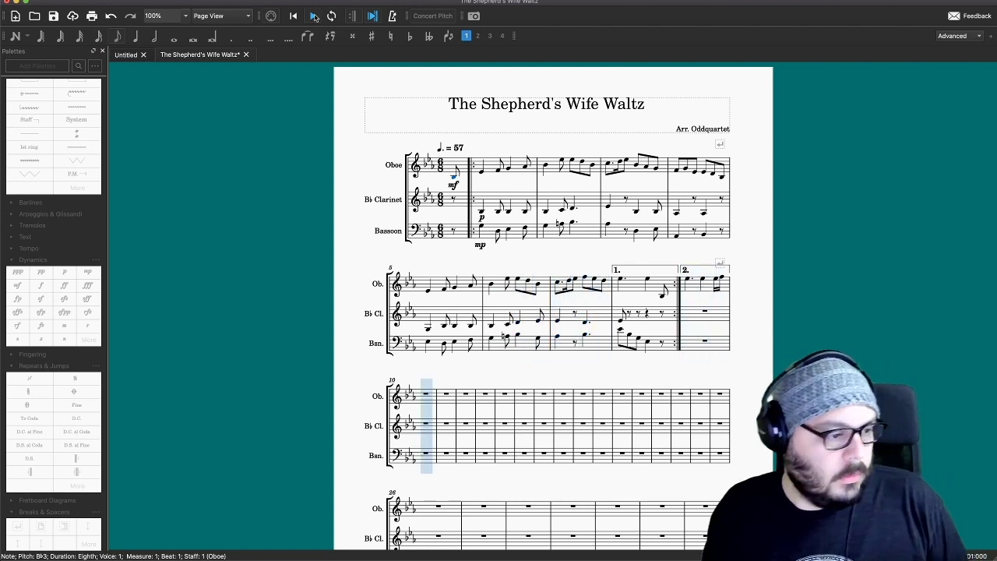
click(314, 18)
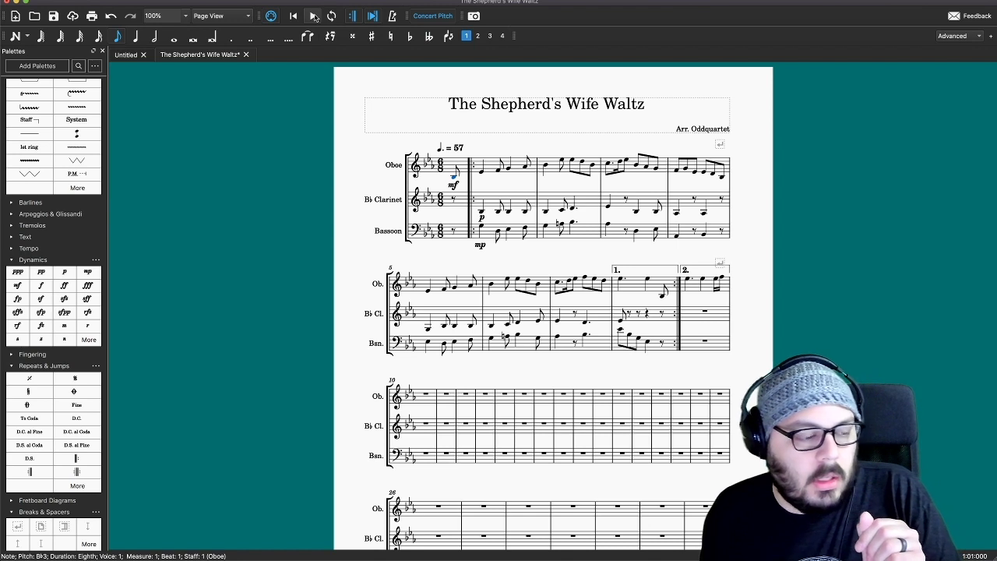
click(647, 280)
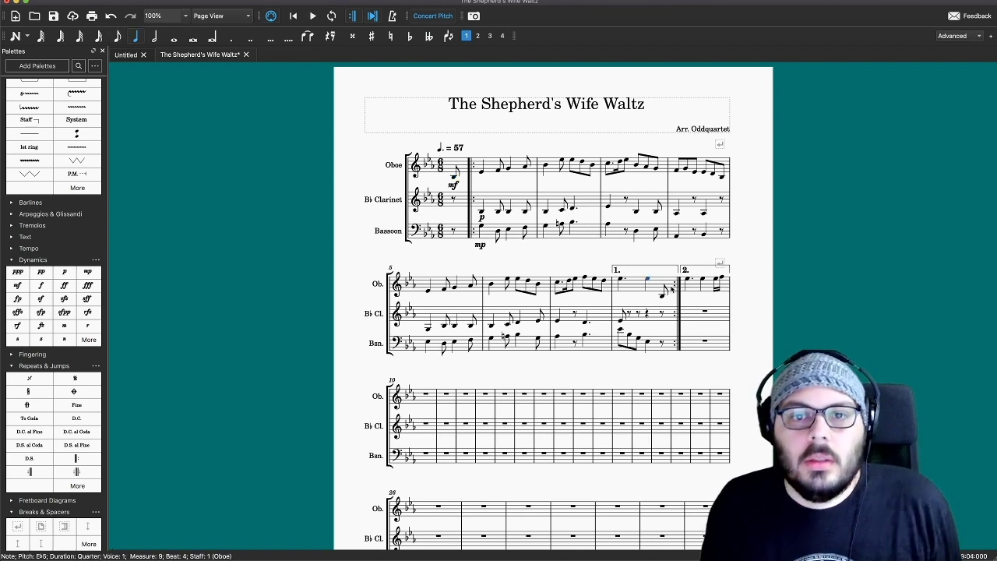
click(308, 37)
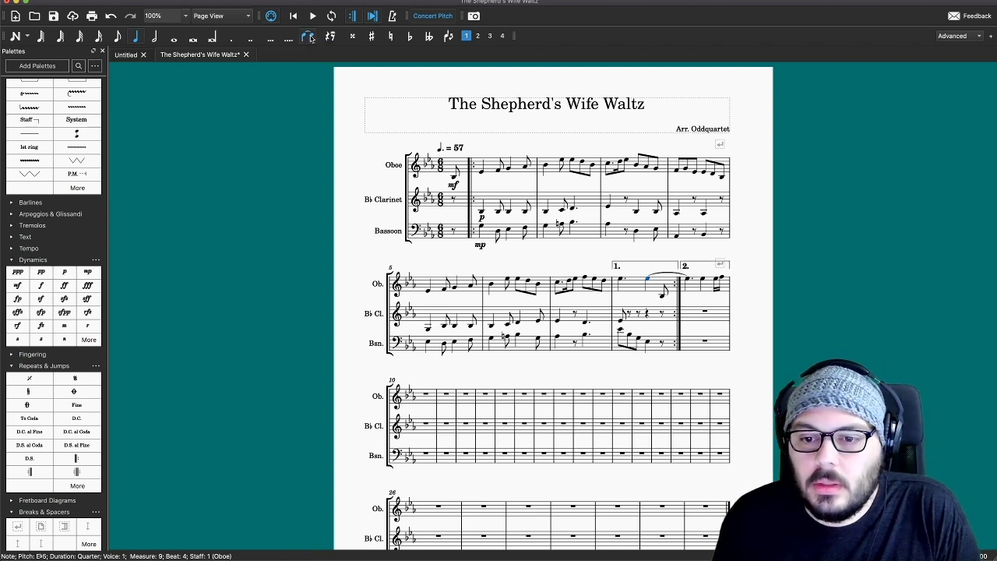
key(ctrl+z)
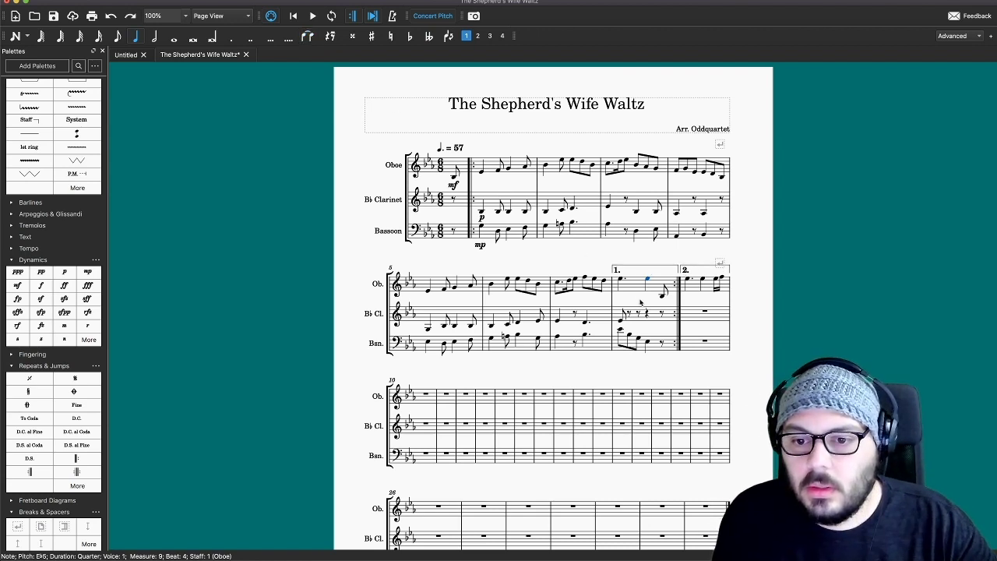
Step: Tie the oboe's dotted-quarter E♭5 to the E♭ that follows it in both the first and second endings
key(Left)
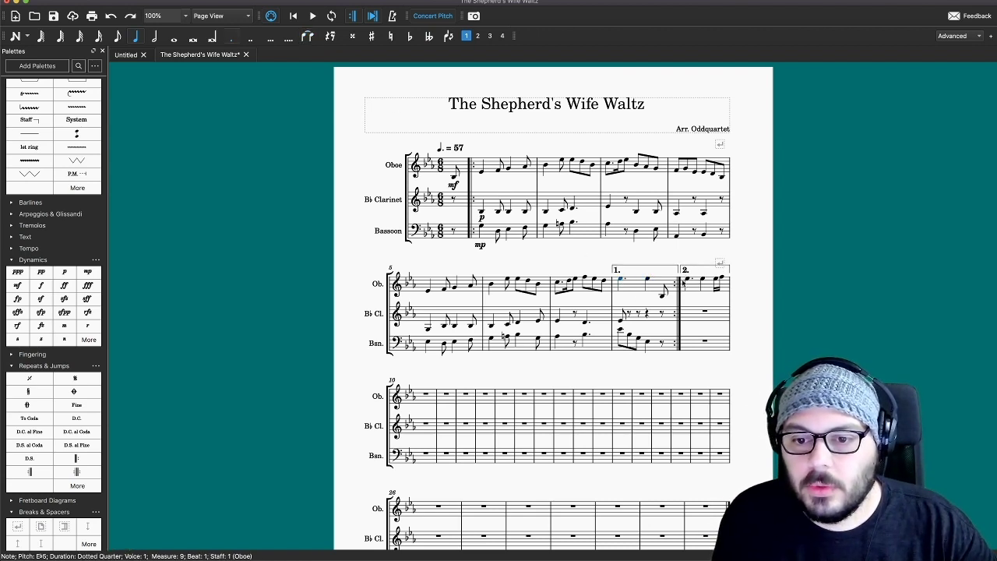
click(309, 37)
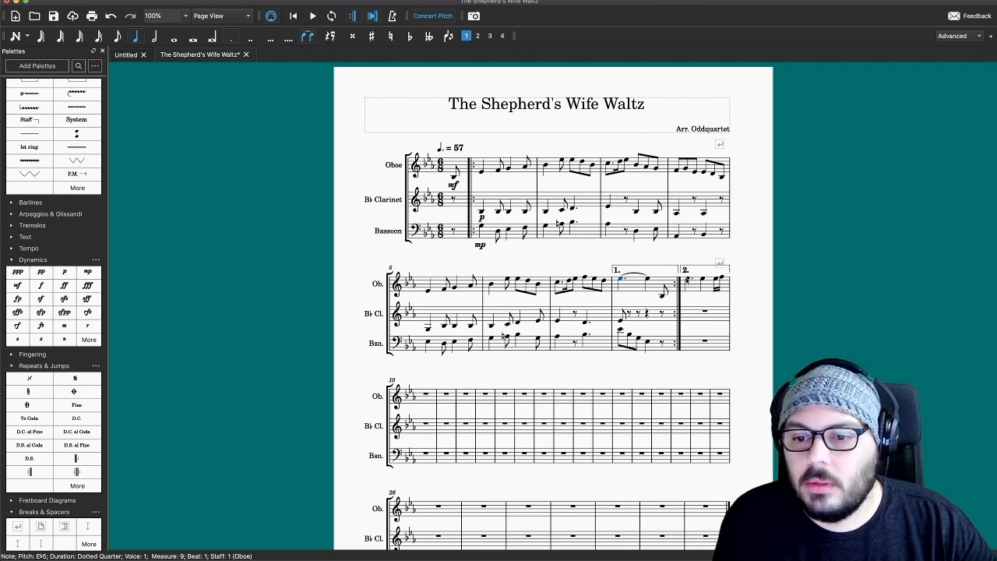
key(ctrl+Right)
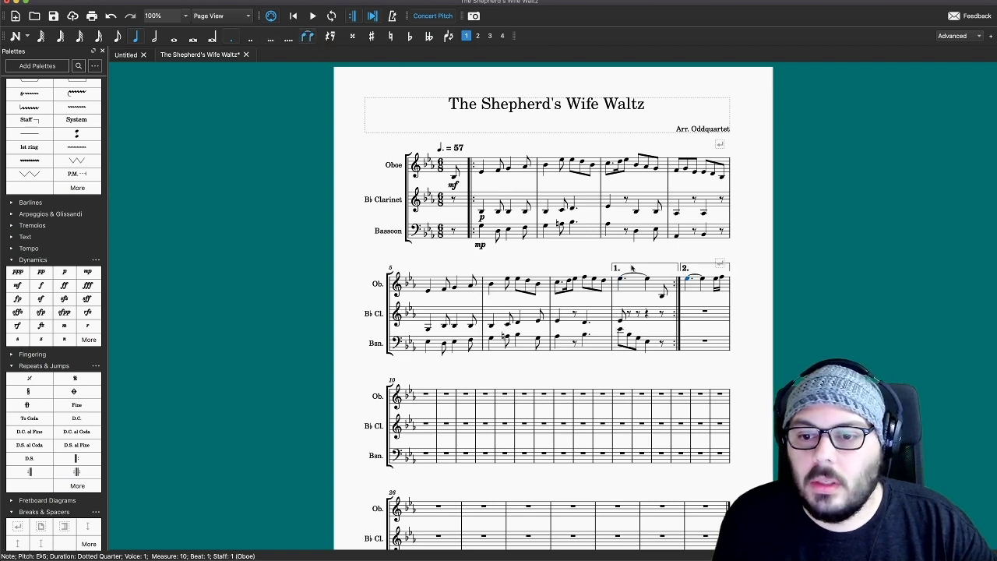
click(763, 315)
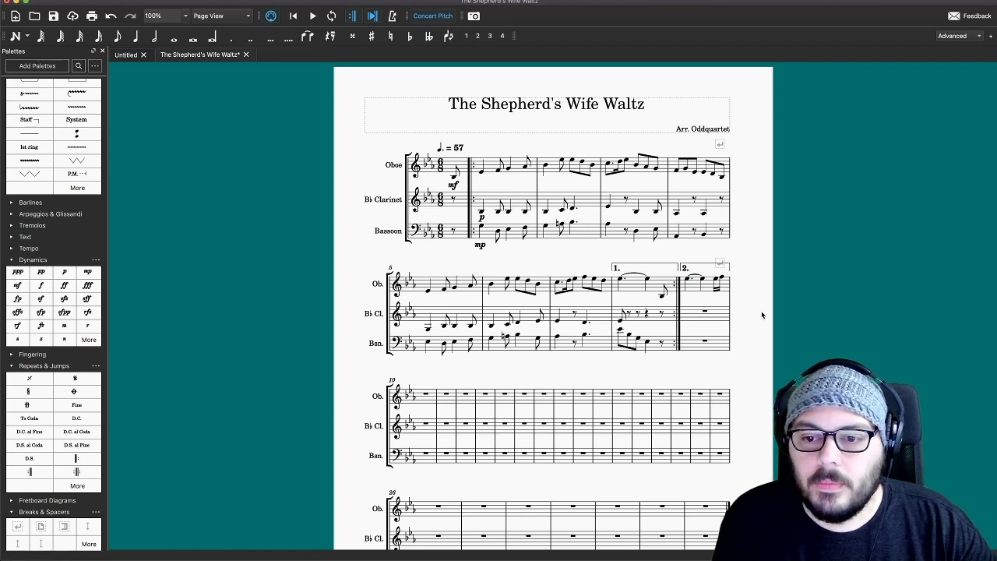
Step: Enter the oboe melody in measures 10 to 17, closing with two dotted-quarter E♭5 notes in measure 17
scroll(763, 315, down, 3)
scroll(763, 315, down, 2)
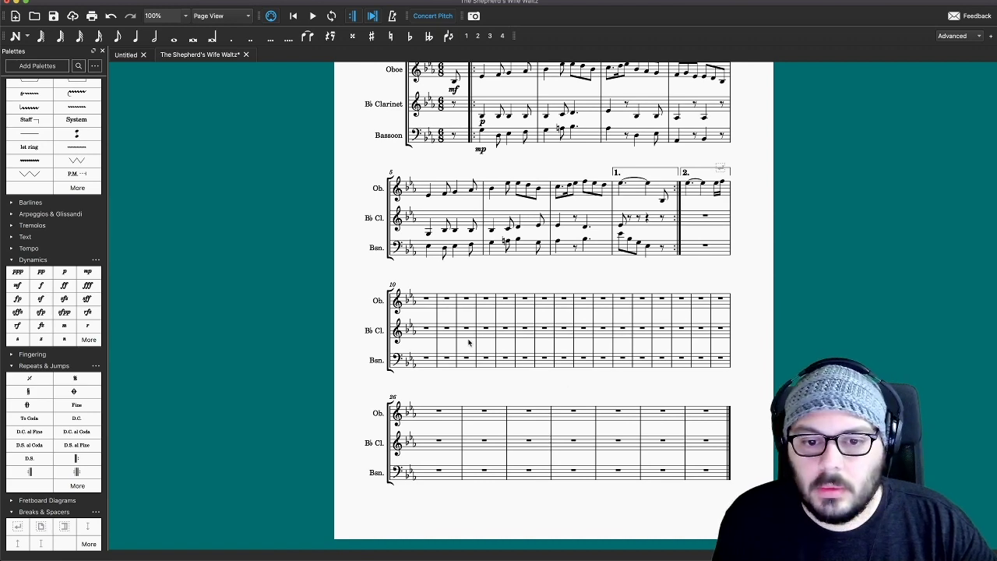
click(425, 303)
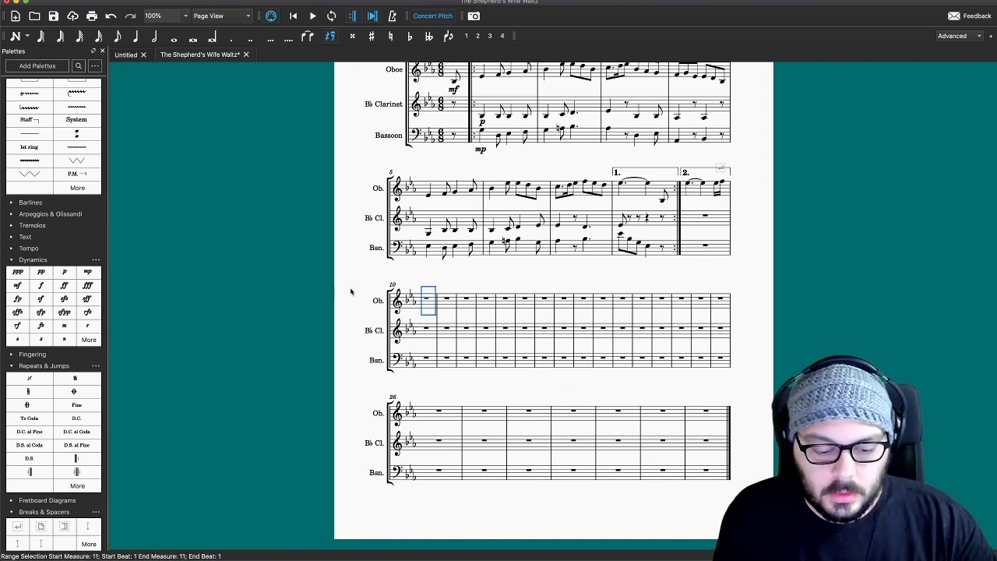
text(n3gfedcdefgfedcd)
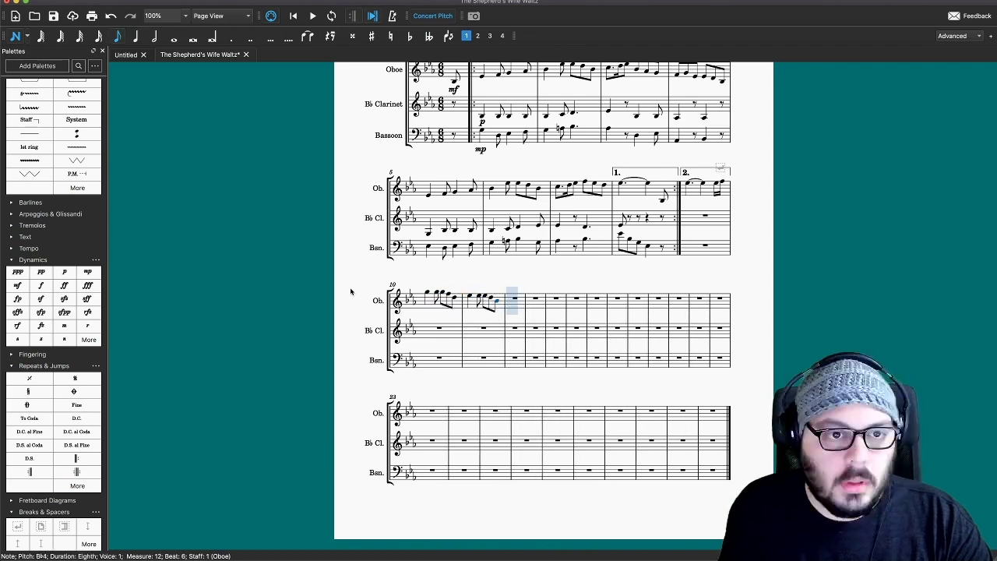
text(efgfedcdefgfedcbcdefgabagfedefgfedcdefgfed)
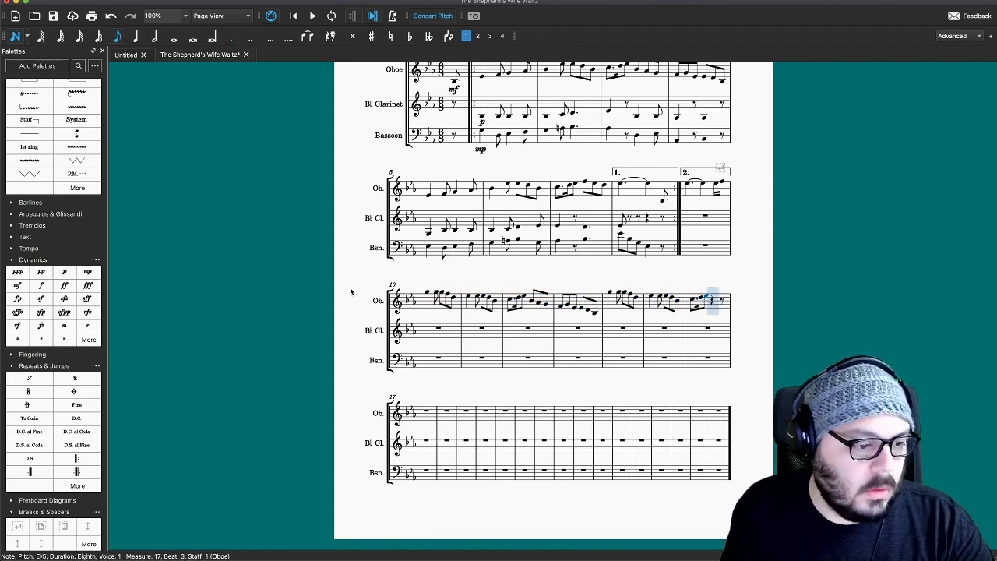
text(5)
key(period)
text(ee)
key(Escape)
Step: Enter the clarinet accompaniment in measures 10 to 12, with a dotted-quarter A♭4 closing measure 10 and an eighth B♭3 closing measure 12
click(697, 443)
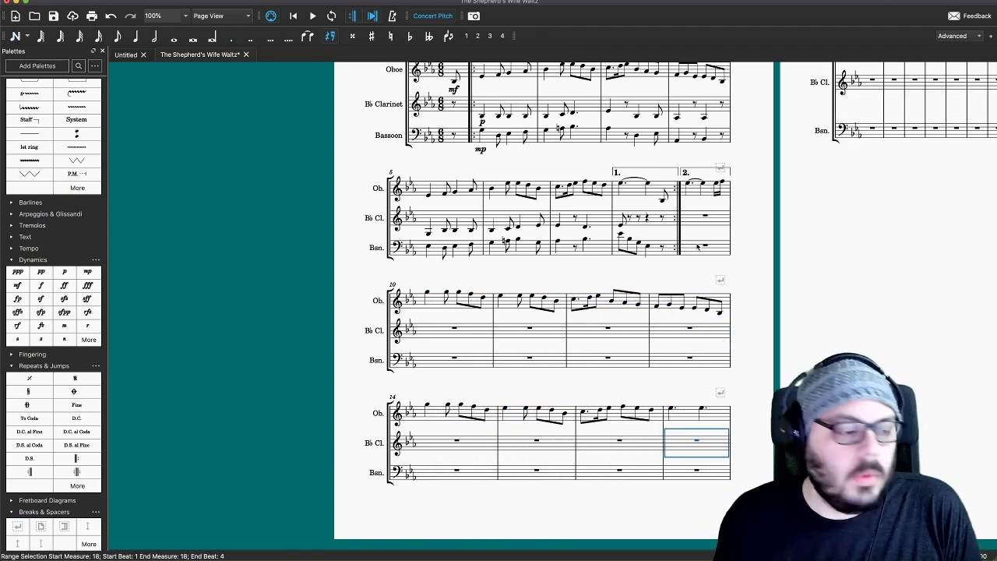
click(442, 341)
text(n5e4g5)
key(period)
text(f)
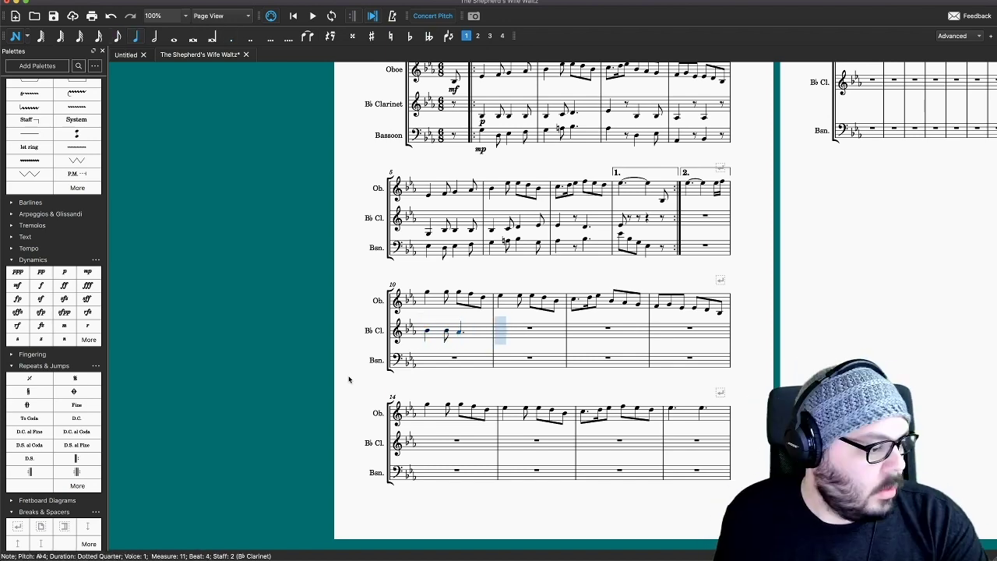
text(5e4g5)
key(period)
text(f)
text(4e30d4cc)
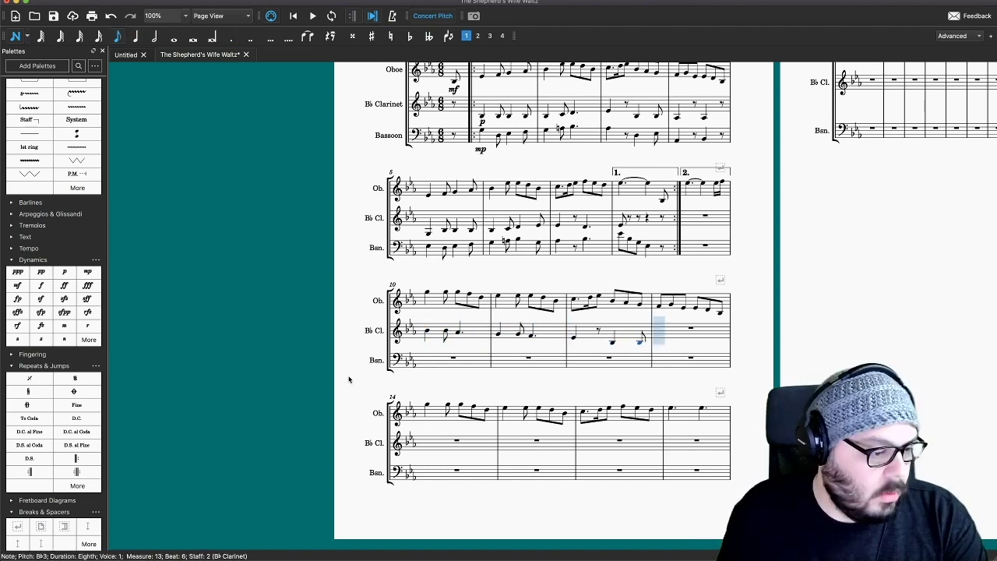
Step: Continue the clarinet accompaniment through measures 13 to 15, starting measure 15 with a quarter and an eighth G4
text(304a405e4g5)
key(period)
key(f)
key(5)
key(e)
key(4)
key(g)
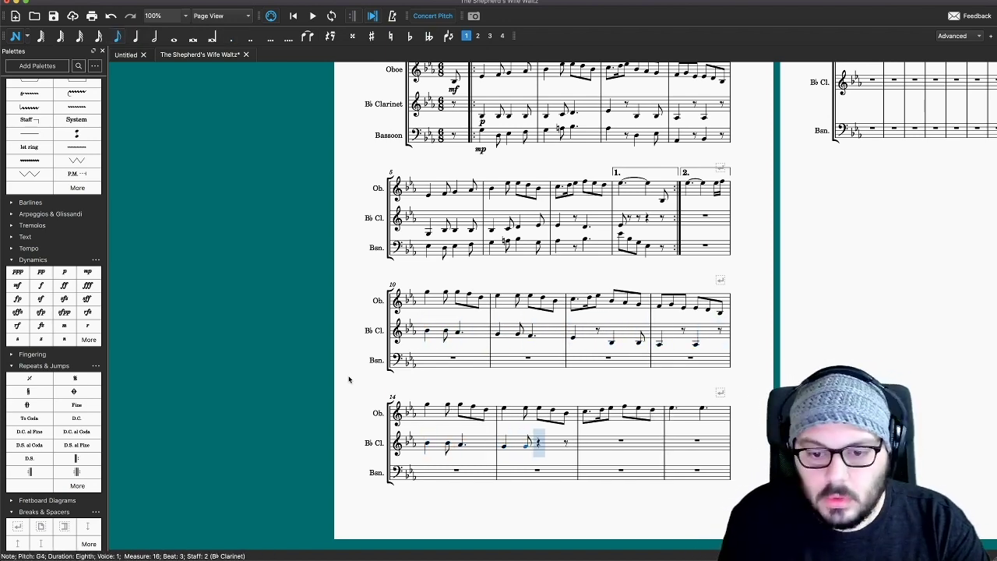
key(5)
key(period)
key(f)
Step: Enter the clarinet notes for measures 16 and 17, with a single eighth note at the start of measure 17
key(4)
key(g)
key(3)
key(0)
key(5)
key(period)
key(f)
key(3)
key(c)
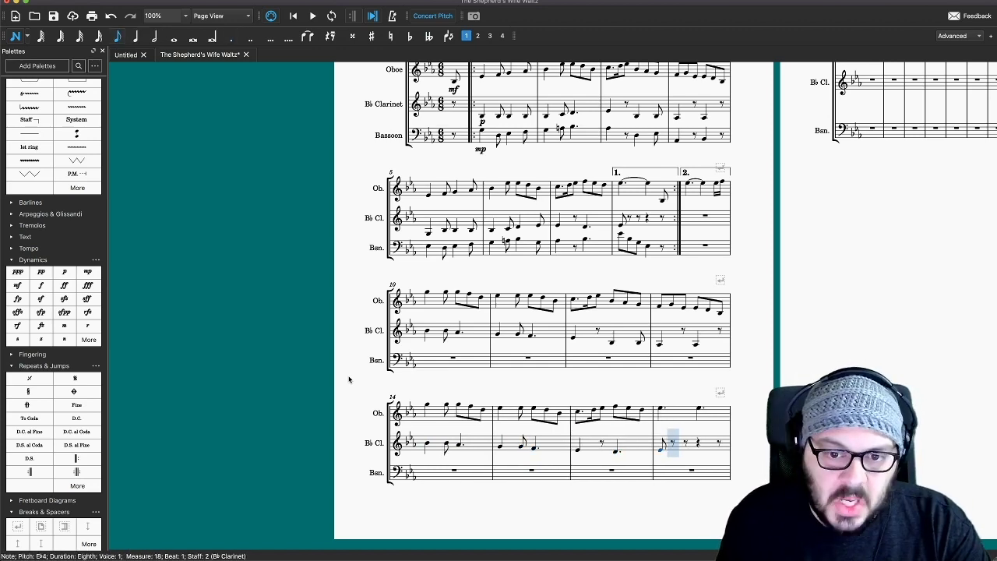
key(Escape)
Step: Enter the bassoon notes in measures 10 and 11, with three eighths opening each measure and a natural A3 in measure 11
click(426, 360)
key(n)
key(4)
key(c)
key(3)
key(d)
key(e)
key(f)
key(g)
key(3)
key(c)
key(d)
key(e)
key(4)
key(f)
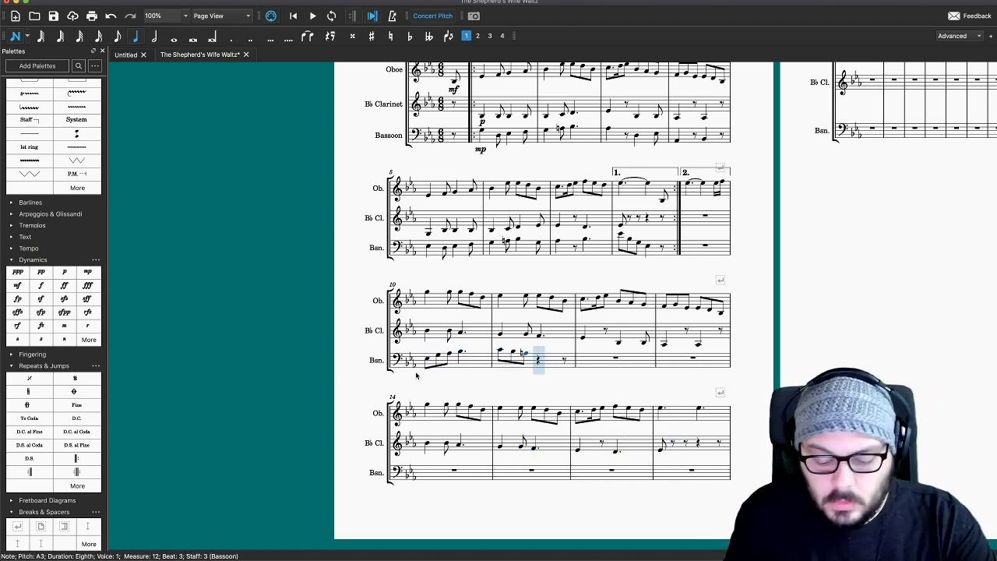
Step: Enter the bassoon notes in measures 12 and 13, separating quarter notes with eighth rests
key(4)
key(g)
key(3)
key(0)
key(4)
key(d)
key(3)
key(b)
key(4)
key(b)
key(3)
key(0)
key(4)
key(b)
key(3)
key(0)
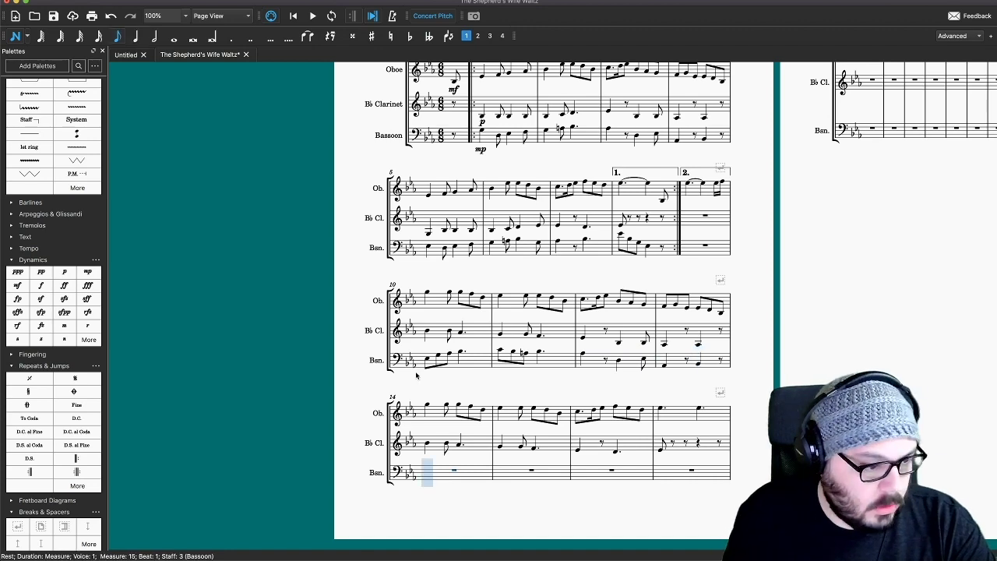
Step: Enter the bassoon notes in measures 14 and 15, opening each measure with three eighth notes
key(3)
key(b)
key(d)
key(f)
key(4)
key(period)
key(b)
key(3)
key(c)
key(d)
key(e)
key(f)
Step: Enter the bassoon notes in measures 16 and 17, finishing on a dotted-quarter E♭3
key(4)
key(g)
key(3)
key(0)
key(4)
key(g)
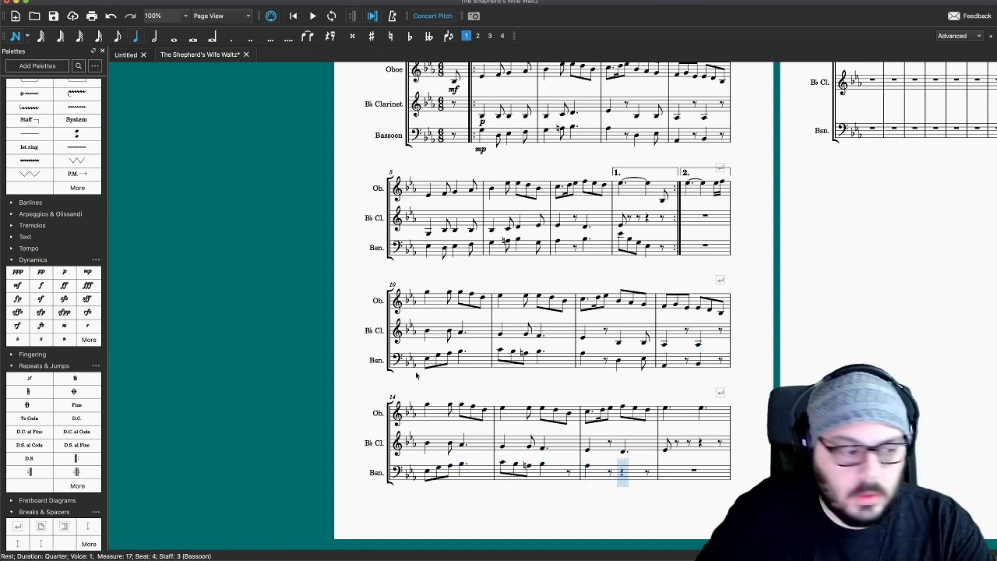
key(4)
key(period)
key(b)
key(e)
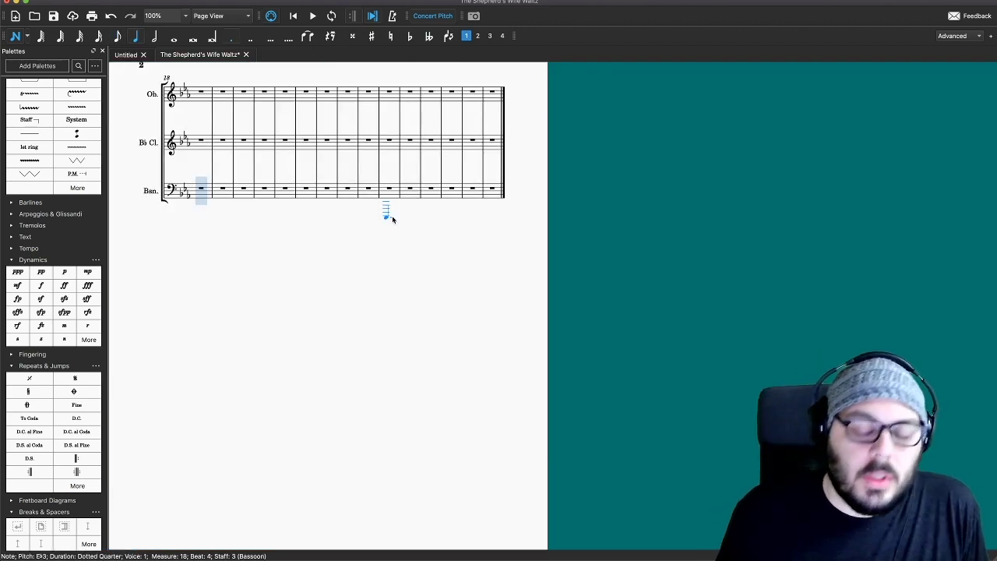
key(Escape)
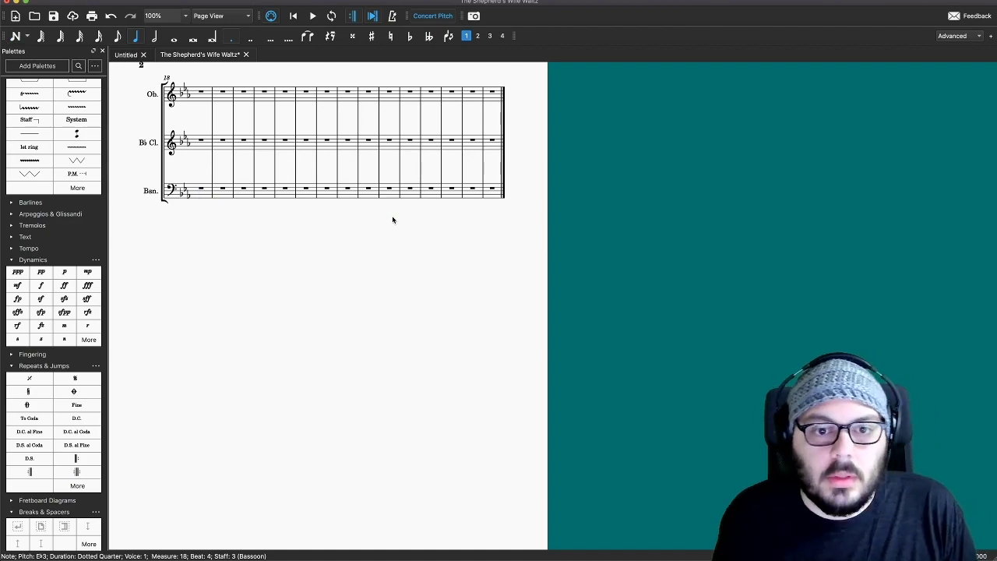
scroll(393, 220, left, 10)
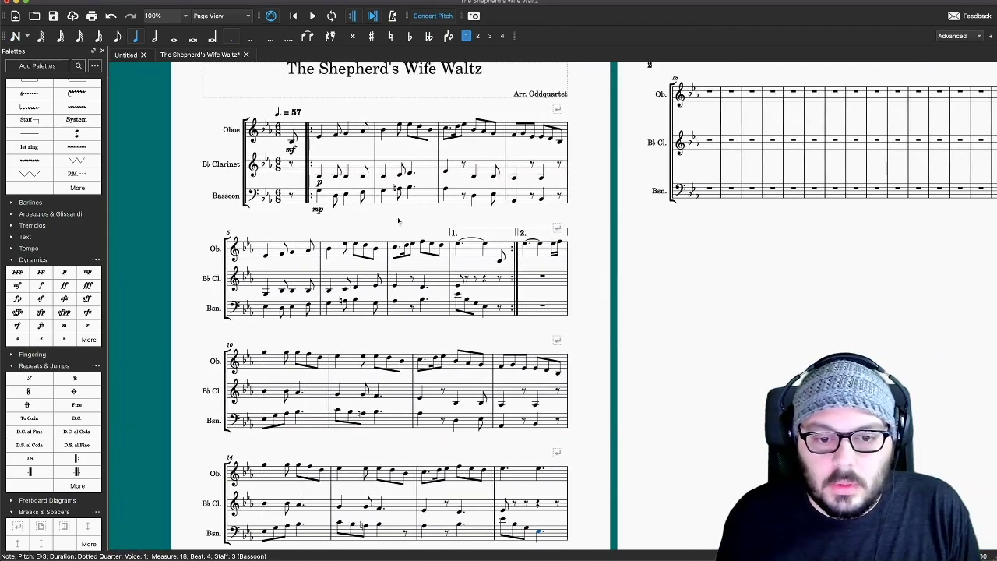
Step: Change the quarter-note B♭3 at the end of bassoon measure 15 to a dotted quarter
scroll(678, 312, left, 1)
scroll(679, 311, down, 2)
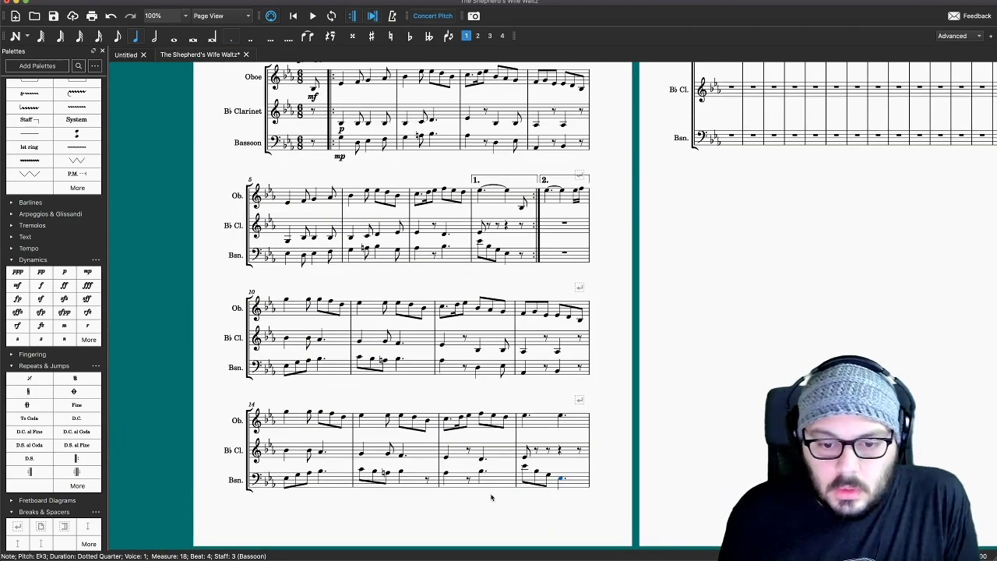
click(400, 472)
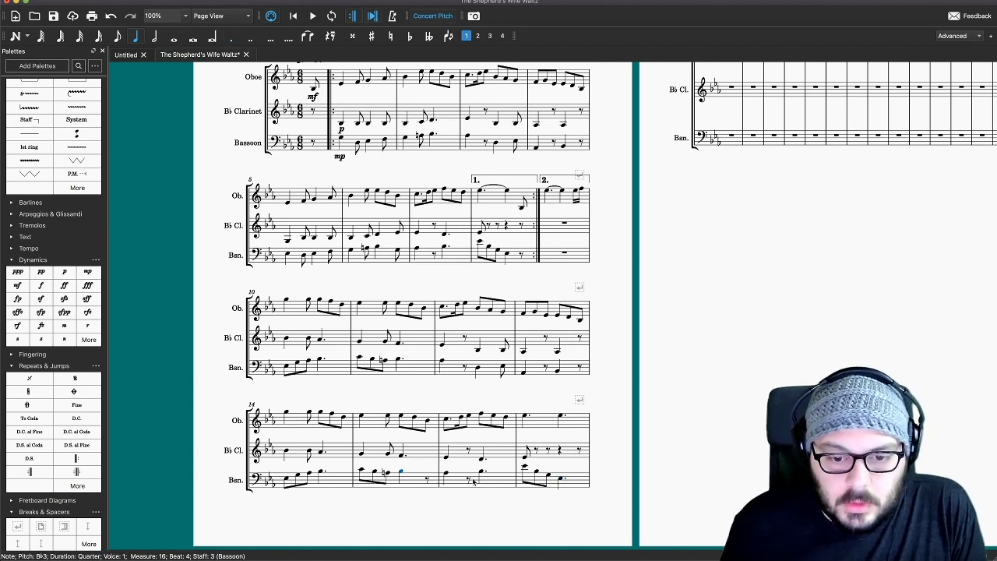
click(232, 38)
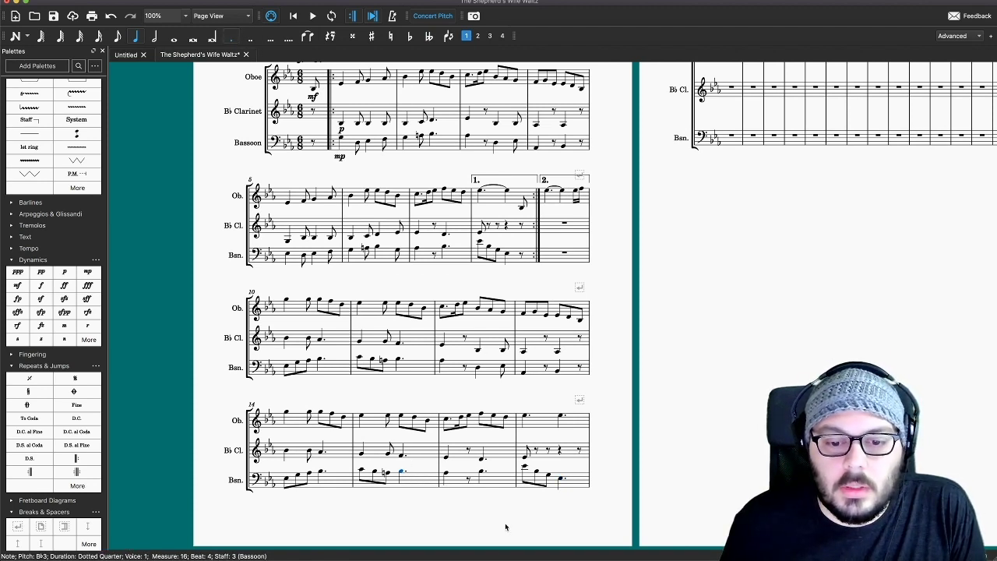
click(493, 518)
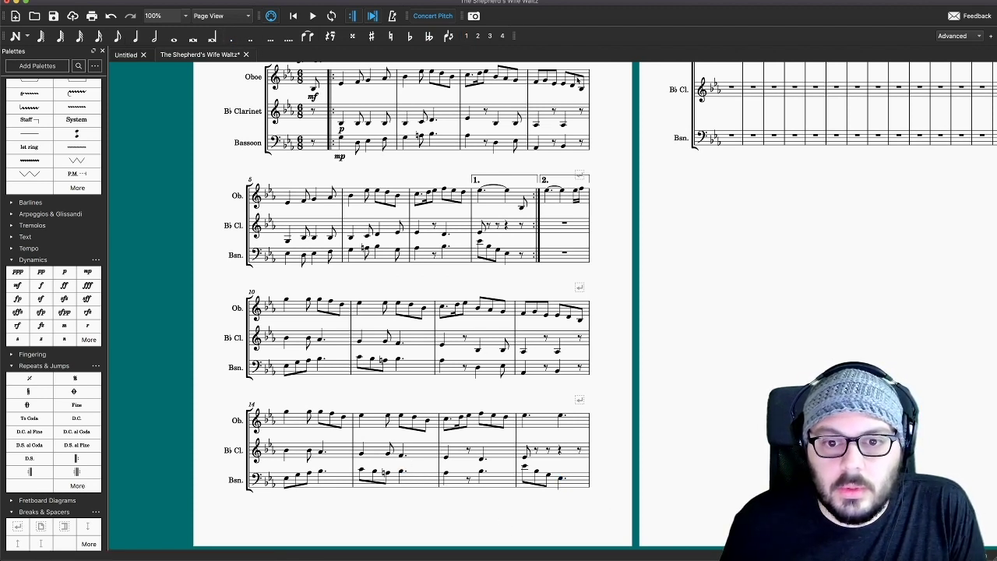
Step: Play back the score from the second-ending measure through the end of the second section
click(575, 230)
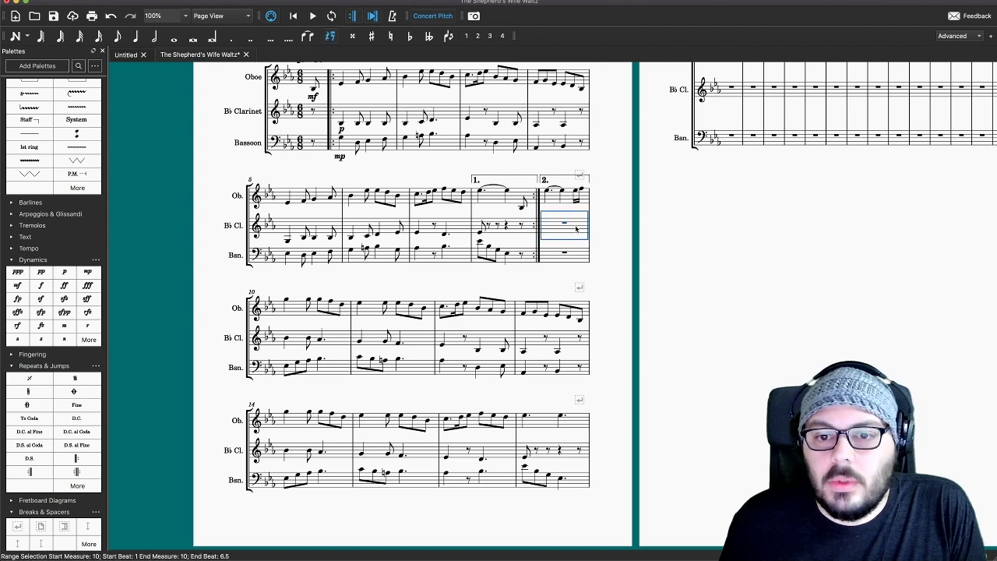
click(313, 16)
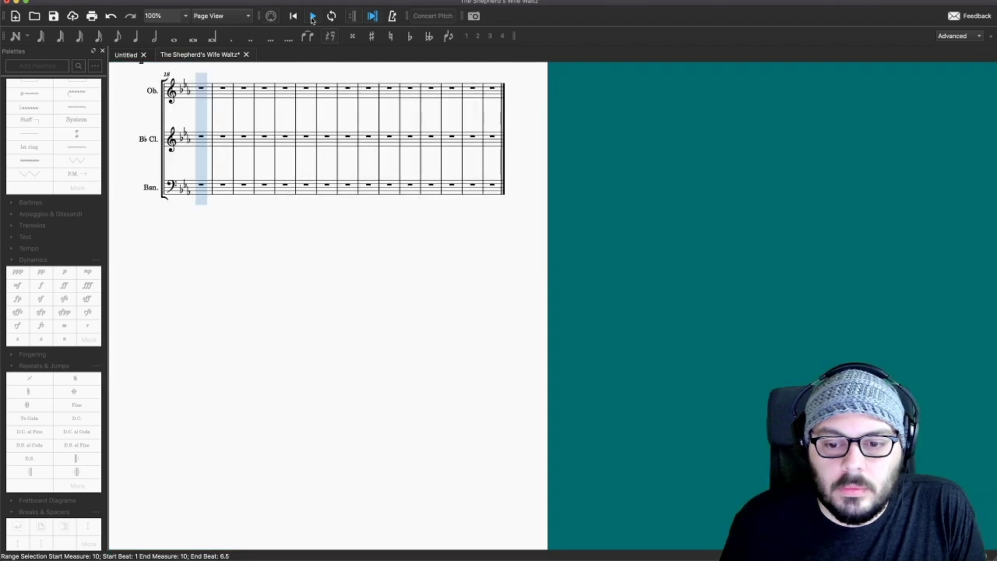
click(313, 15)
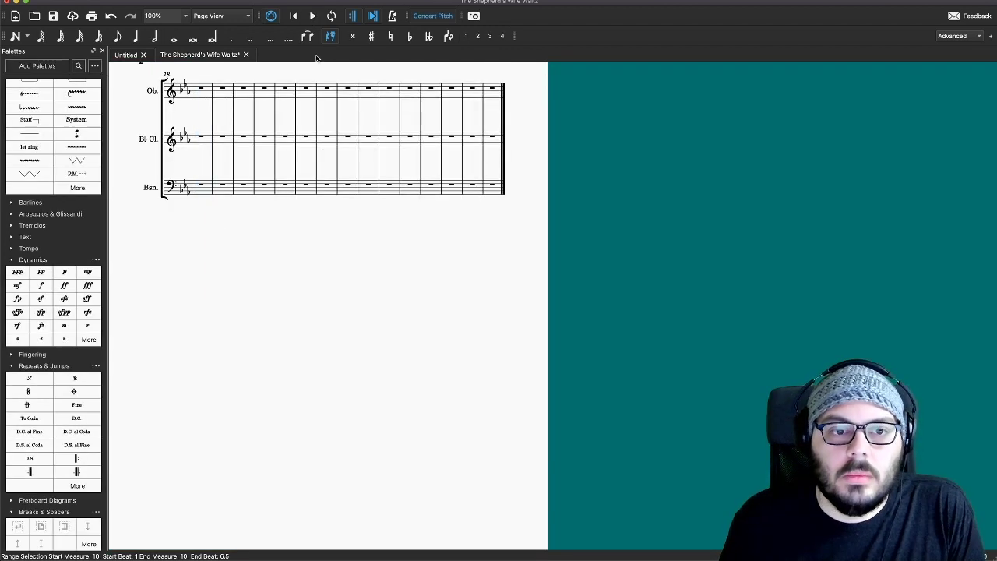
Step: Remove the empty measures from measure 18 to the end of the score on all three staves
click(202, 89)
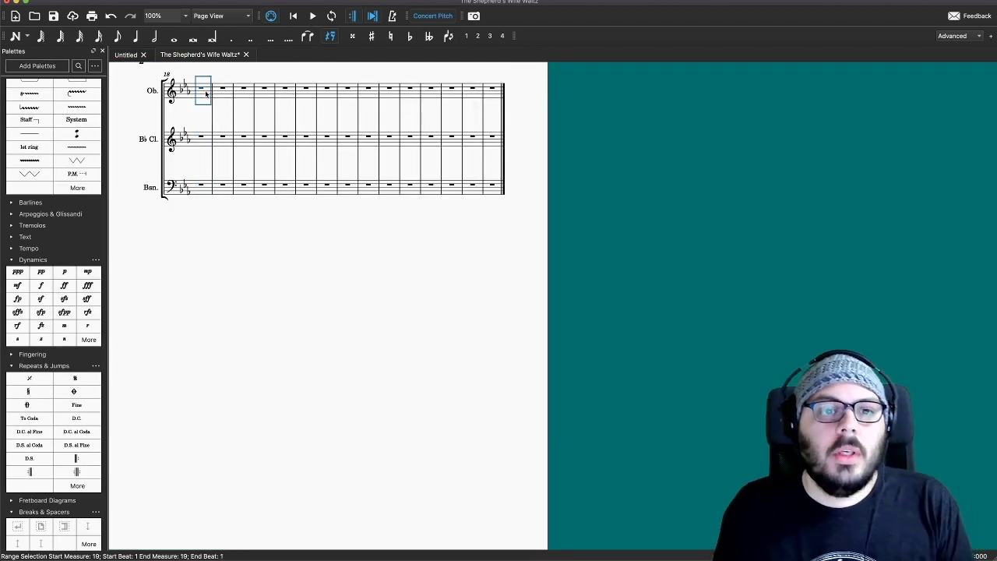
shift+click(494, 191)
right_click(495, 193)
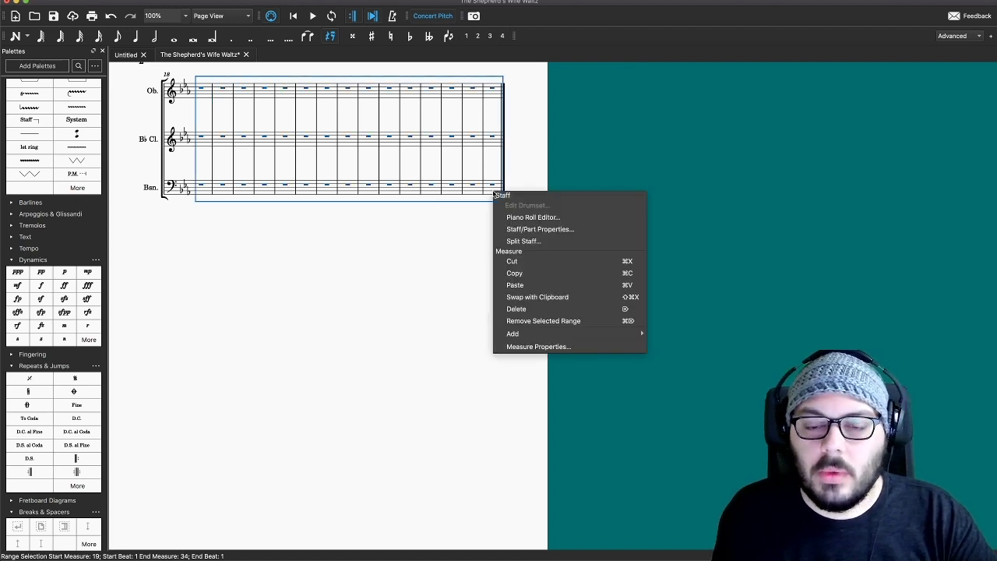
click(548, 322)
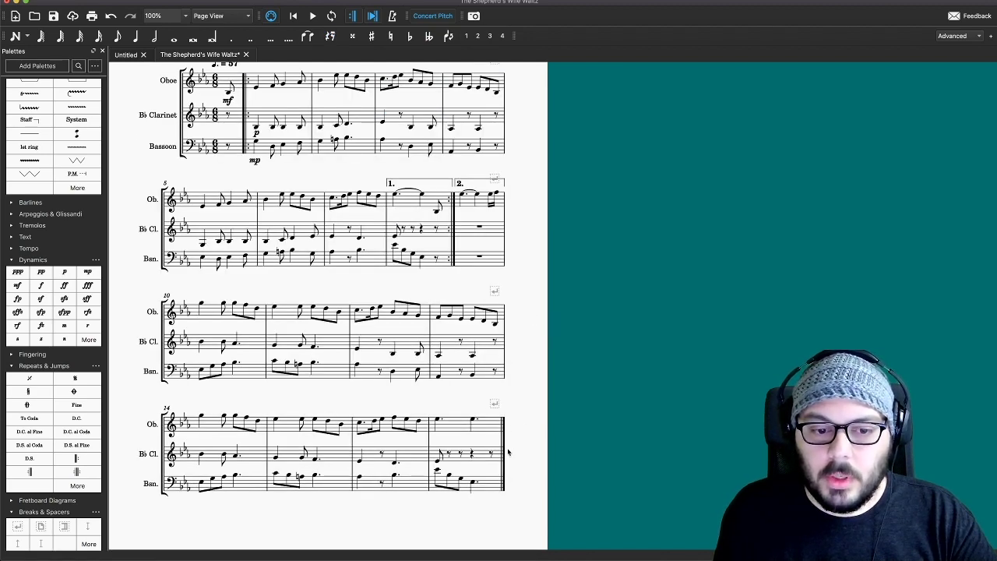
scroll(524, 399, up, 3)
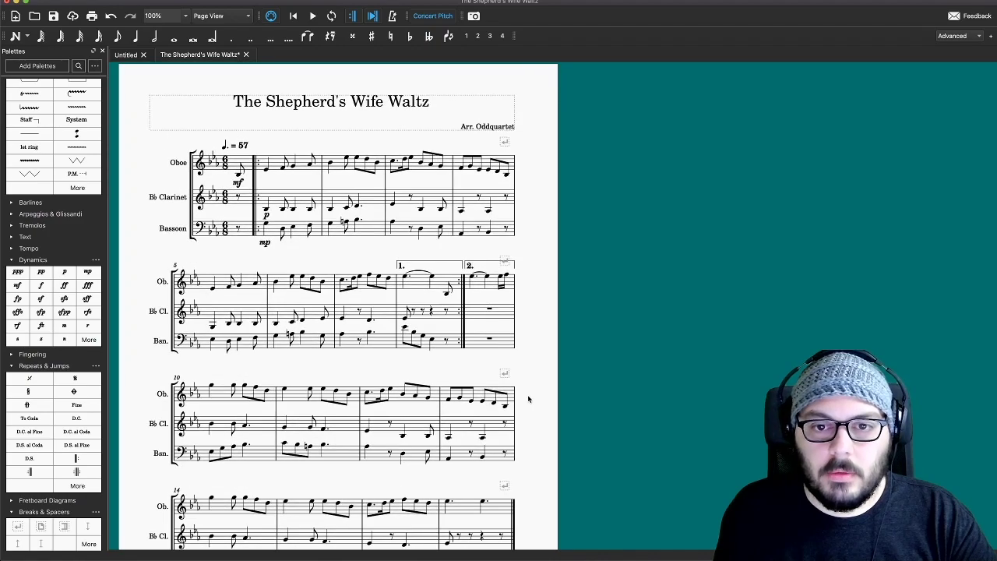
scroll(528, 399, left, 3)
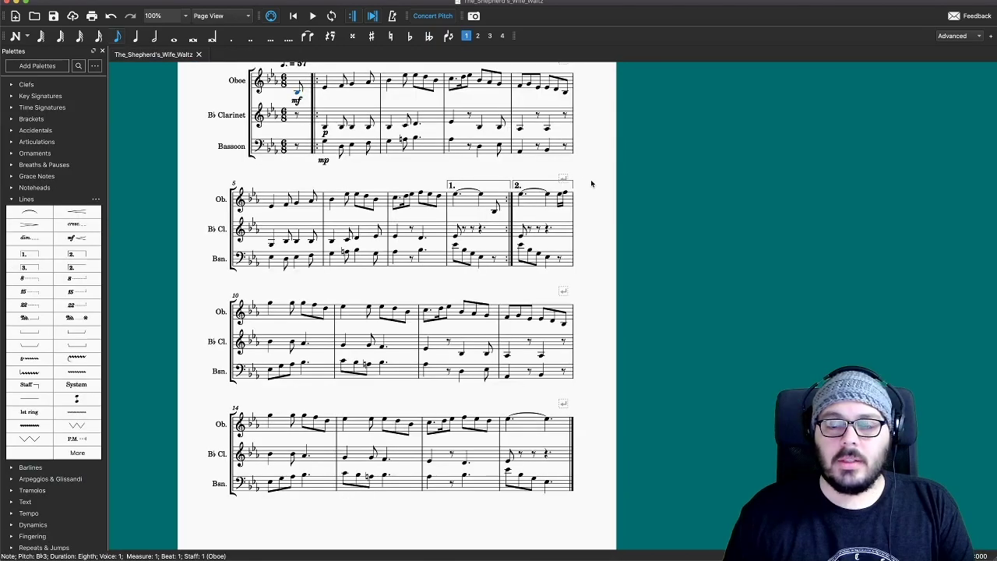
Step: Generate a separate part for every instrument in the score: Oboe, B♭ Clarinet and Bassoon
scroll(590, 179, left, 3)
scroll(592, 183, up, 2)
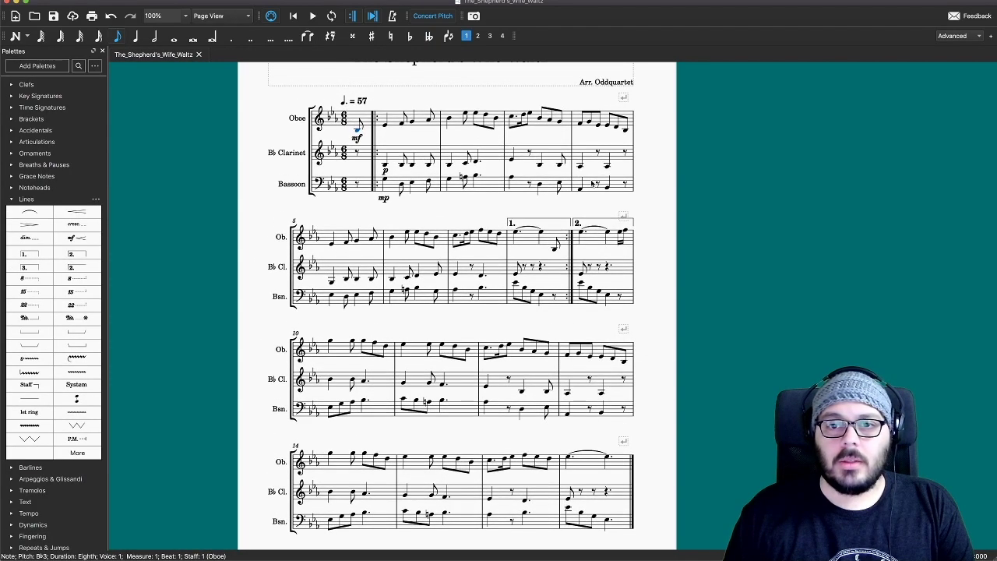
scroll(592, 184, up, 2)
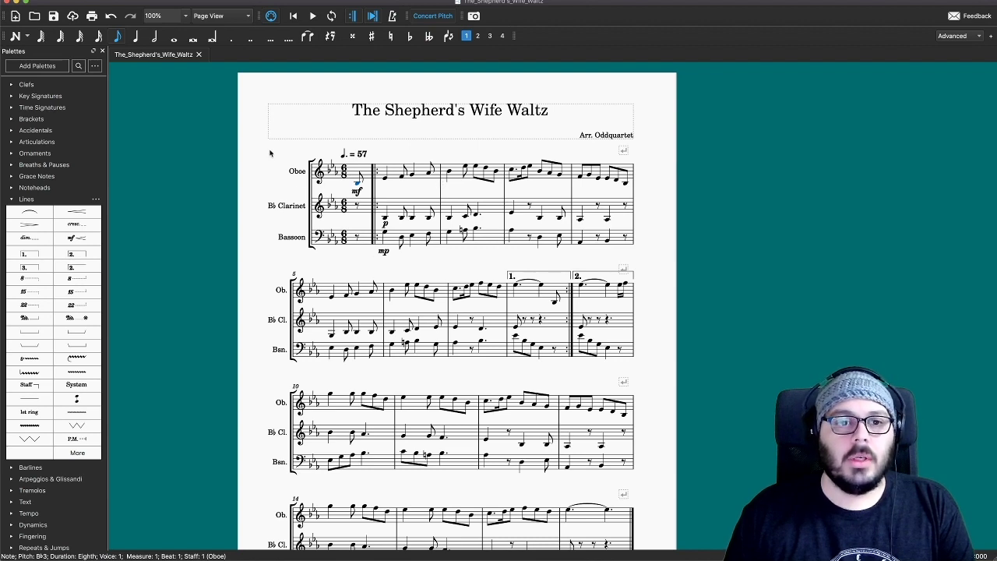
click(58, 0)
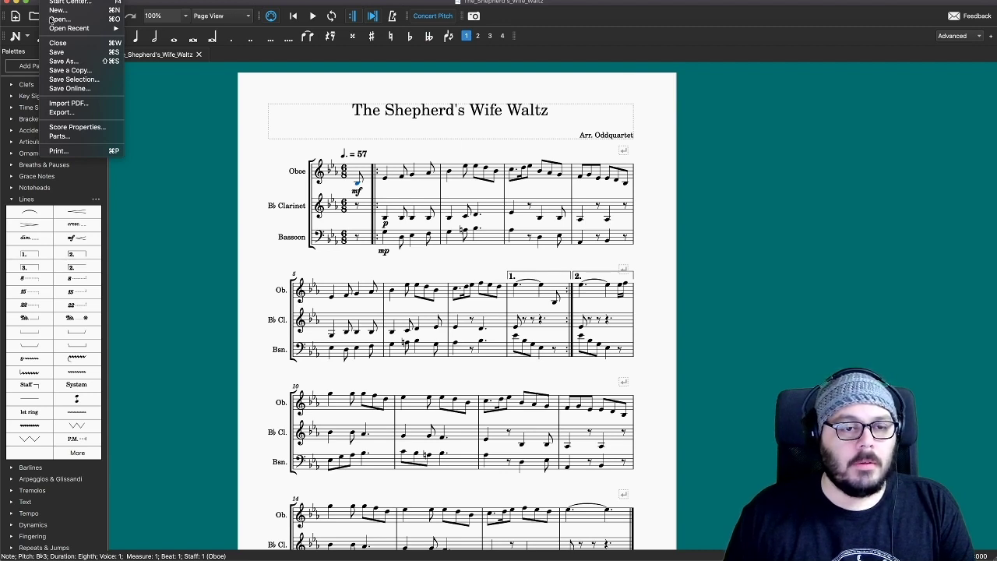
click(61, 135)
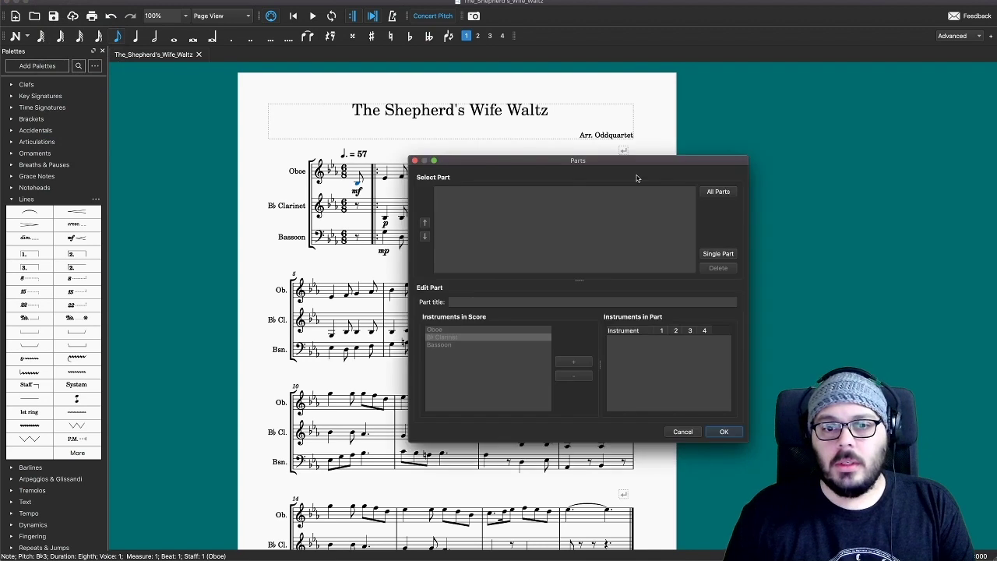
click(728, 194)
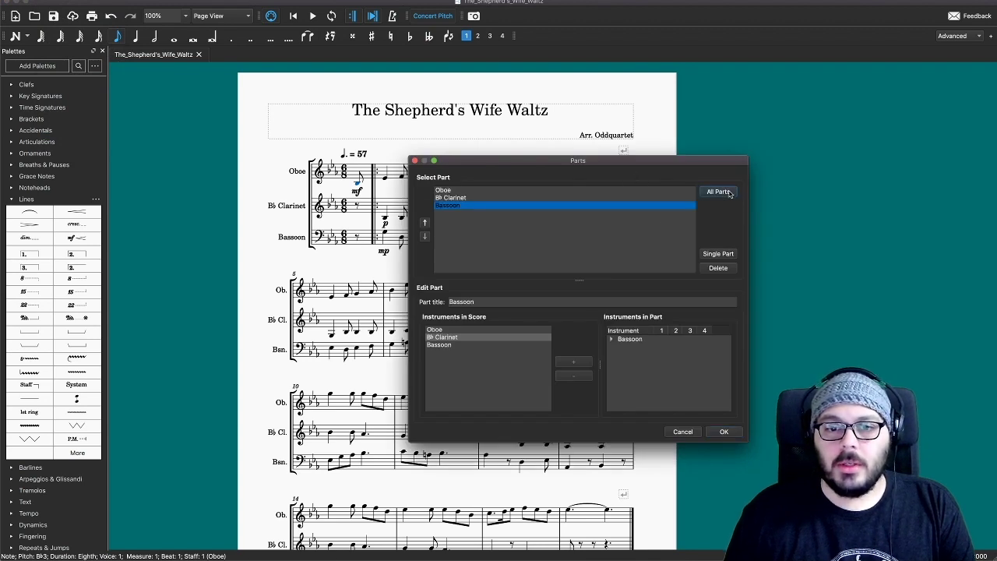
click(457, 191)
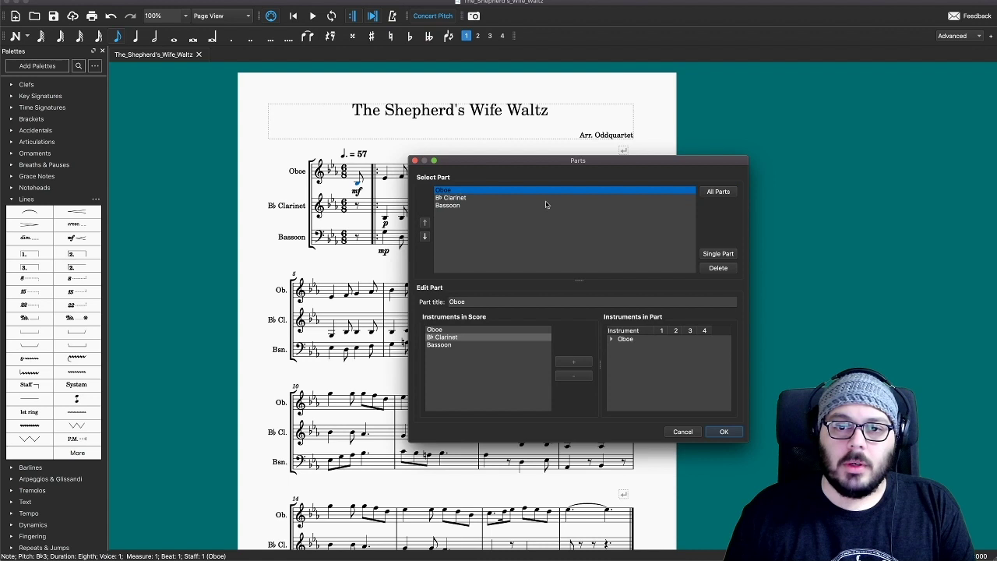
click(476, 199)
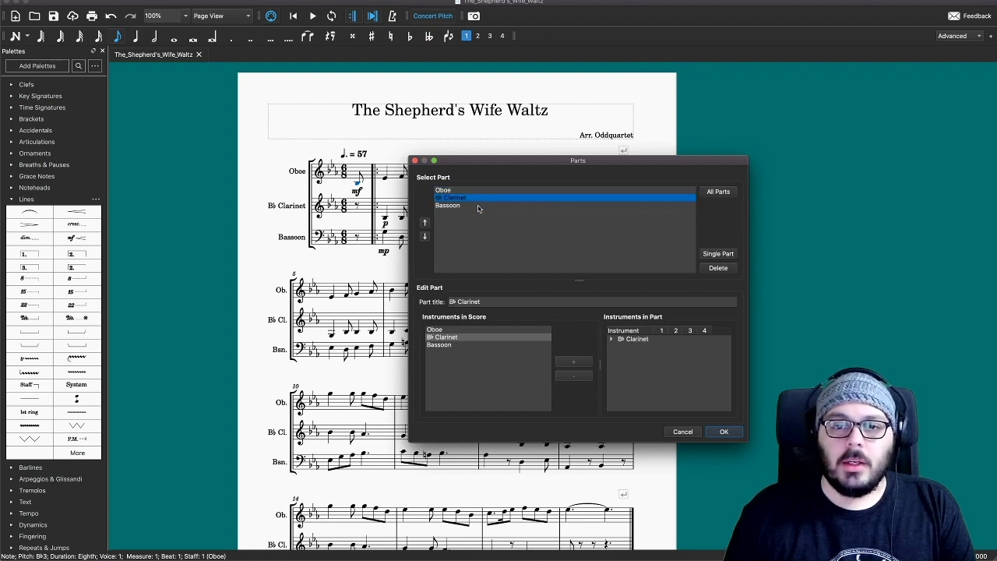
click(478, 206)
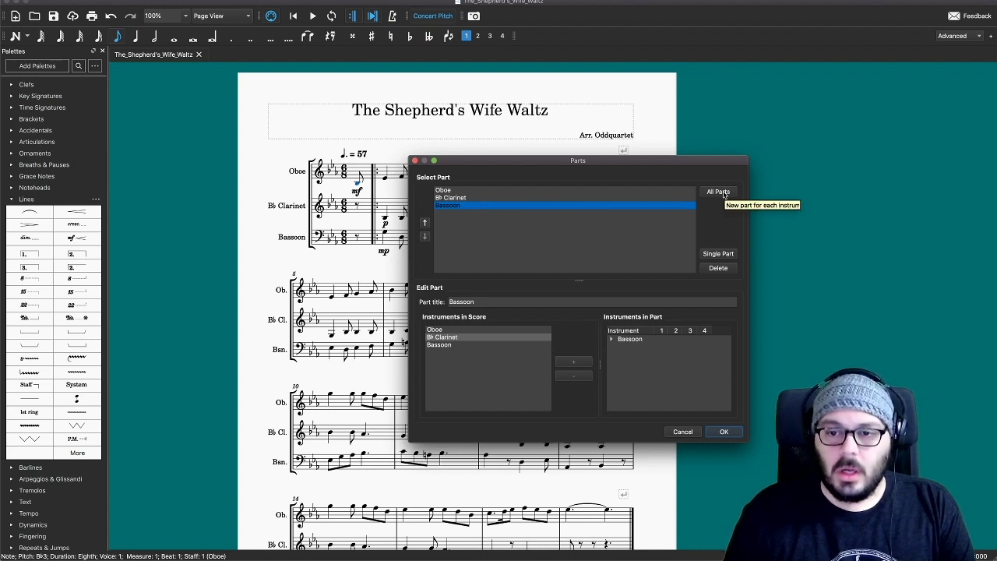
click(725, 432)
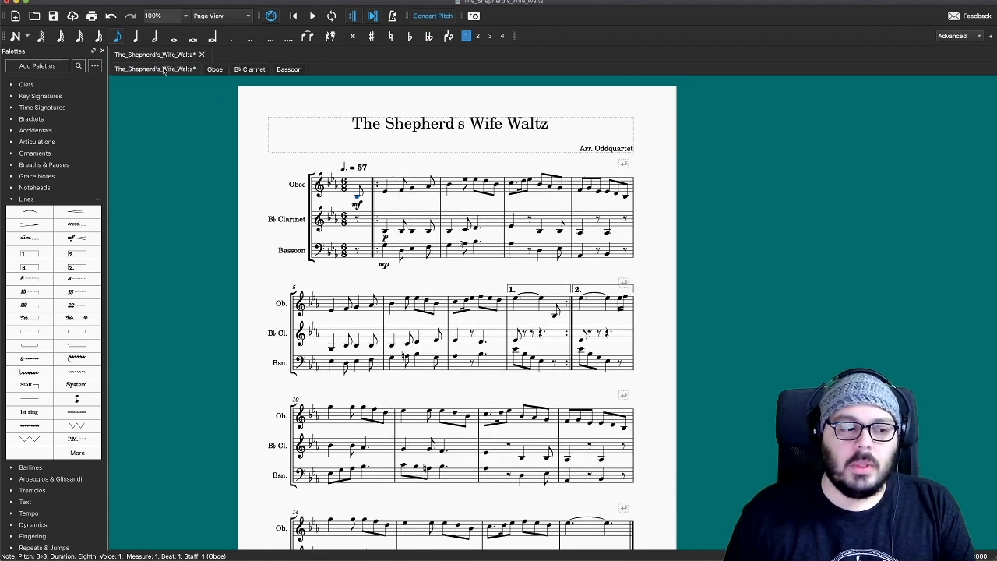
Step: Review the layout of the Oboe, B♭ Clarinet and Bassoon parts
click(215, 70)
click(257, 71)
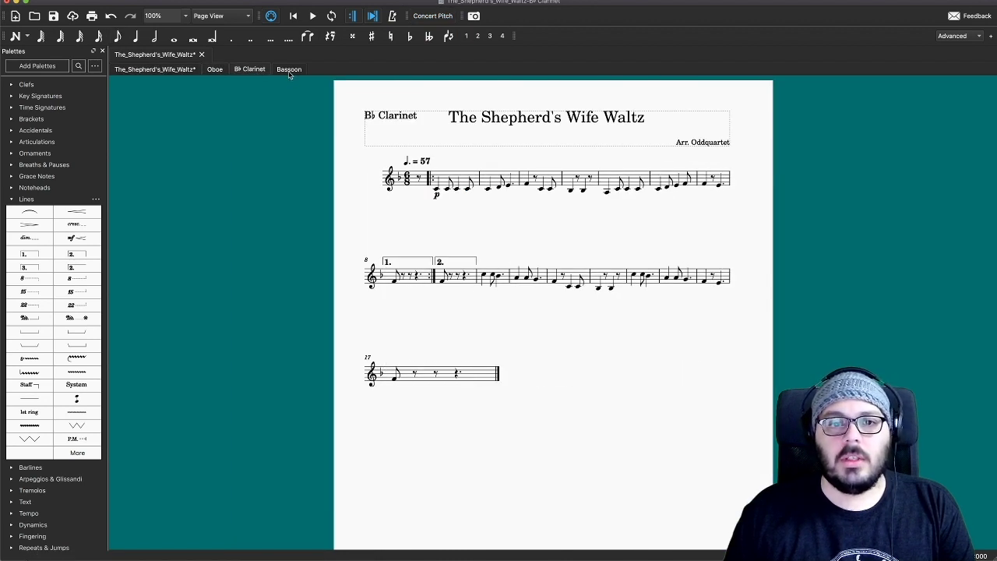
click(289, 70)
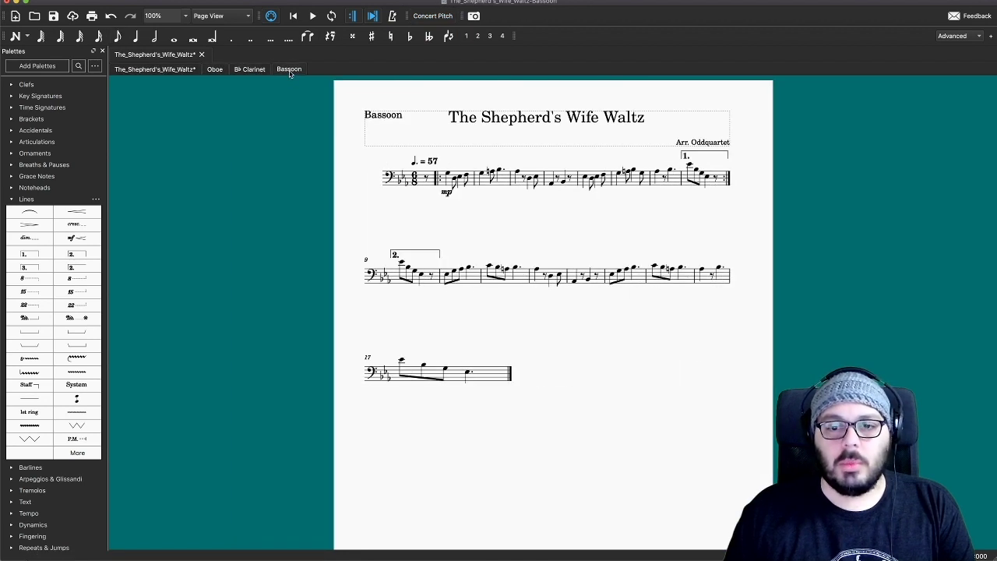
Step: In the Oboe part, add a system break after measure 4
click(215, 70)
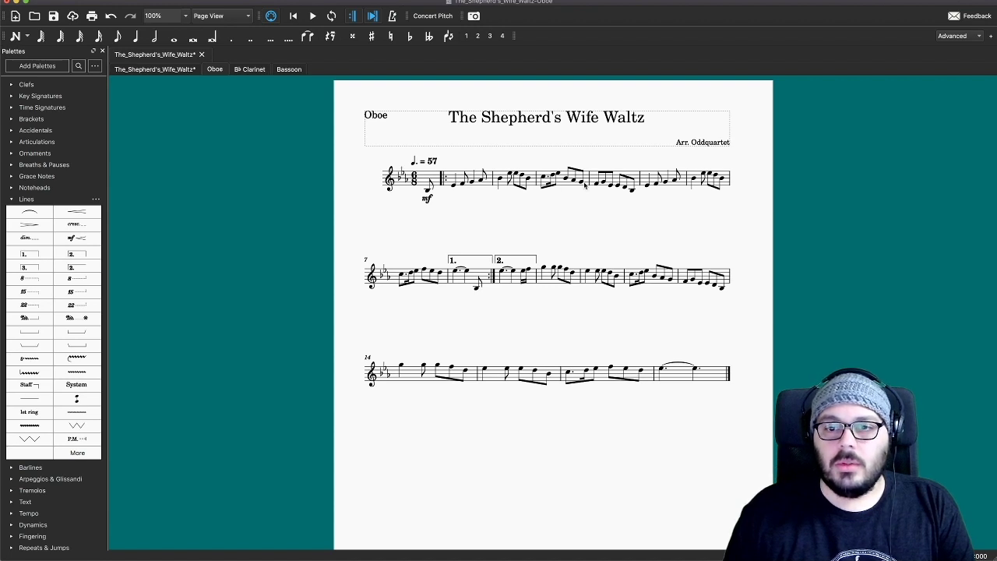
click(637, 179)
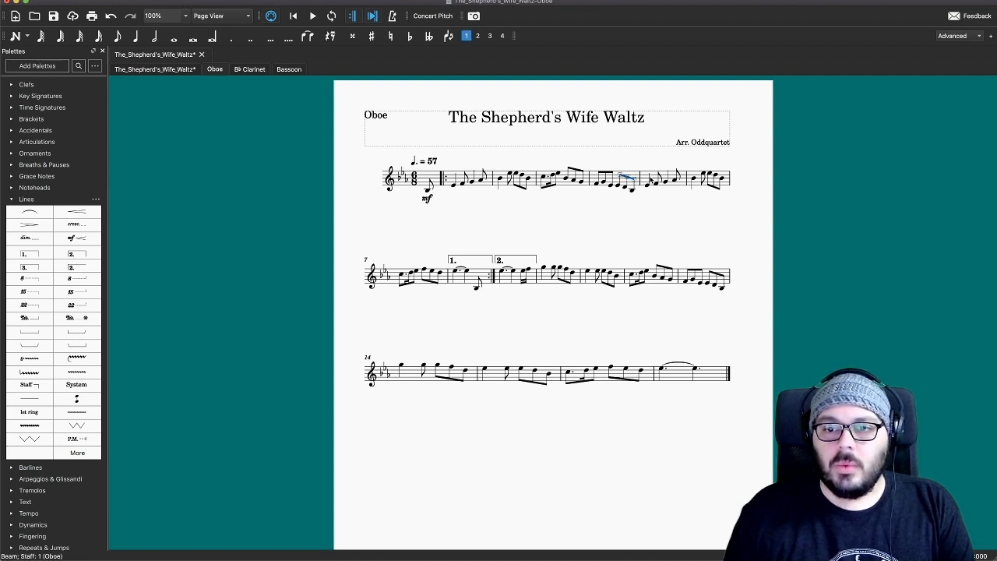
click(595, 181)
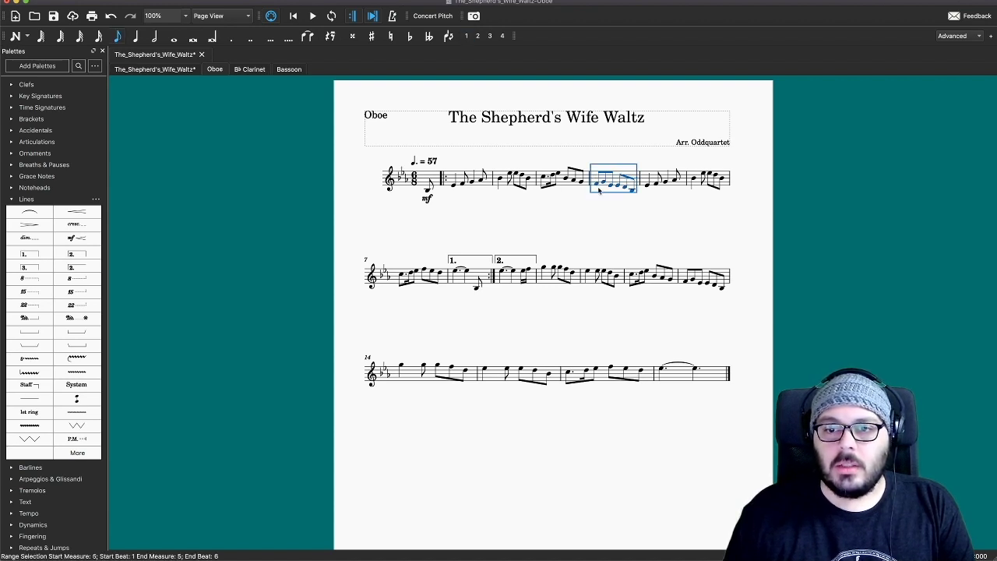
scroll(35, 466, down, 2)
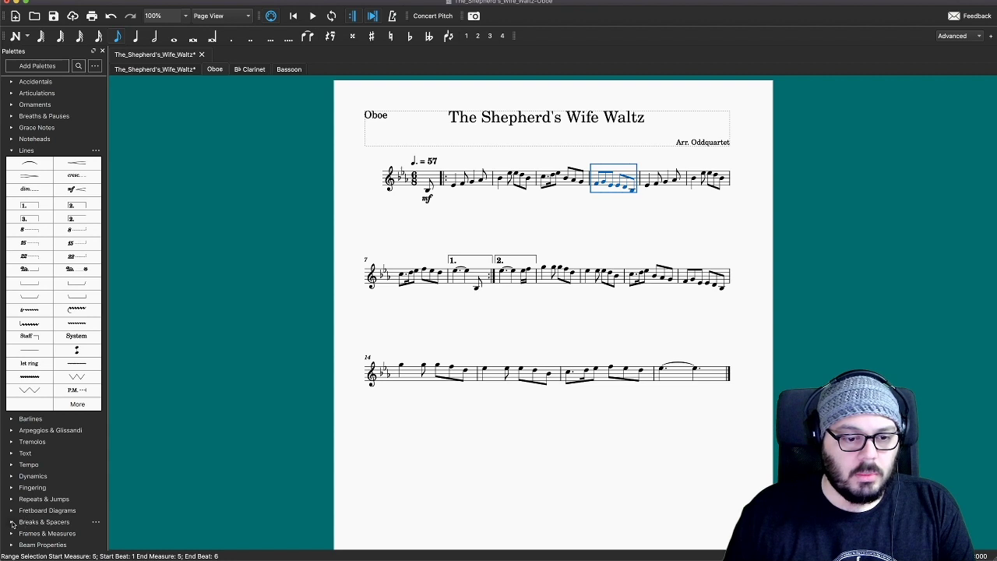
click(10, 525)
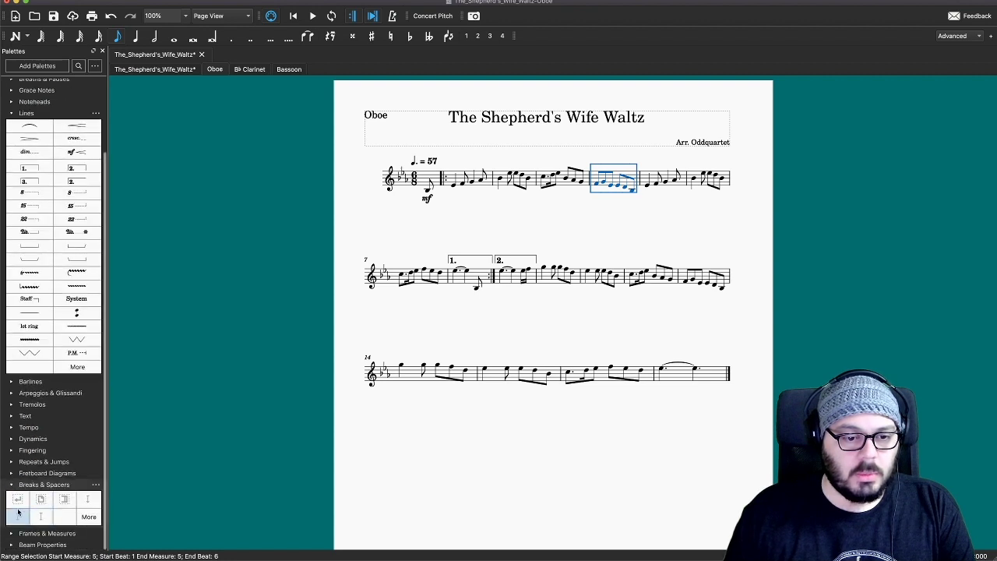
click(19, 502)
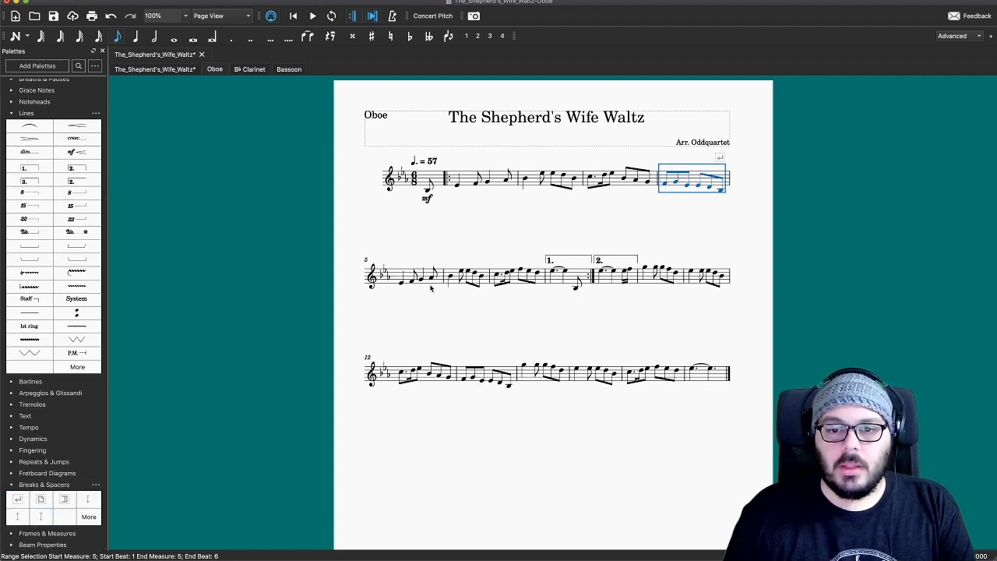
Step: Add system breaks to the Oboe part after the second-ending measure and after measure 13
click(606, 280)
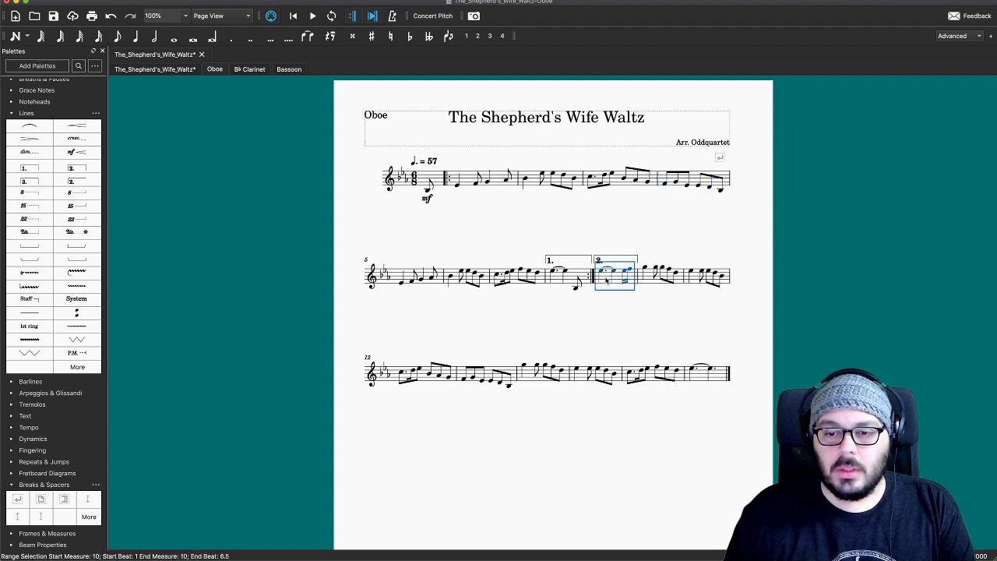
click(17, 499)
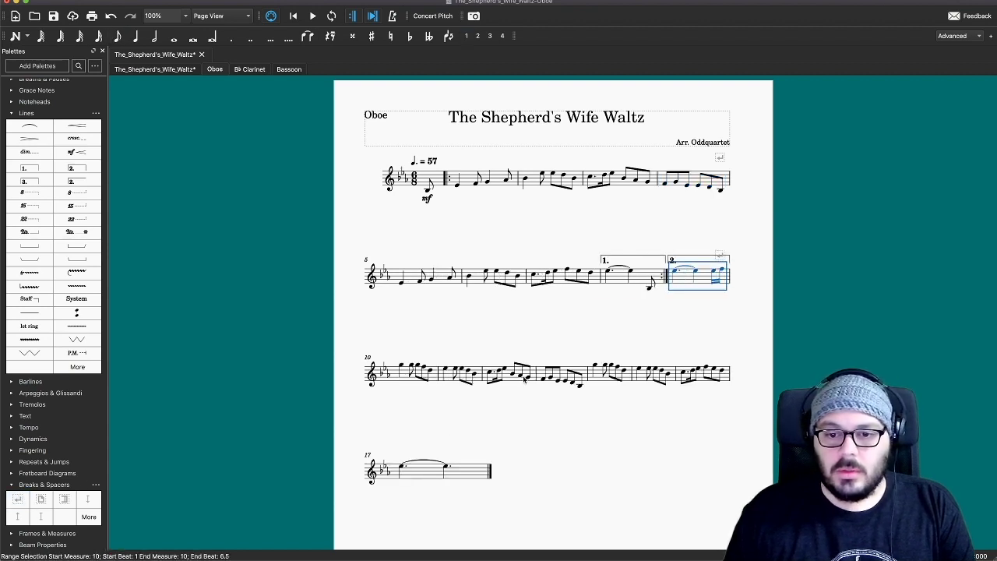
click(582, 373)
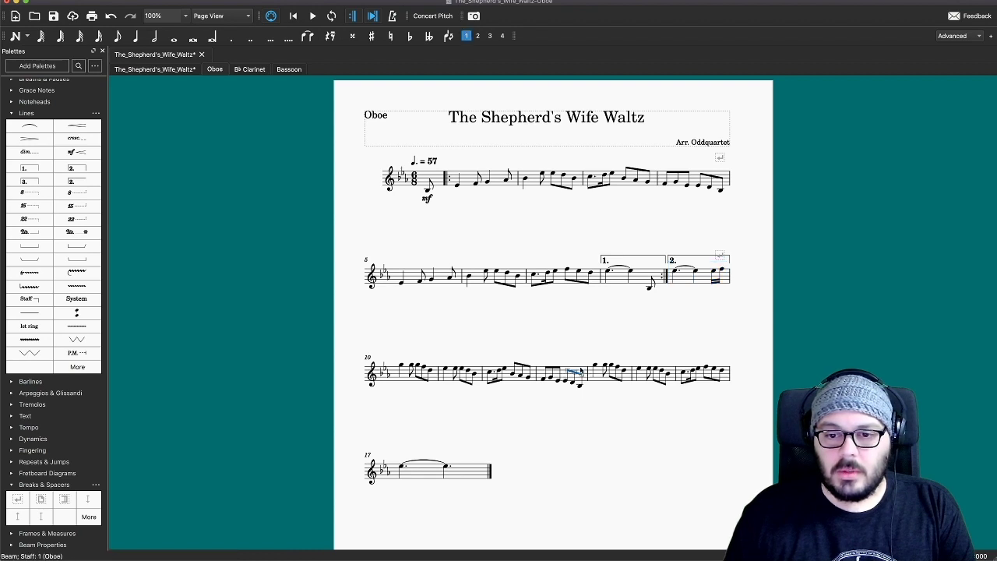
click(540, 379)
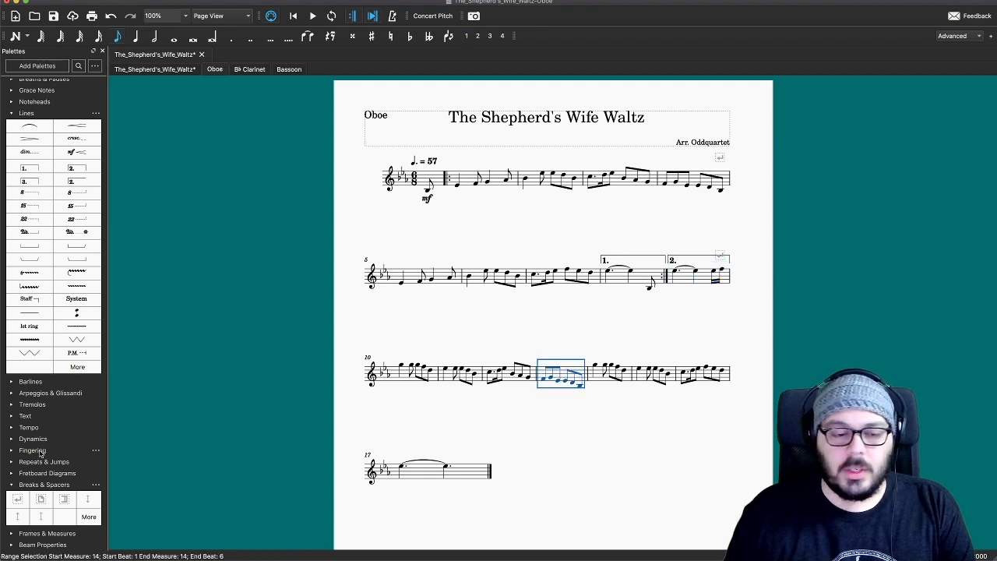
click(17, 499)
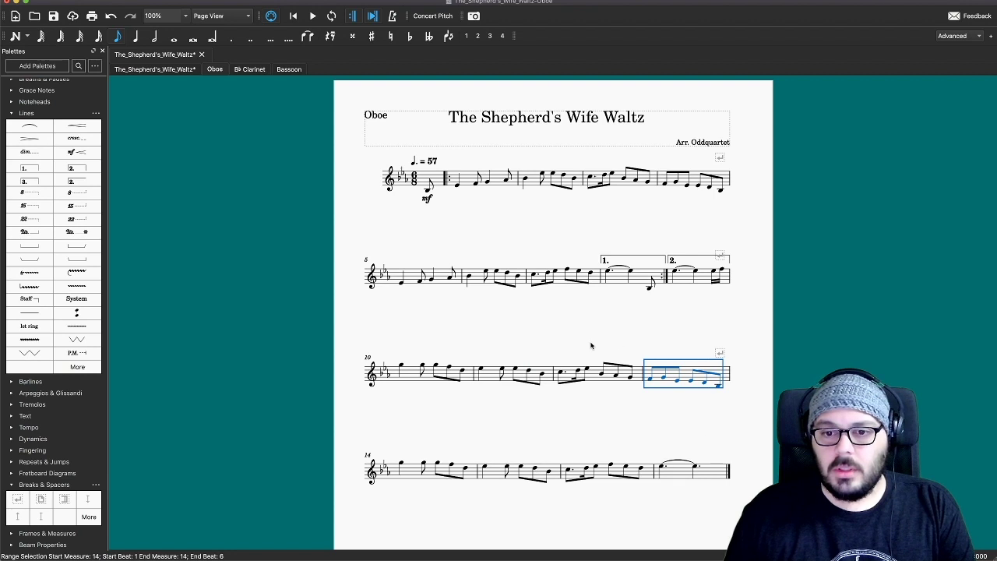
key(Escape)
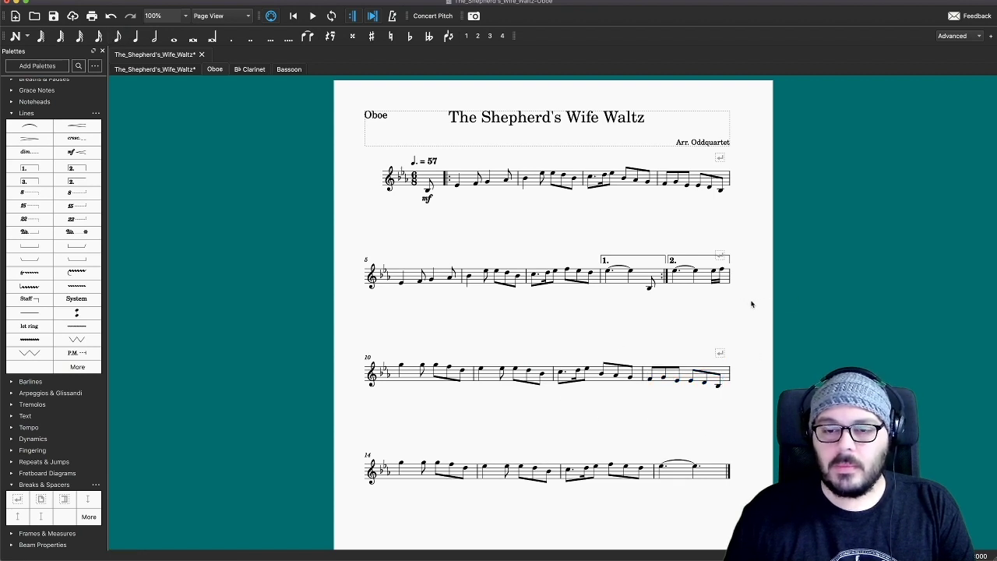
Step: In the Oboe part, add a slur over the last three eighth notes of measure 2
click(176, 70)
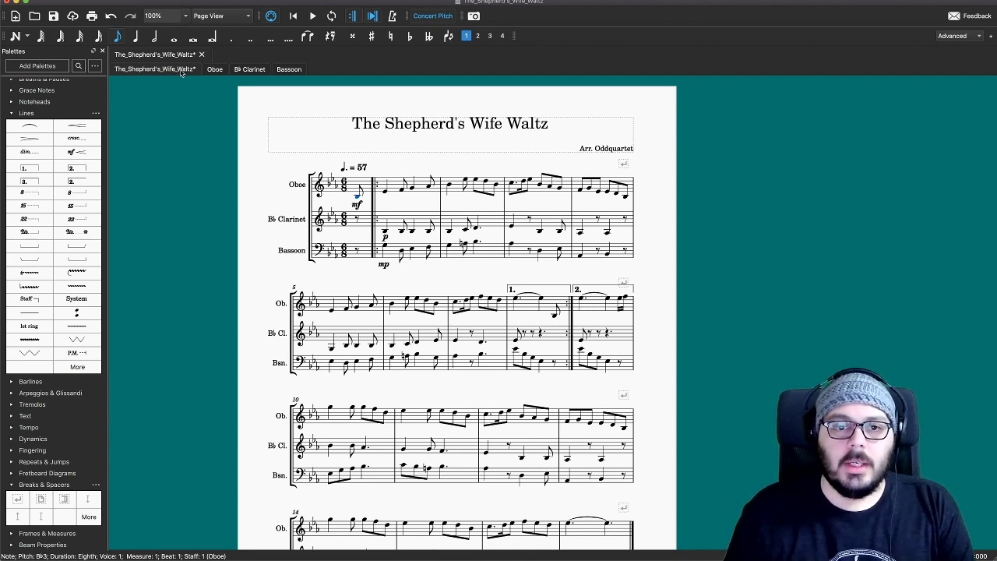
click(215, 69)
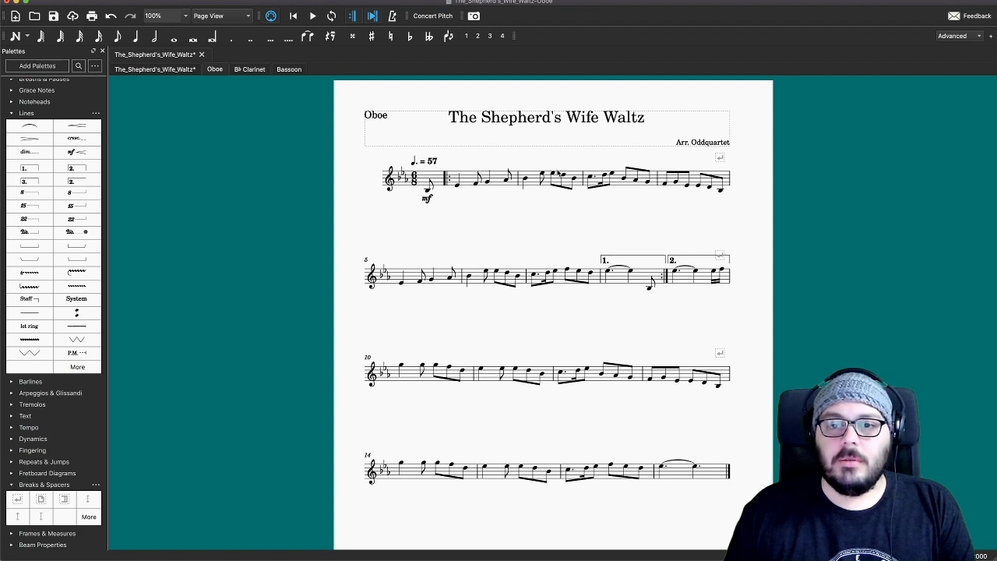
click(553, 174)
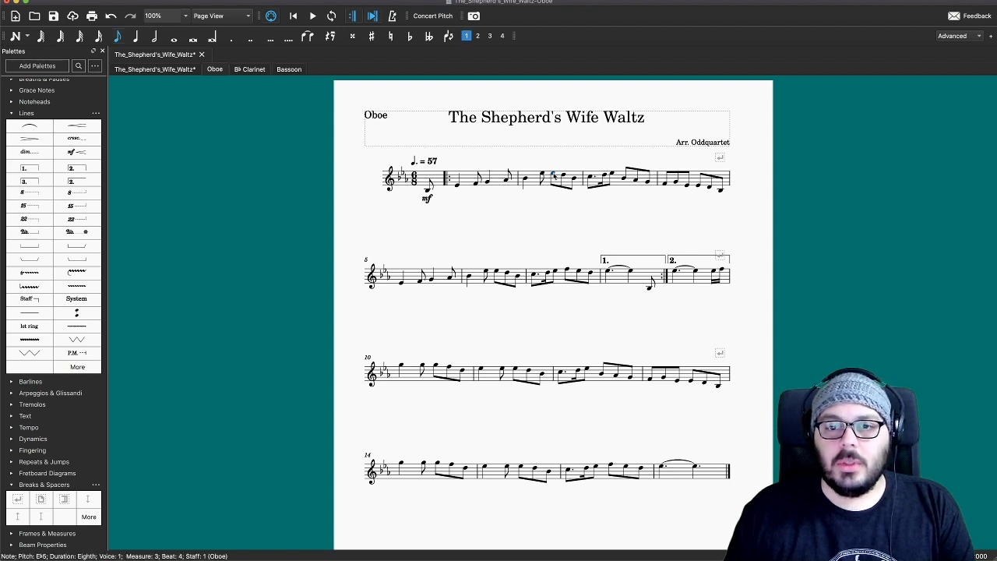
shift+click(574, 180)
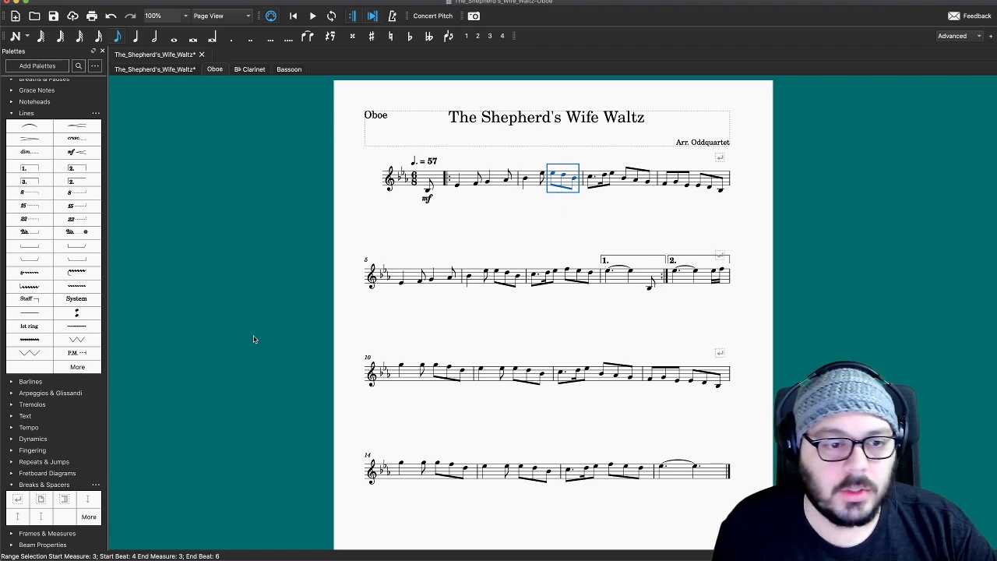
click(35, 128)
click(614, 223)
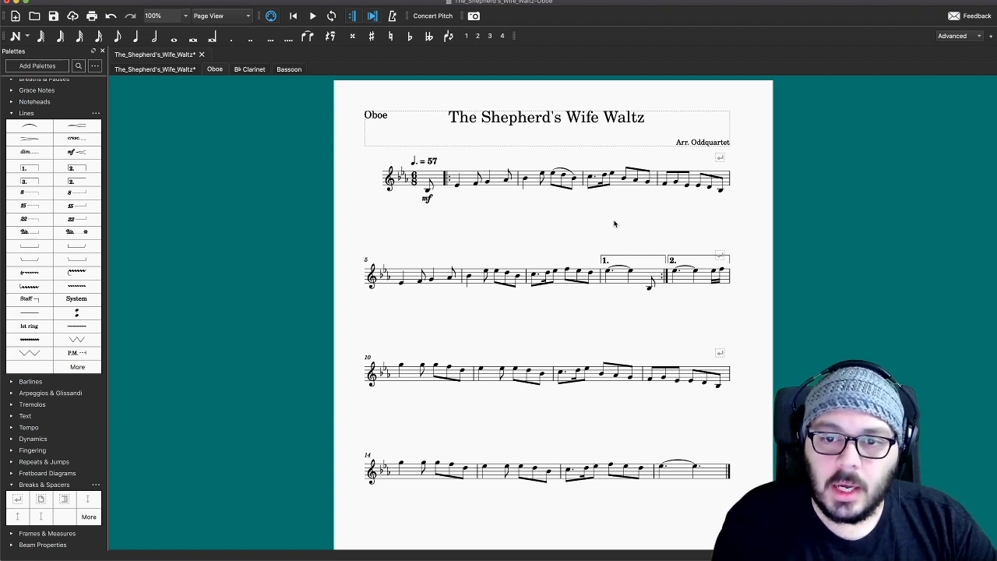
Step: Slur the last three eighth notes of measure 3 and all six eighth notes of measure 4 in the Oboe part
click(624, 179)
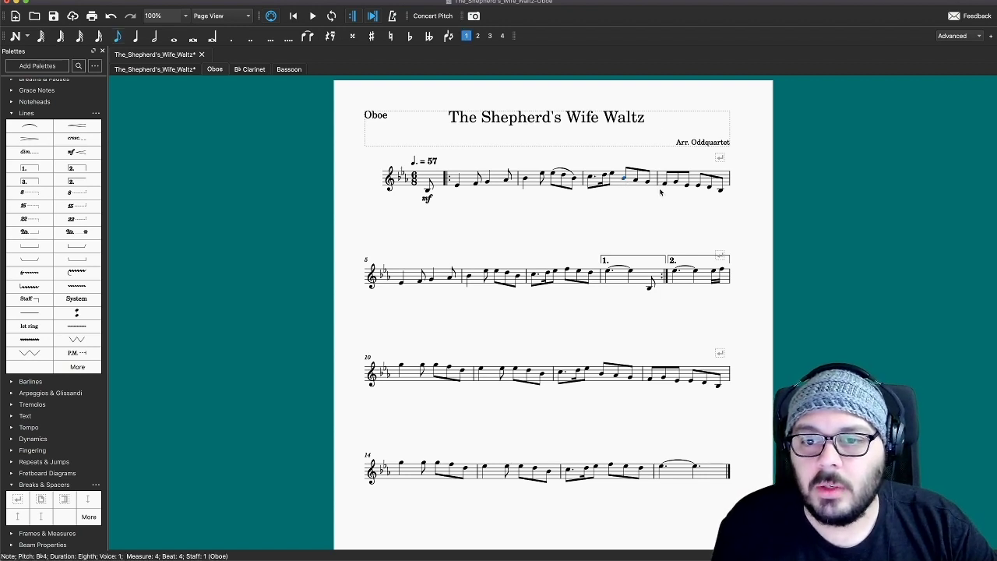
shift+click(649, 185)
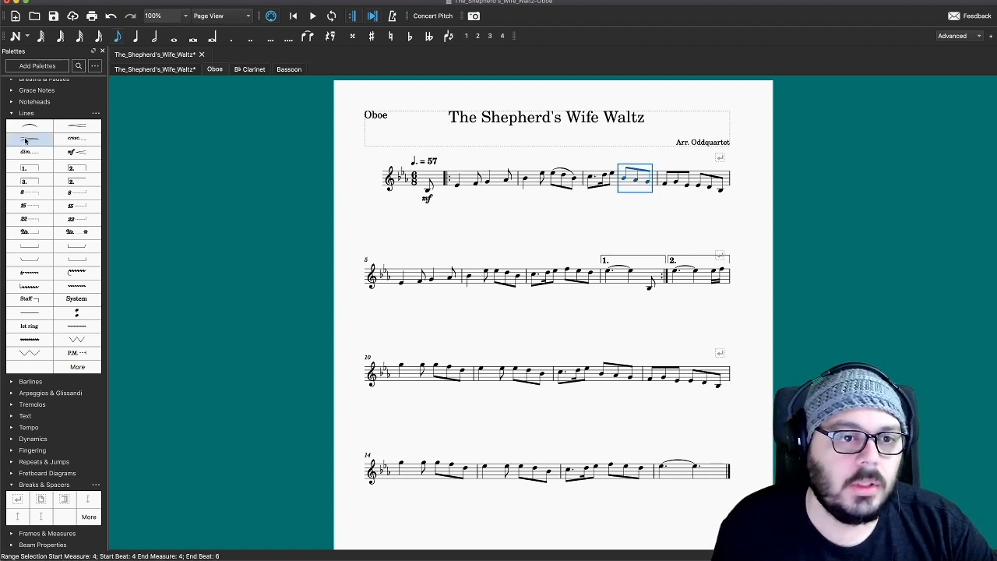
click(28, 131)
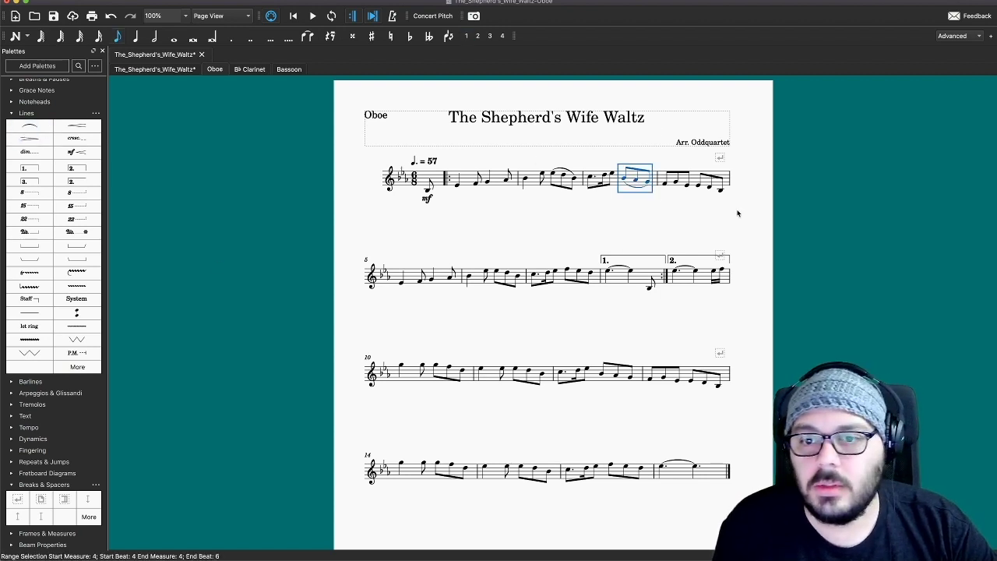
click(665, 185)
shift+click(721, 192)
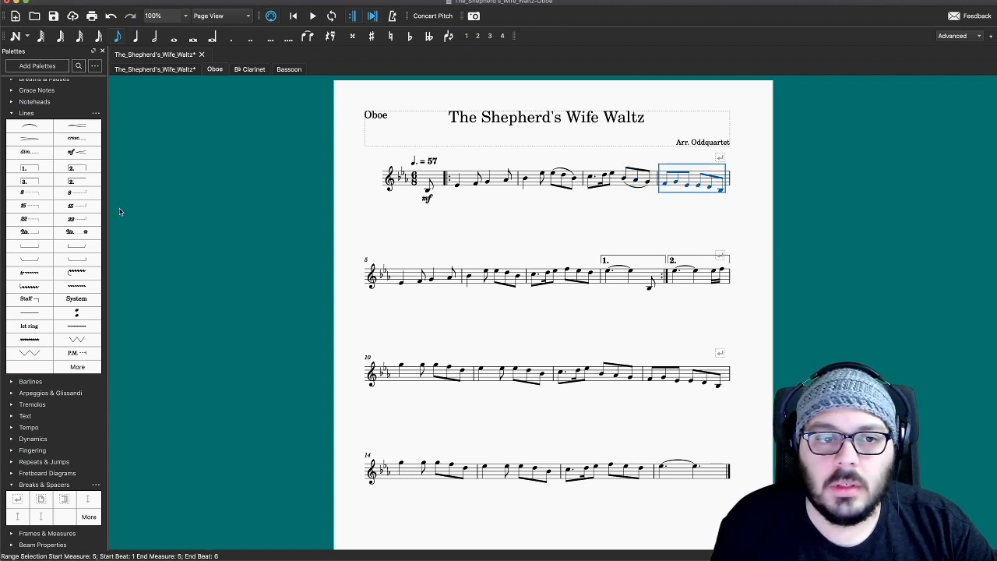
click(29, 126)
click(674, 226)
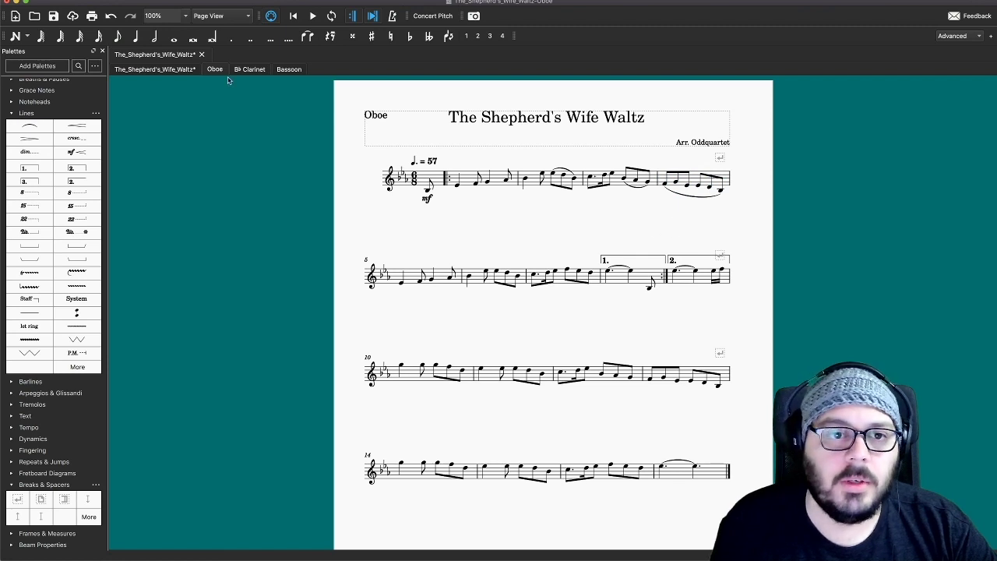
Step: Compare the slurs in the full score with the Oboe part, ending in the Oboe part
click(167, 71)
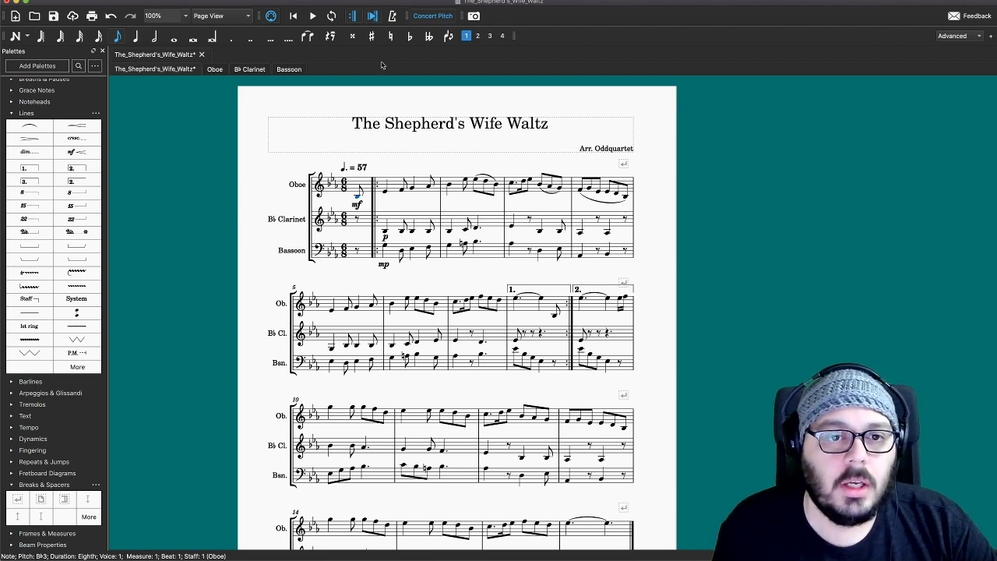
click(213, 70)
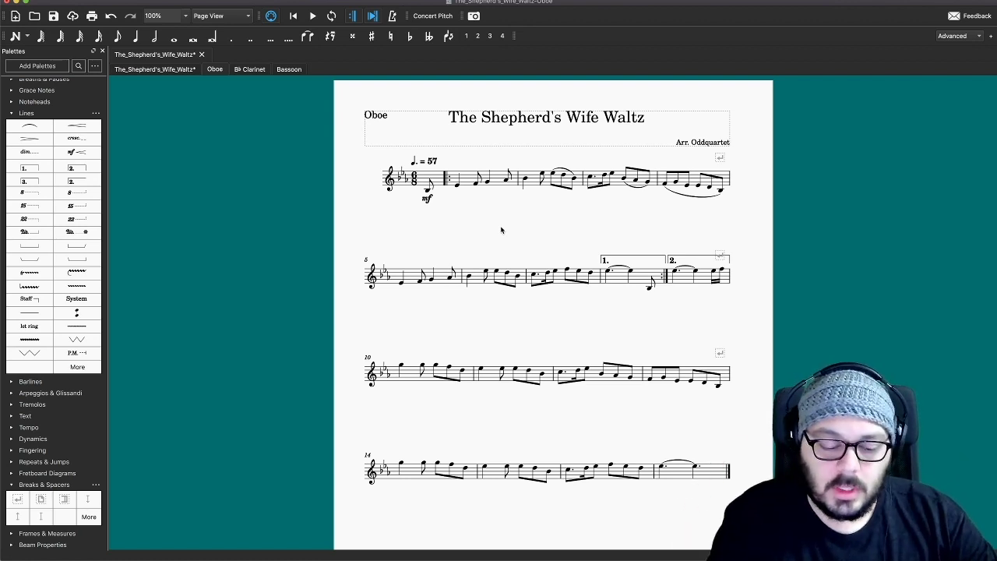
click(175, 70)
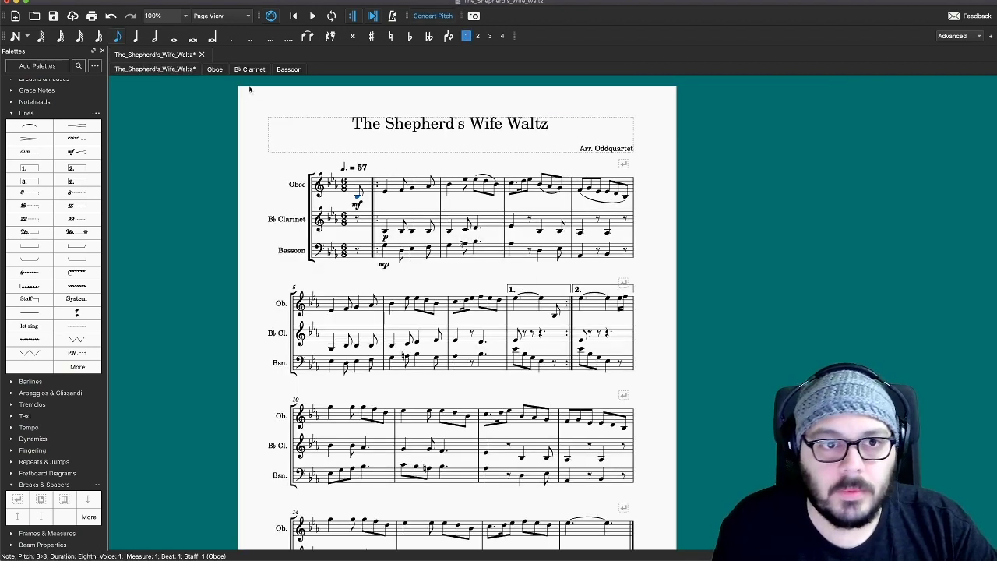
click(216, 70)
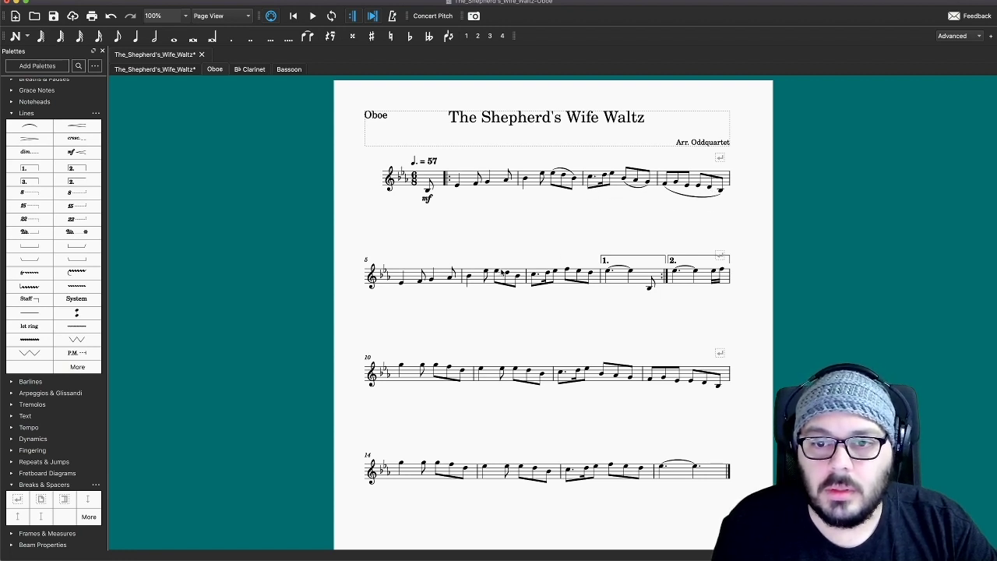
Step: Add slurs over the last three eighth notes of measures 6 and 7 in the Oboe part
click(498, 272)
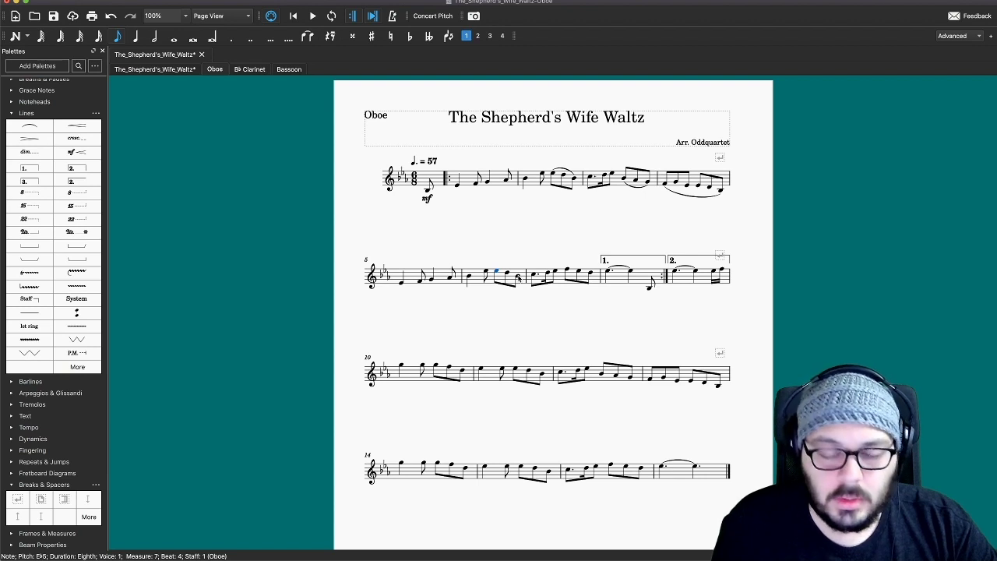
shift+click(519, 279)
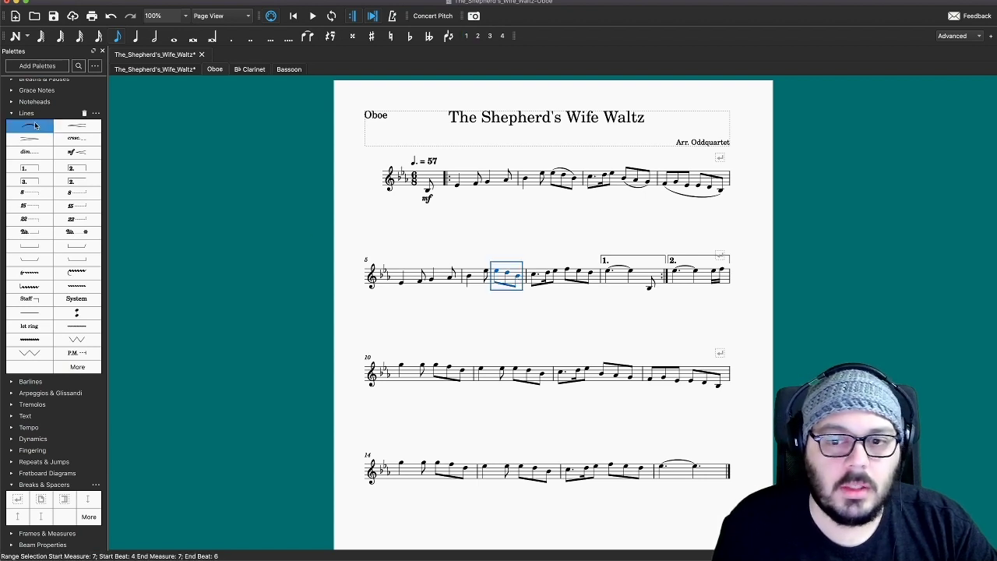
click(29, 126)
click(567, 272)
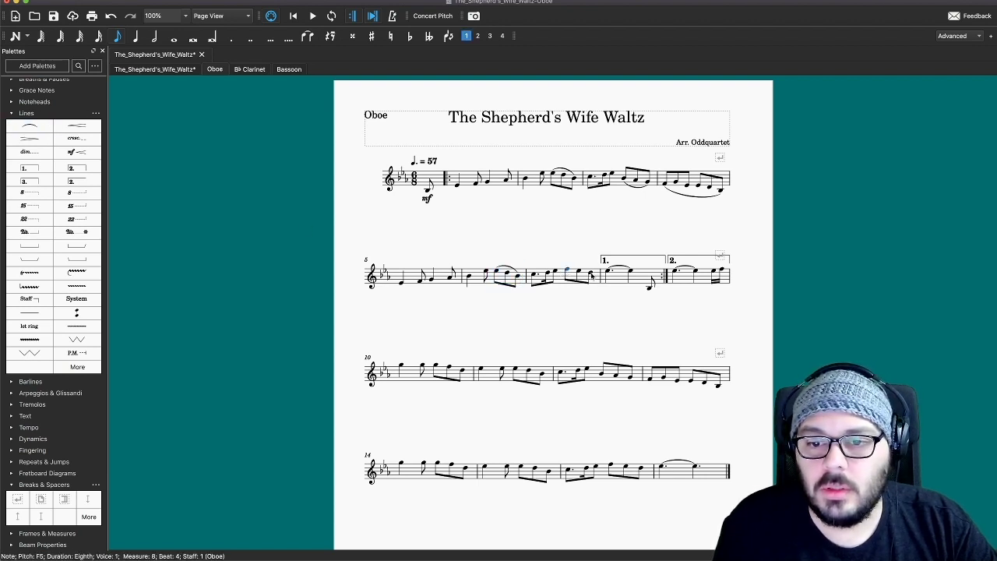
shift+click(591, 276)
click(37, 129)
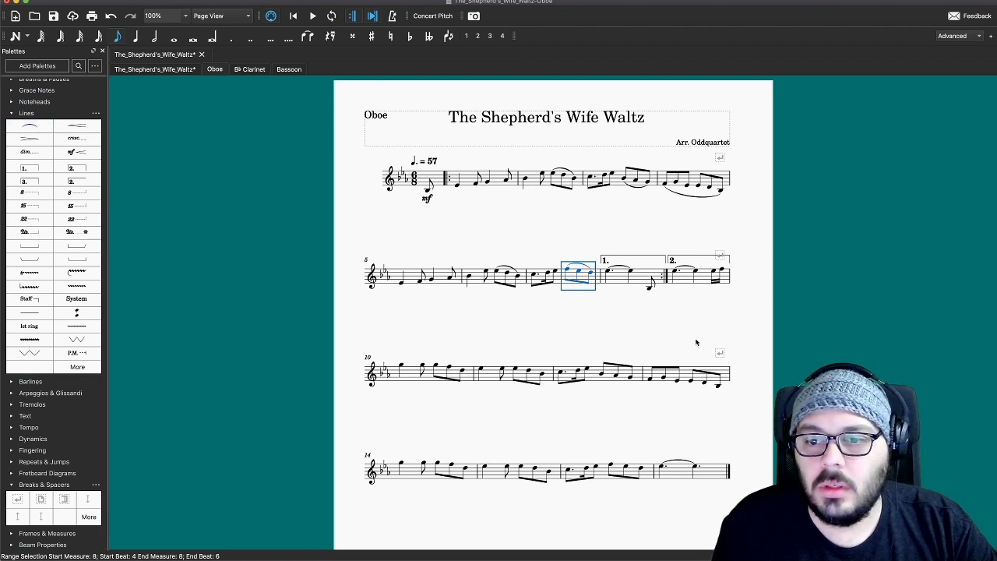
Step: Add slurs over the last three eighth notes of measures 10 and 11 in the Oboe part
click(436, 367)
shift+click(465, 373)
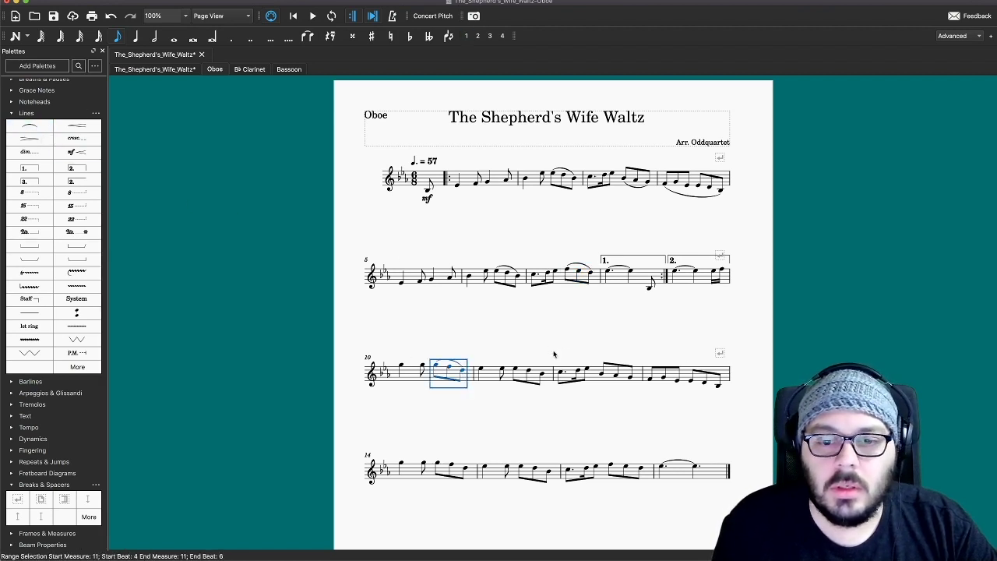
key(s)
click(514, 372)
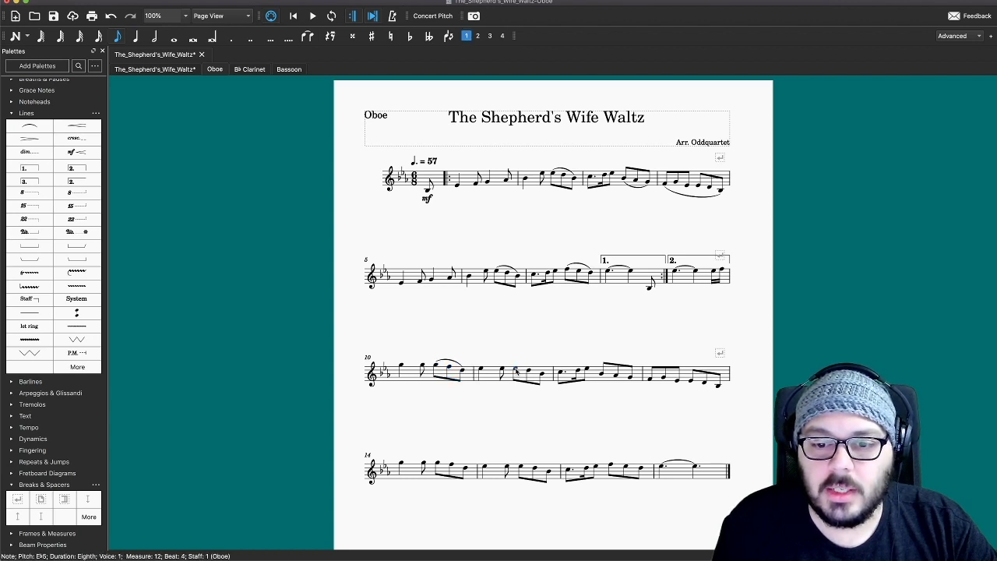
shift+click(548, 378)
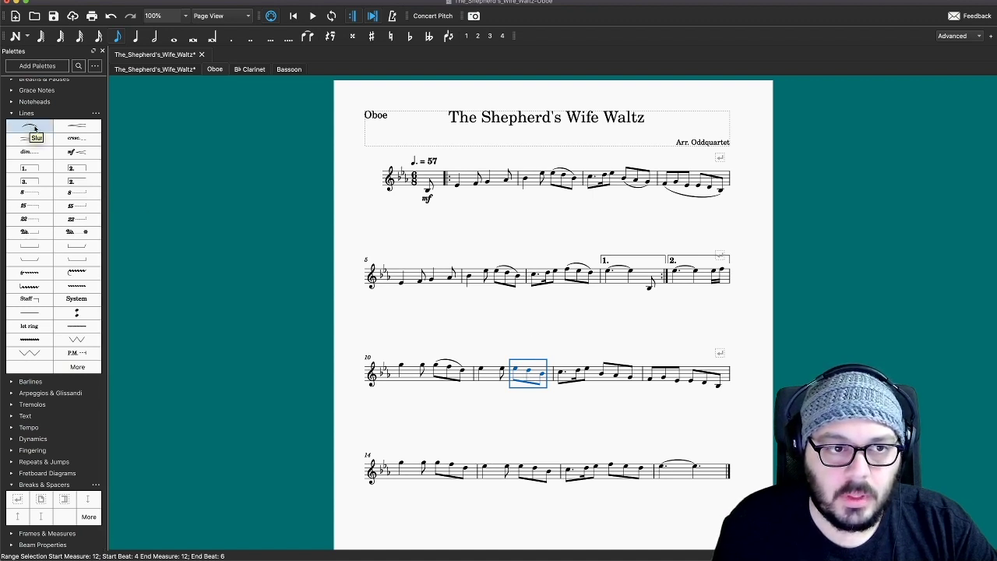
click(33, 130)
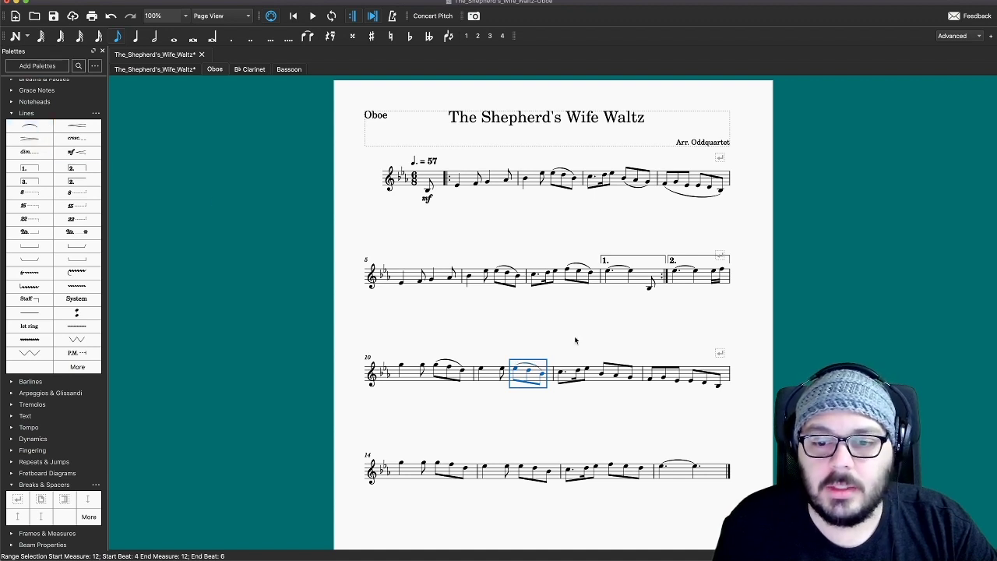
key(Escape)
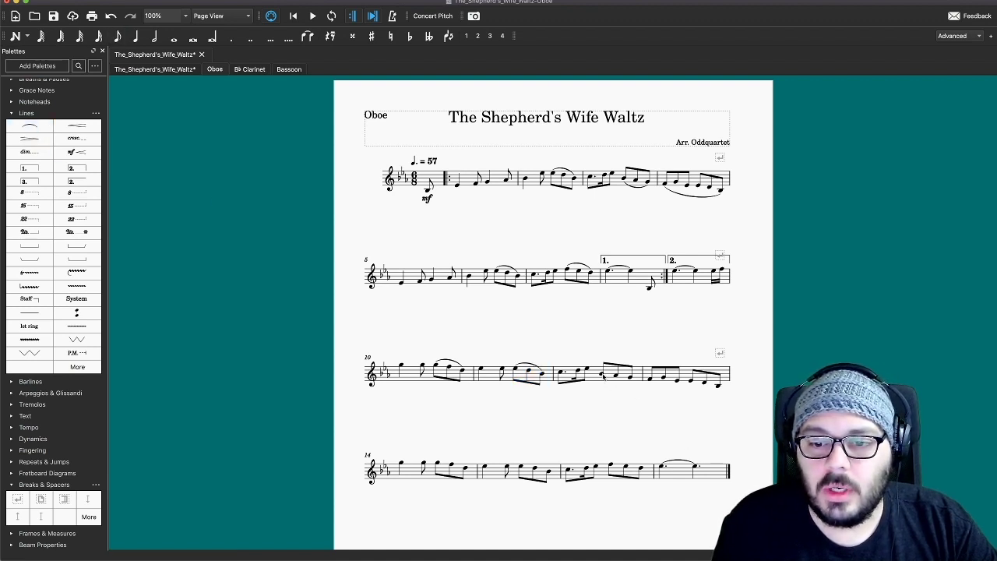
Step: Slur the last three eighth notes of measure 12 and all six eighth notes of measure 13 in the Oboe part
click(602, 374)
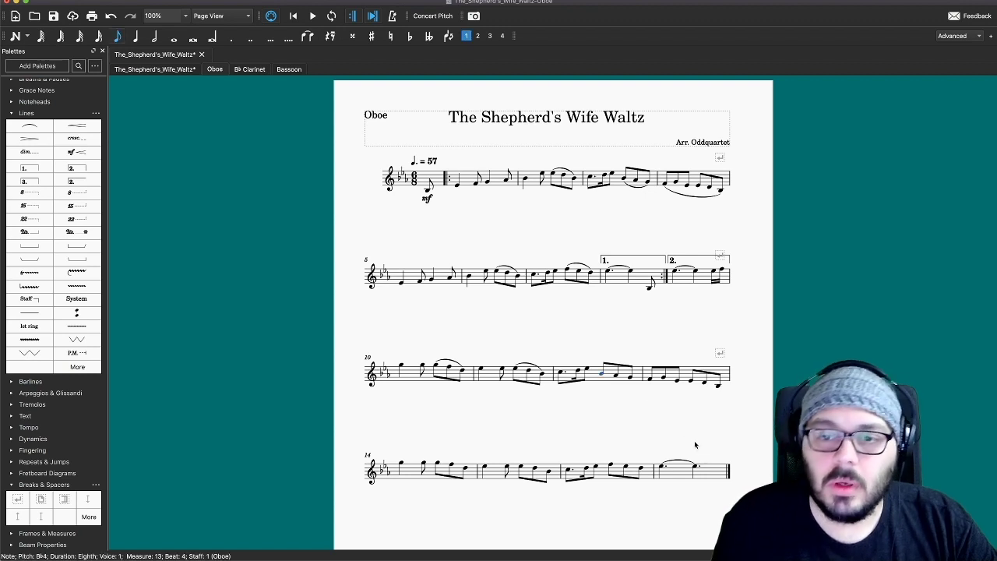
shift+click(631, 380)
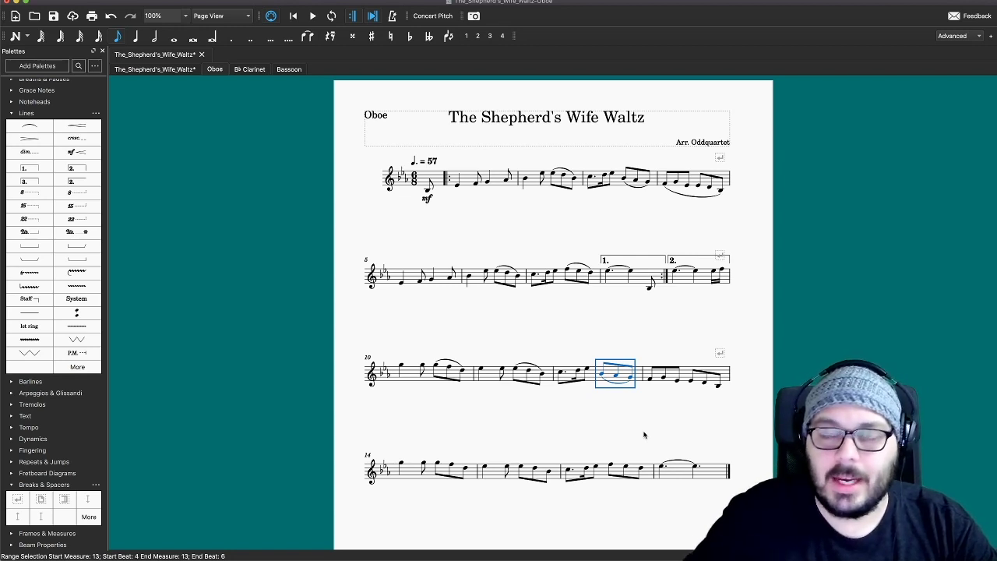
click(655, 375)
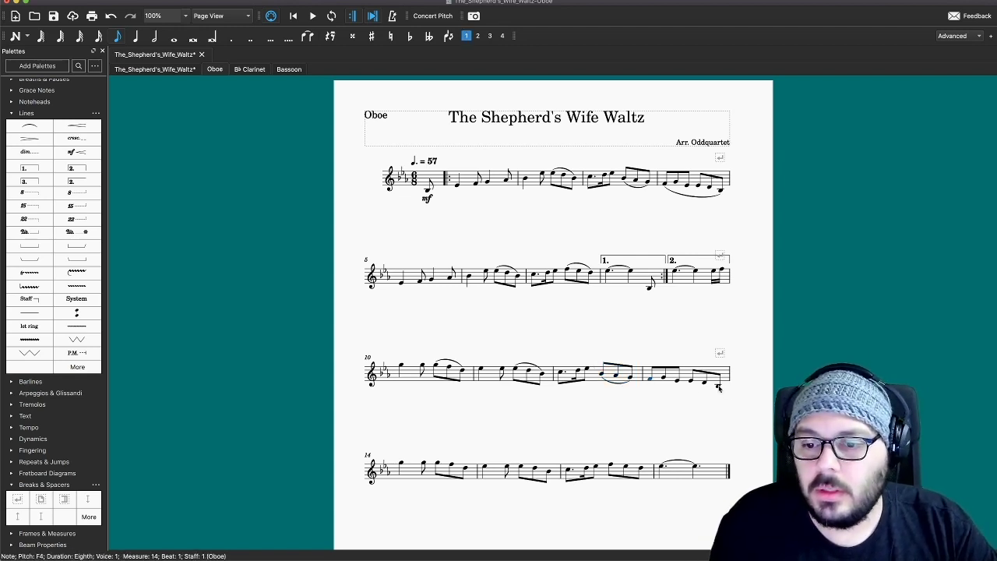
click(680, 367)
Step: Add slurs over the last three eighth notes of measures 14 and 15 and return to the start of the Oboe part
click(456, 469)
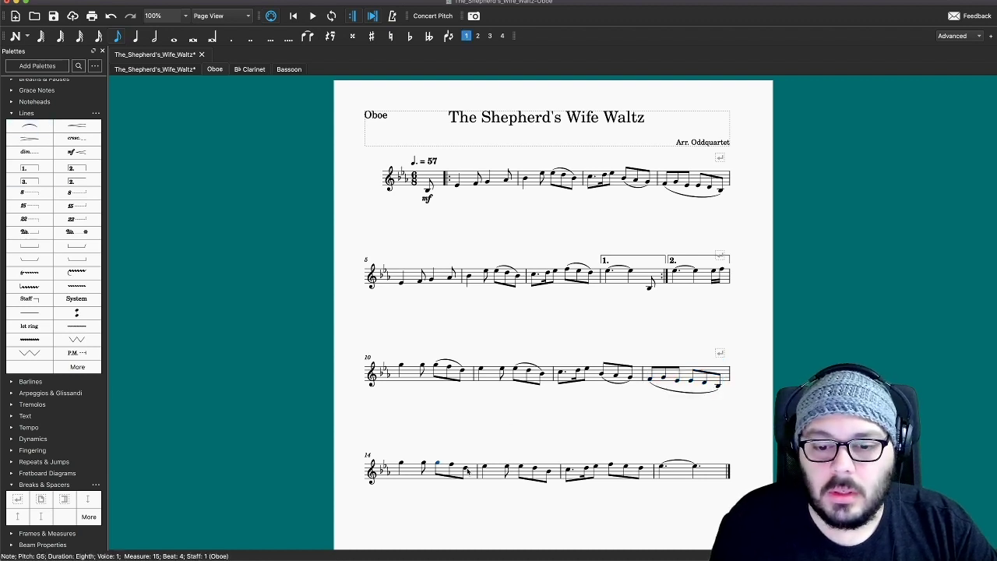
click(468, 471)
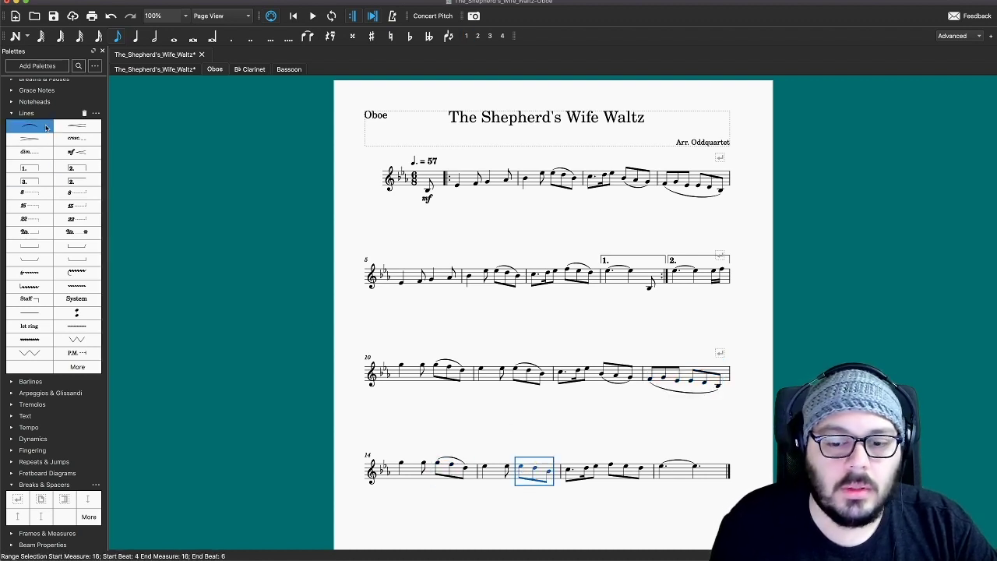
key(ctrl+Home)
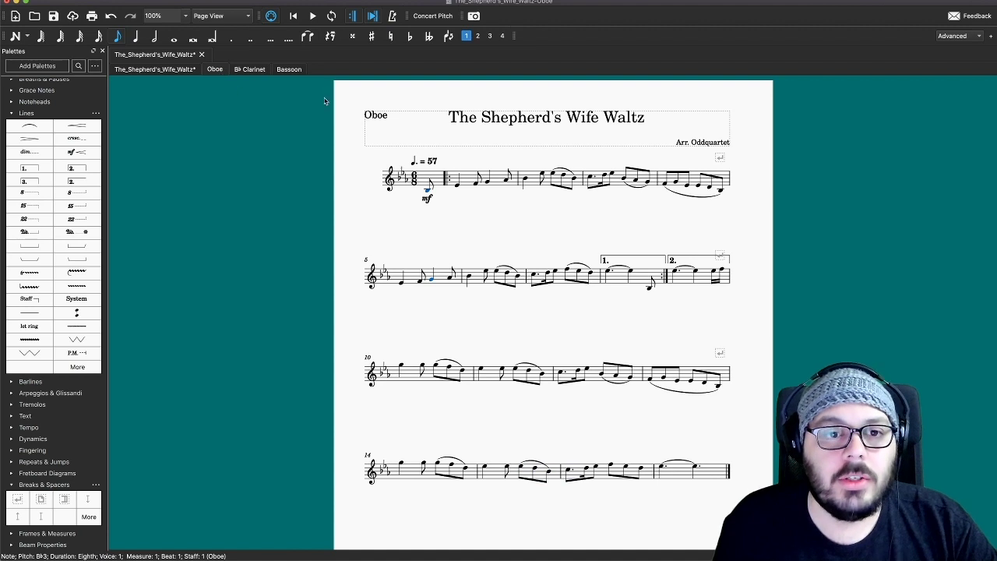
Step: Switch to the full score and save it
click(157, 70)
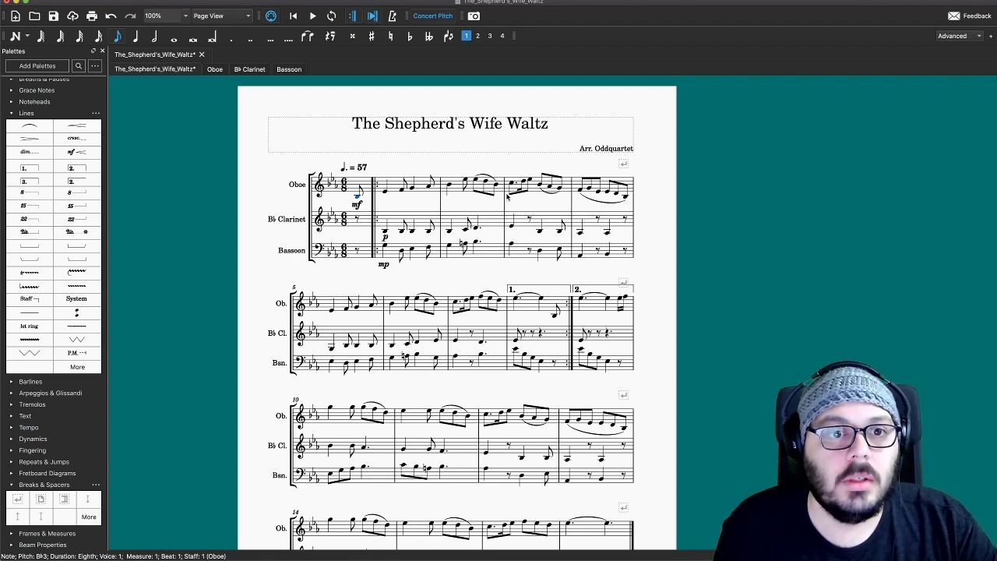
click(55, 17)
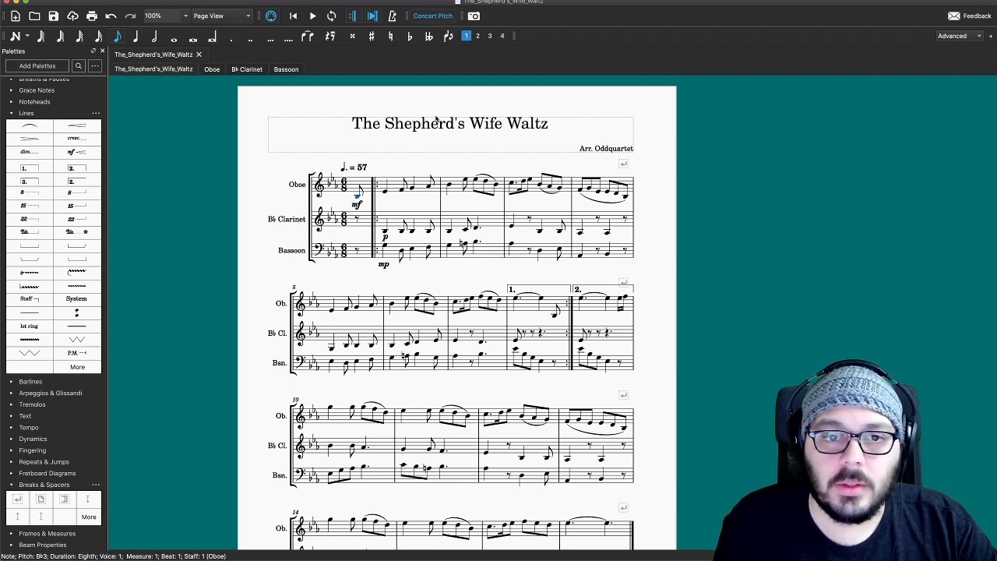
click(58, 0)
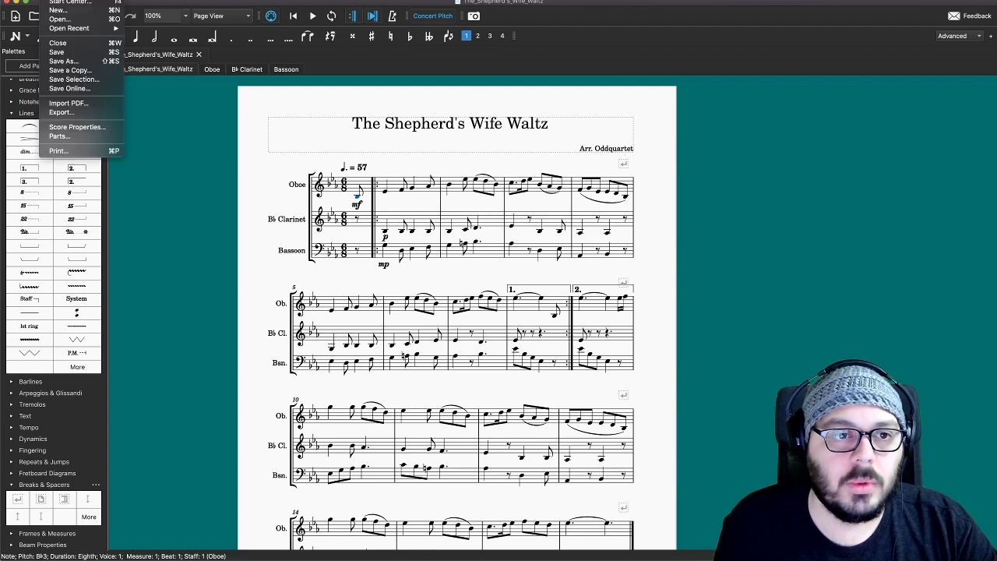
click(67, 66)
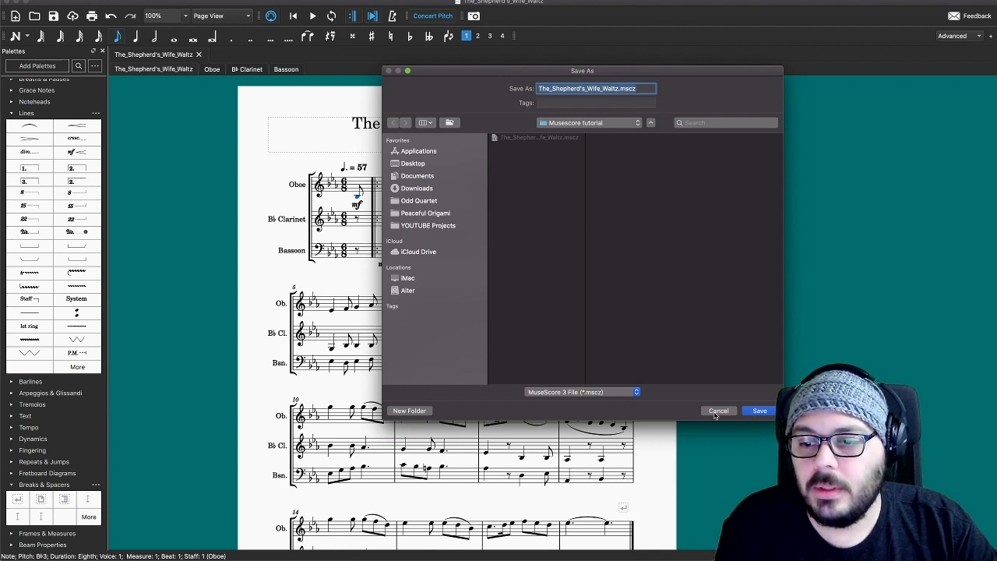
click(748, 413)
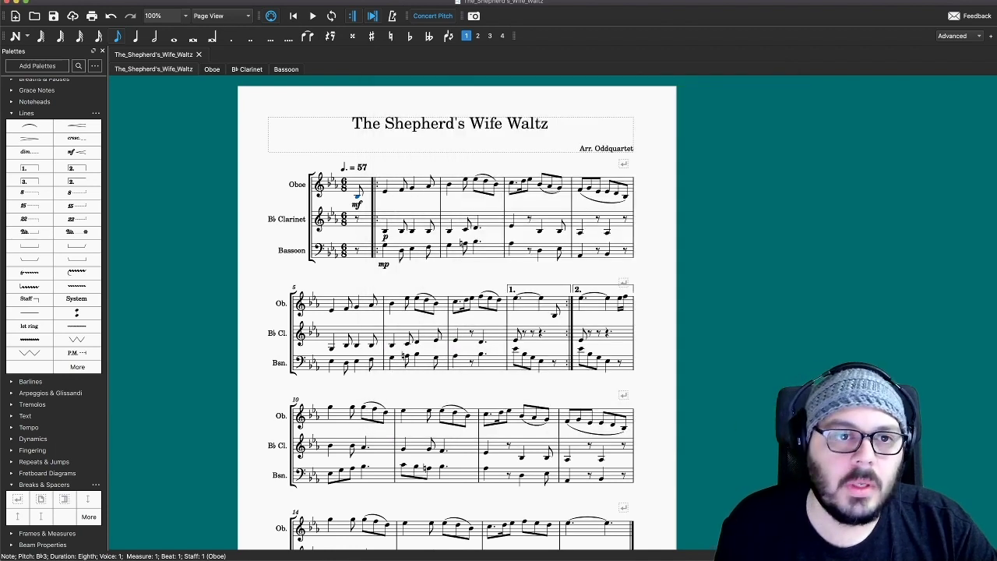
Step: Examine the file formats available for exporting the full score and leave without exporting
click(48, 1)
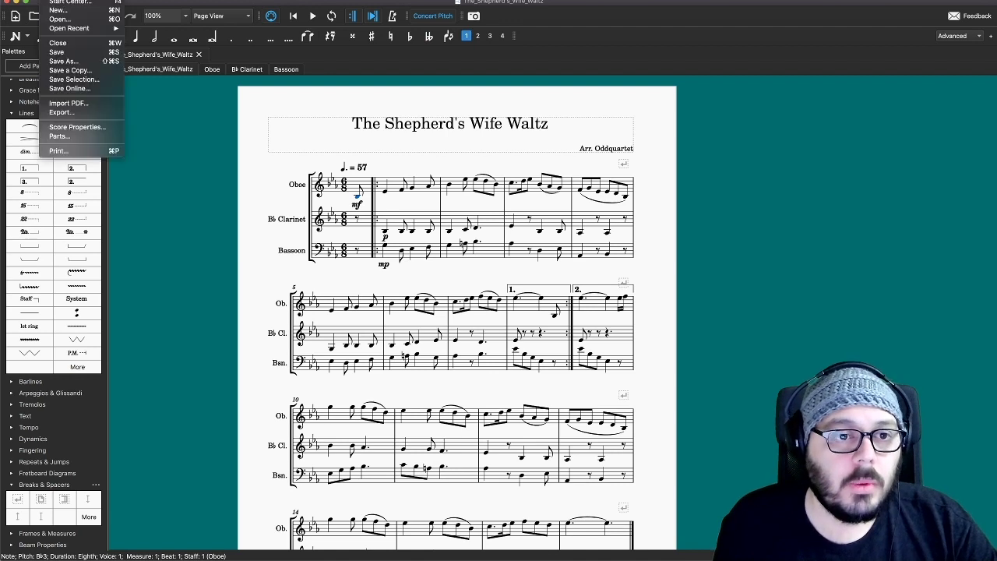
click(85, 115)
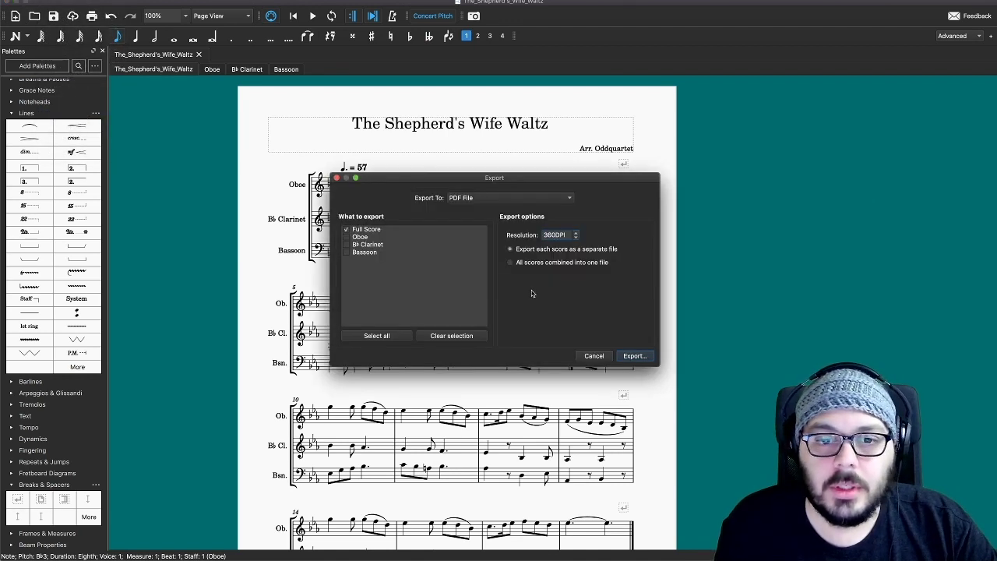
click(484, 200)
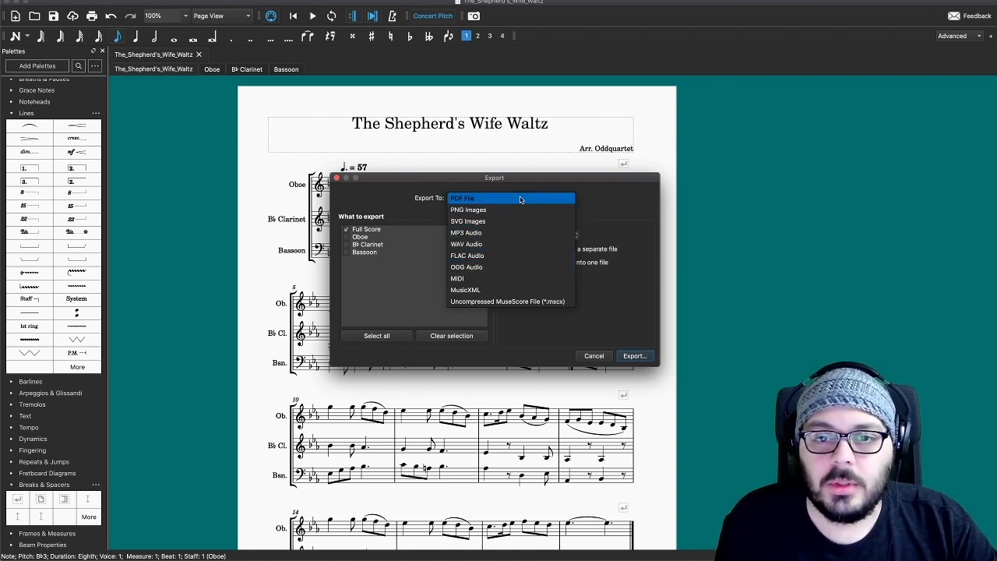
click(603, 360)
click(595, 356)
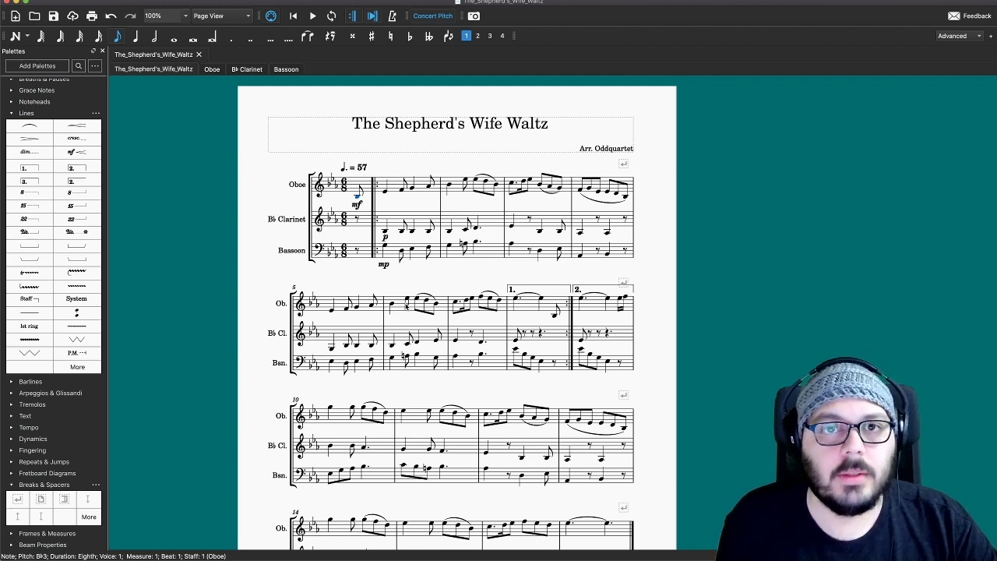
Step: Switch to musescore.com in the browser and upload the file The_Shepherd's_Wife_Waltz.mscz
key(super+Tab)
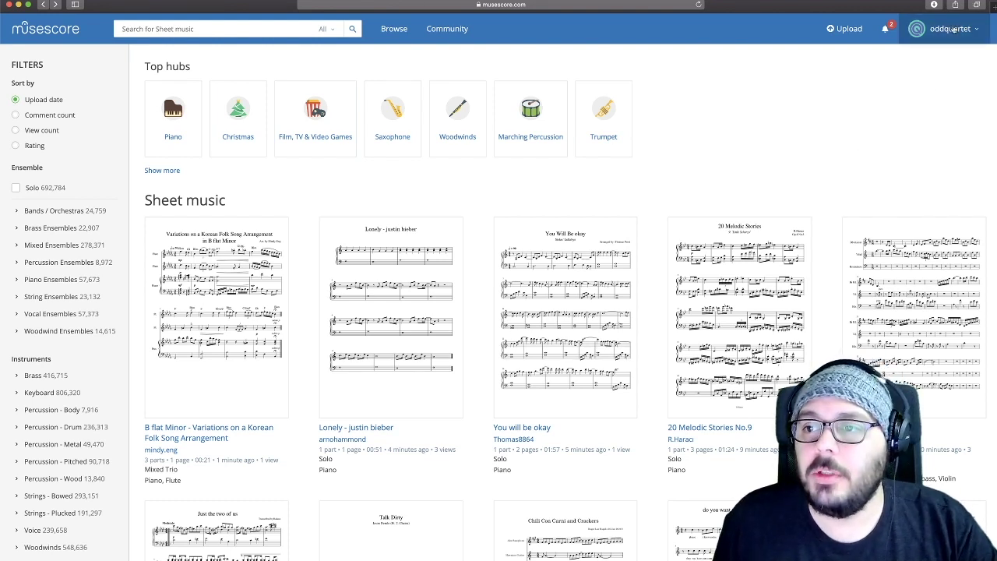
click(844, 32)
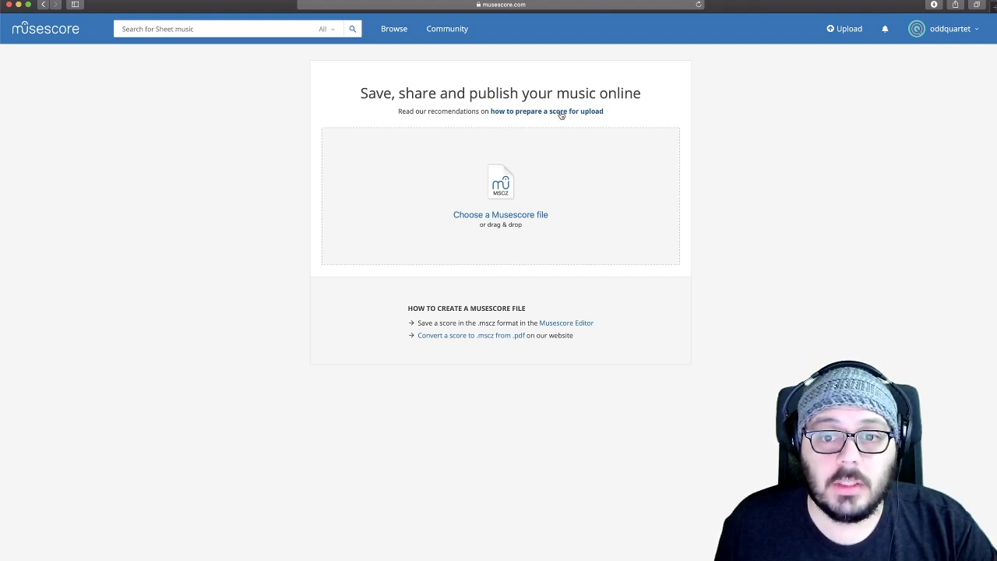
click(503, 190)
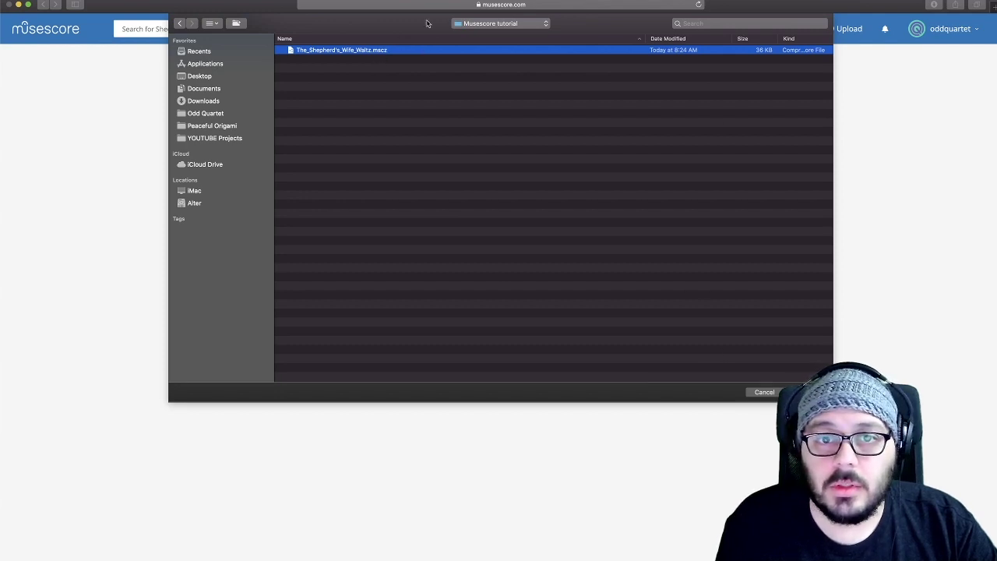
click(795, 391)
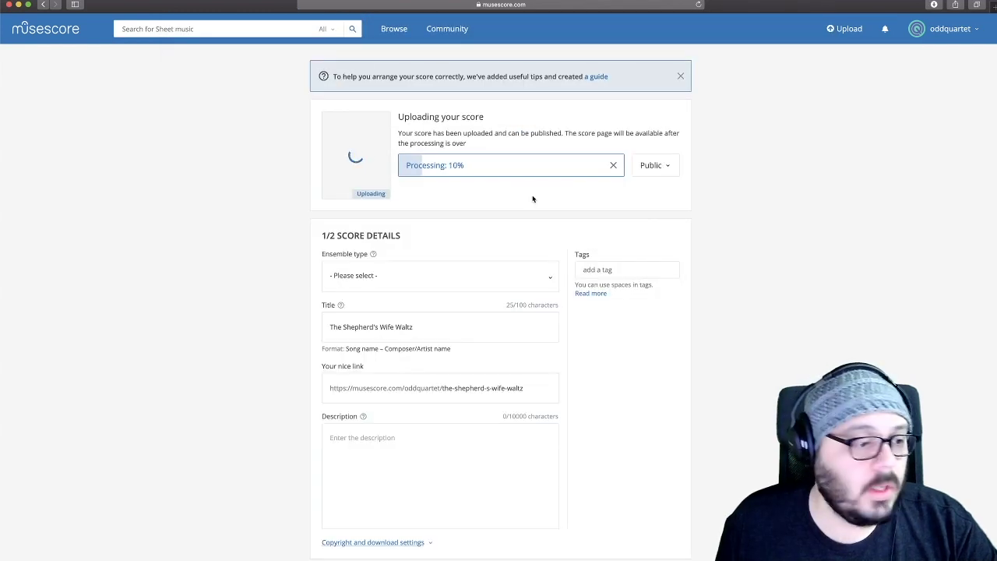
Step: Choose Public visibility for the uploaded score and set its ensemble type to Woodwind Trio
click(667, 167)
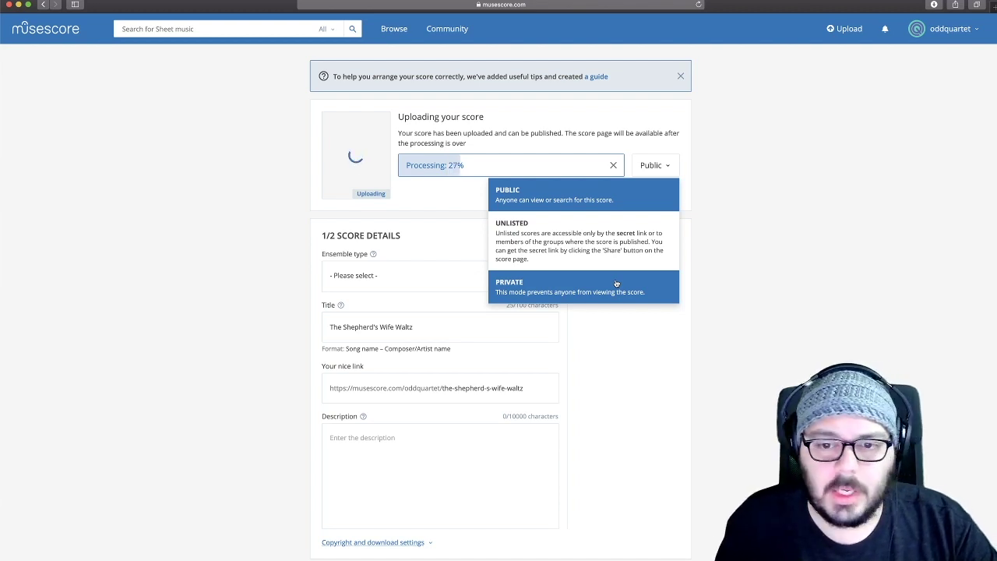
click(601, 195)
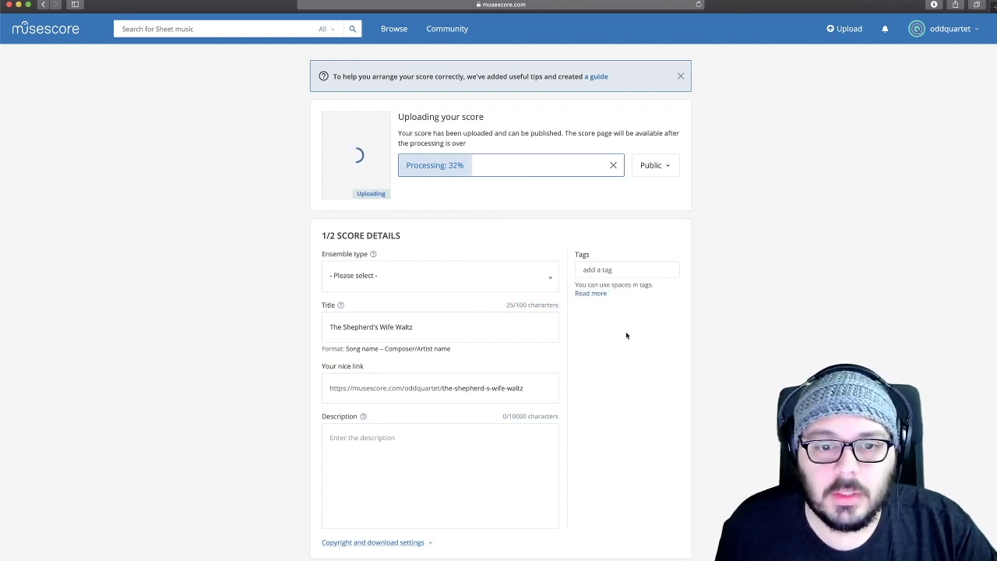
scroll(626, 331, down, 2)
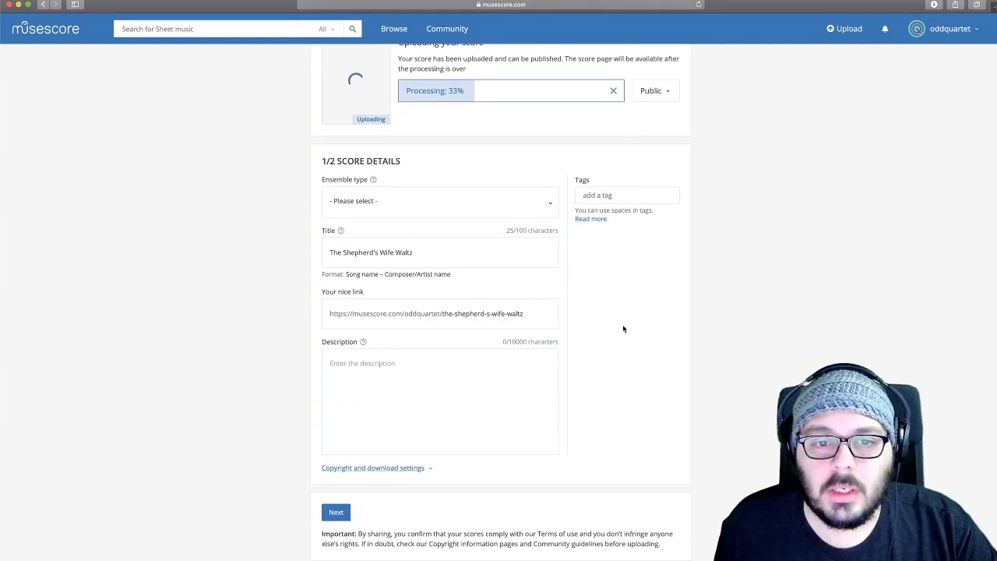
click(552, 205)
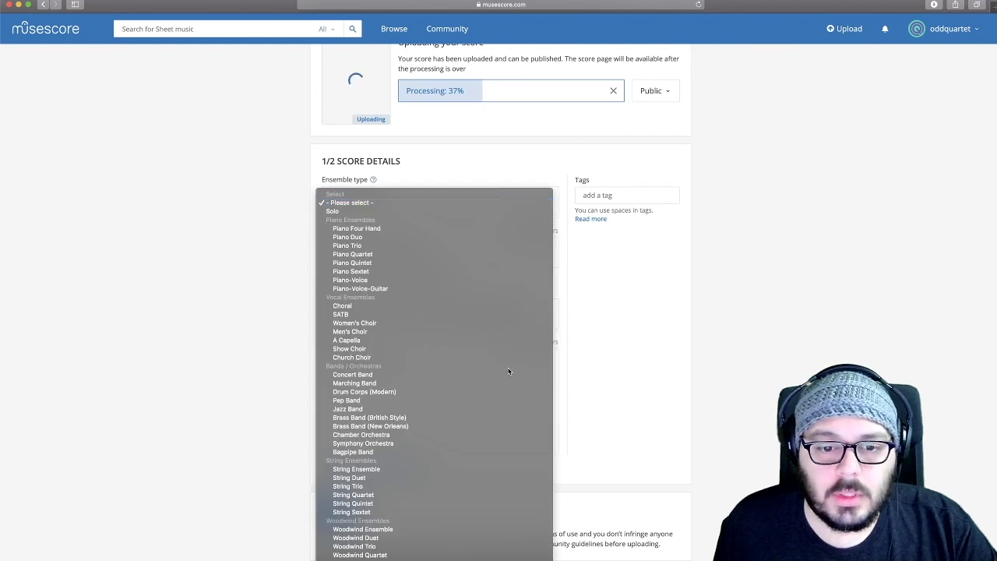
scroll(509, 371, down, 3)
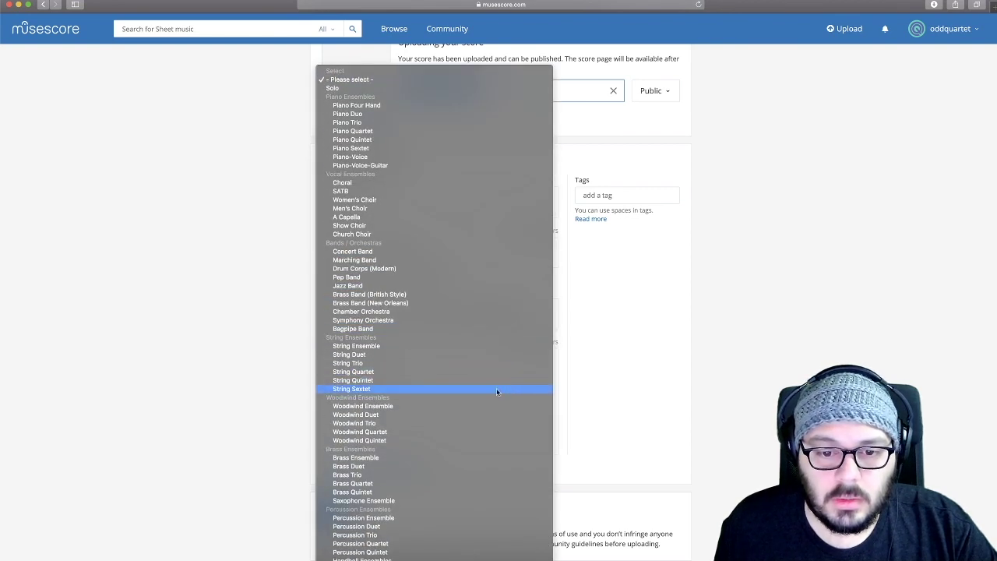
click(427, 425)
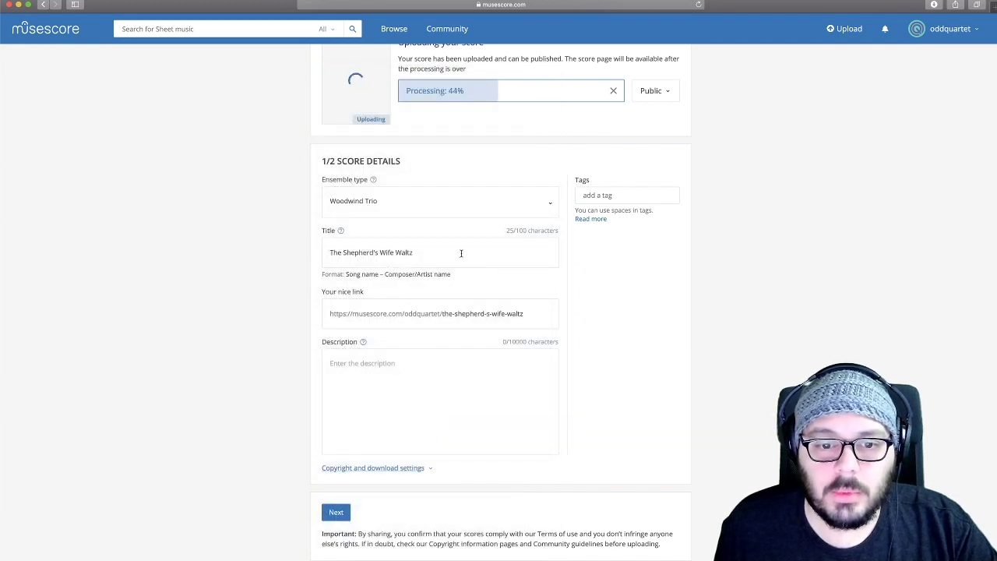
Step: Enter the description "A woodwind trio for oboe, clarinet, and bassoon." and continue to the second part of the upload form
click(436, 382)
text(A woodwind)
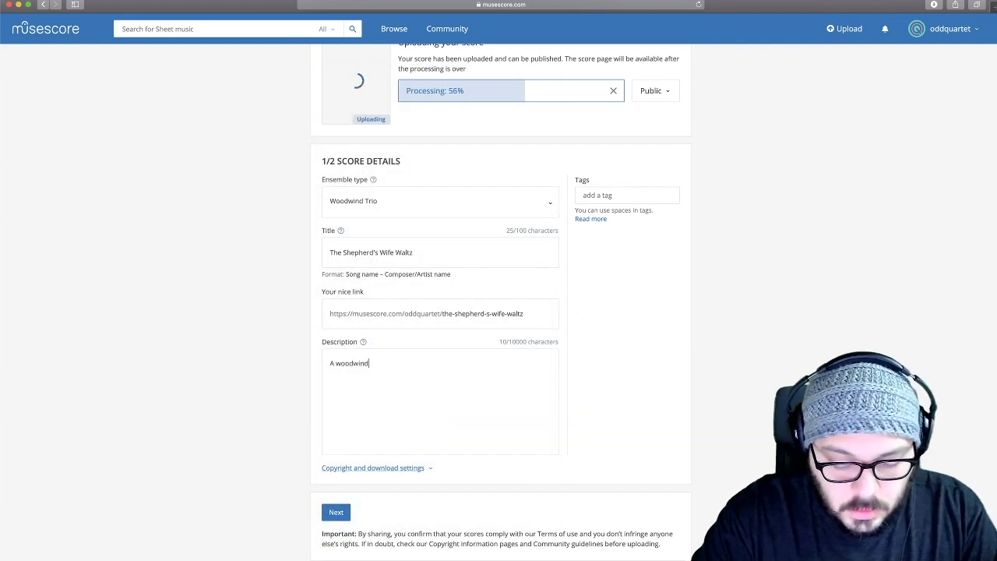
text( trio for oboe, cla)
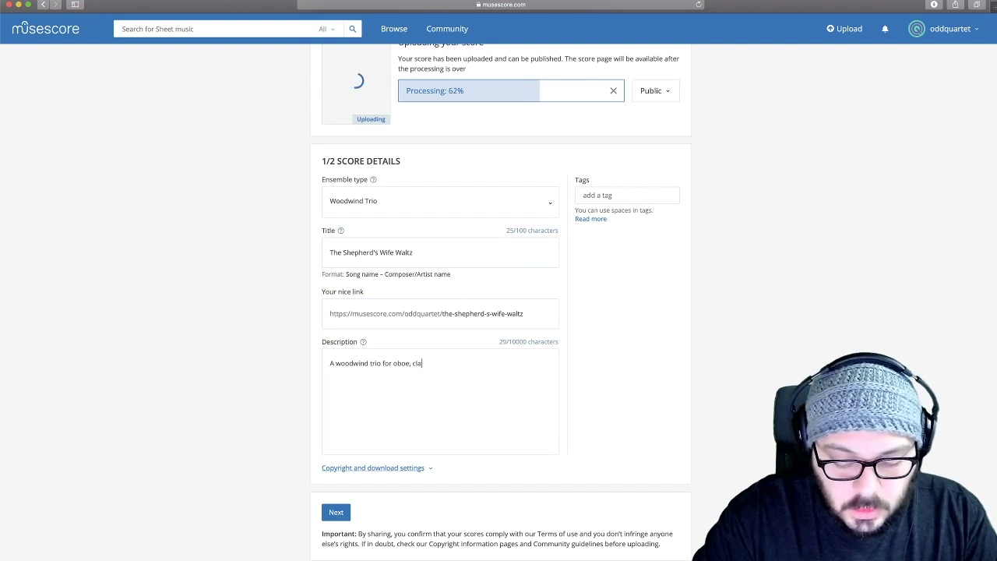
text(rinet, and bassoon)
text(.)
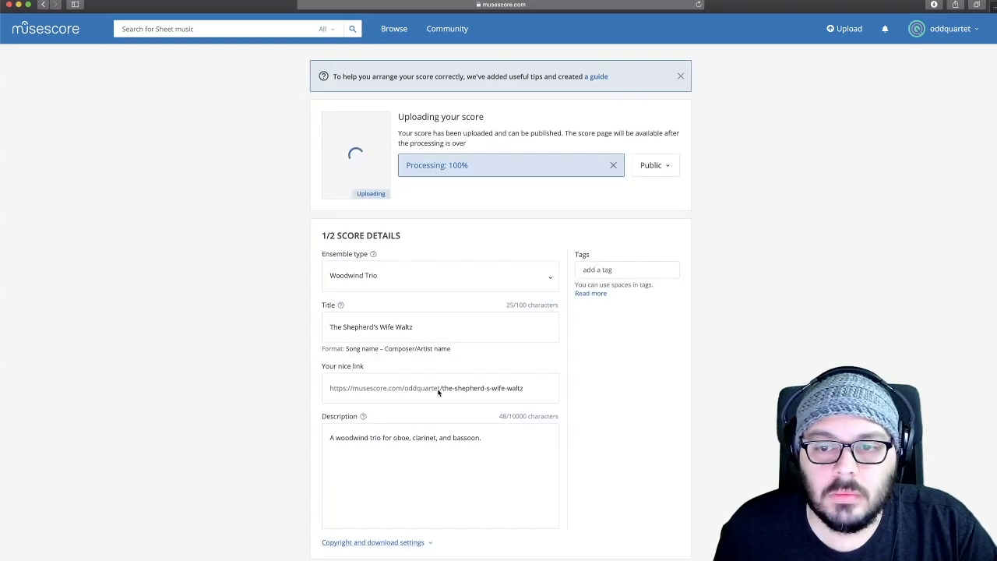
scroll(439, 390, down, 5)
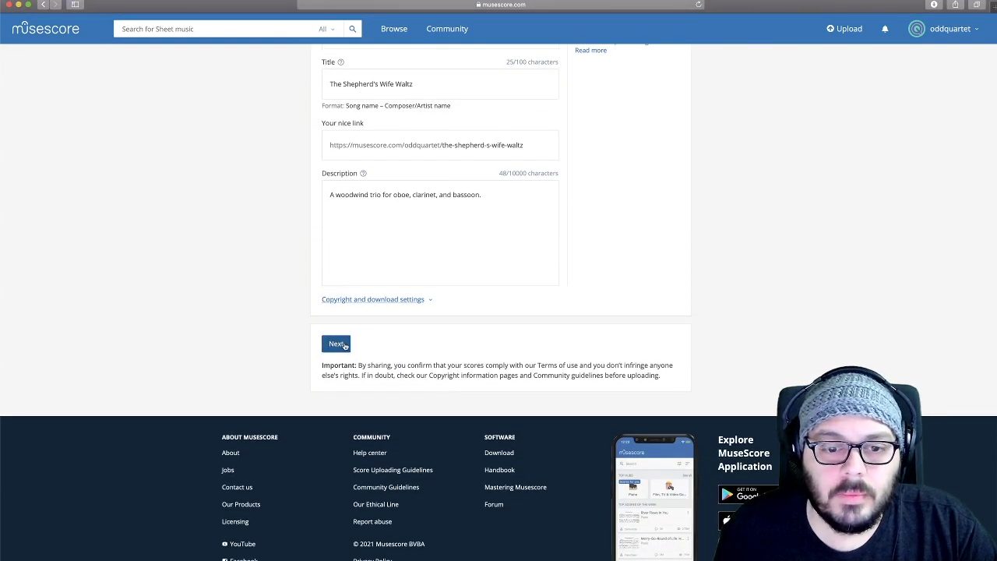
click(344, 347)
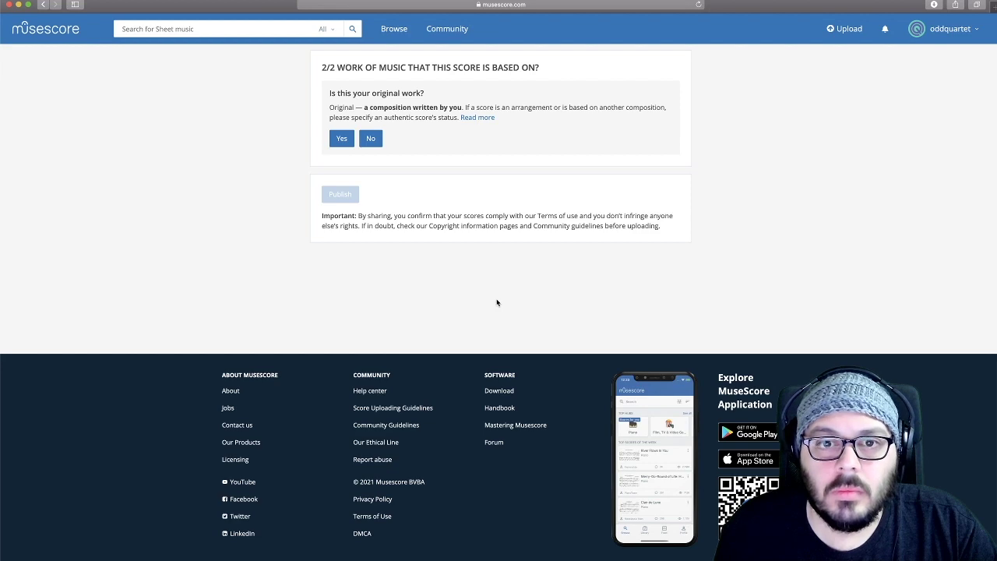
Step: Declare that the score is not an original work and search the compositions for "Shepherd's Wife"
scroll(496, 303, up, 5)
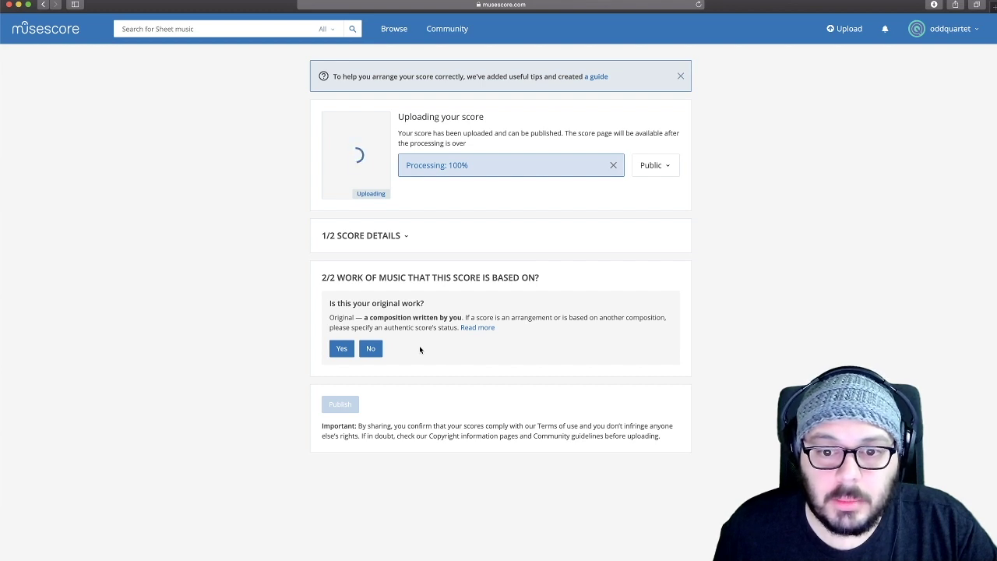
click(371, 349)
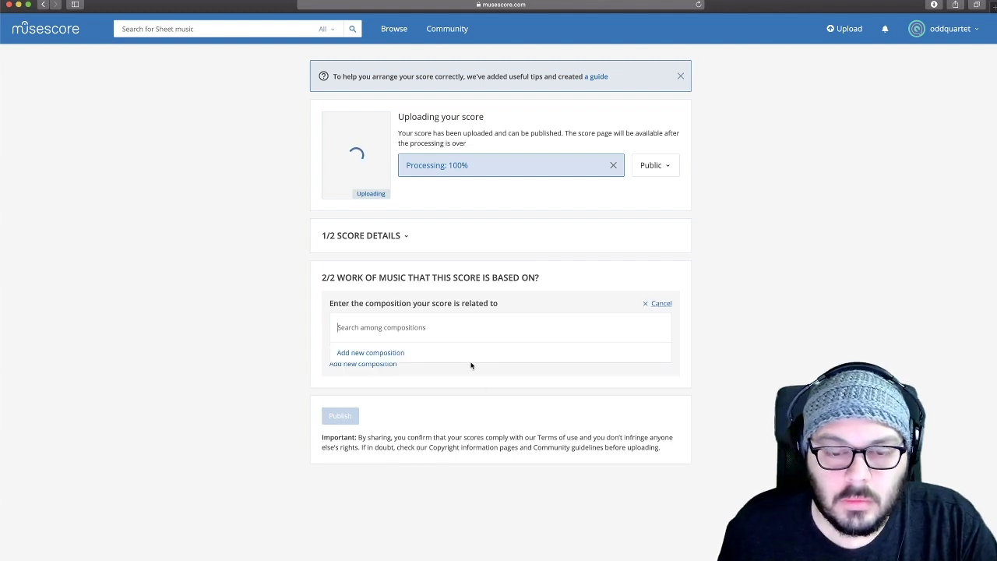
text(Shepherd's Wi)
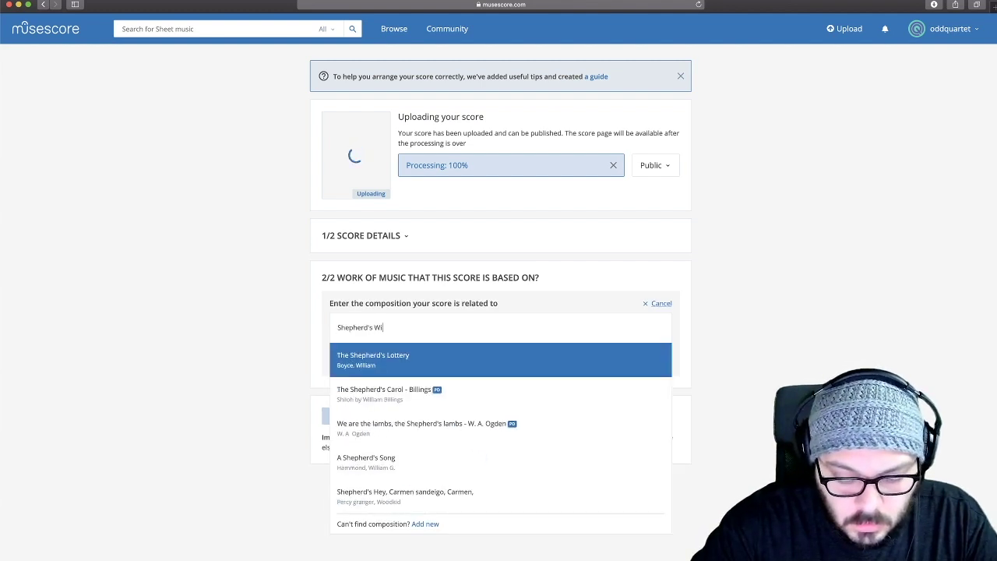
text(fe Waltz)
key(BackSpace)
key(BackSpace)
key(BackSpace)
key(BackSpace)
key(BackSpace)
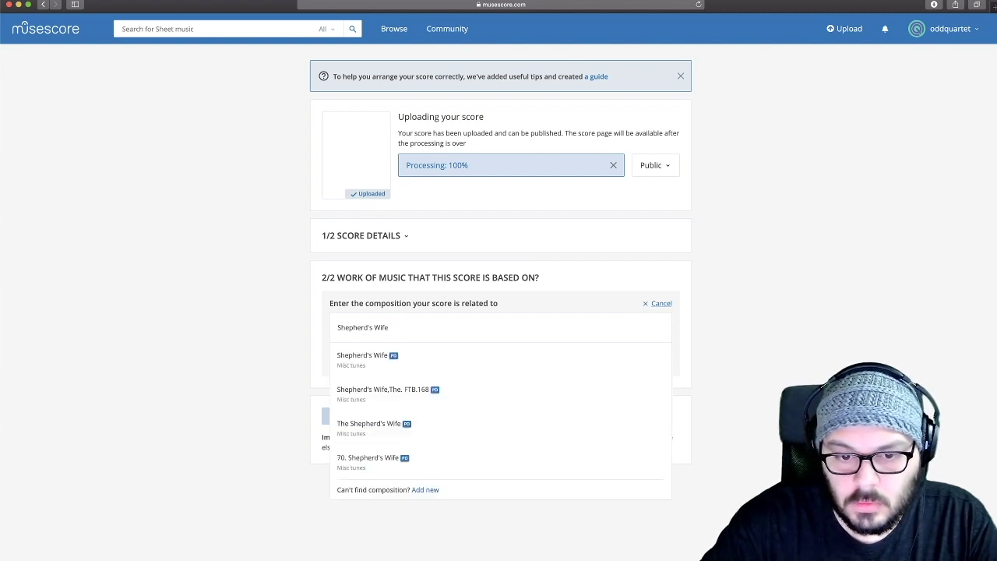
key(BackSpace)
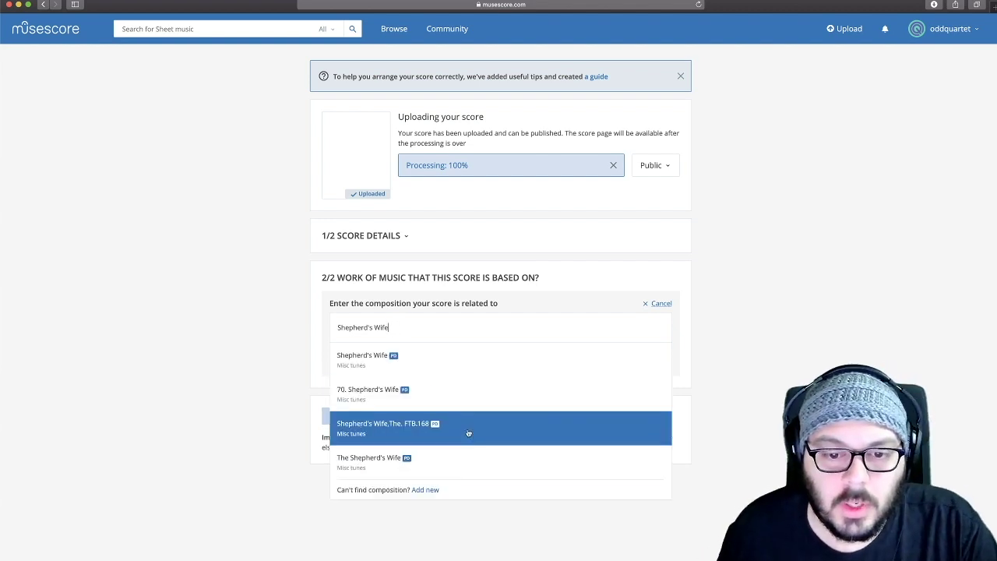
Step: Select the public-domain composition "Shepherd's Wife" as the work the score is based on and publish the score
click(431, 360)
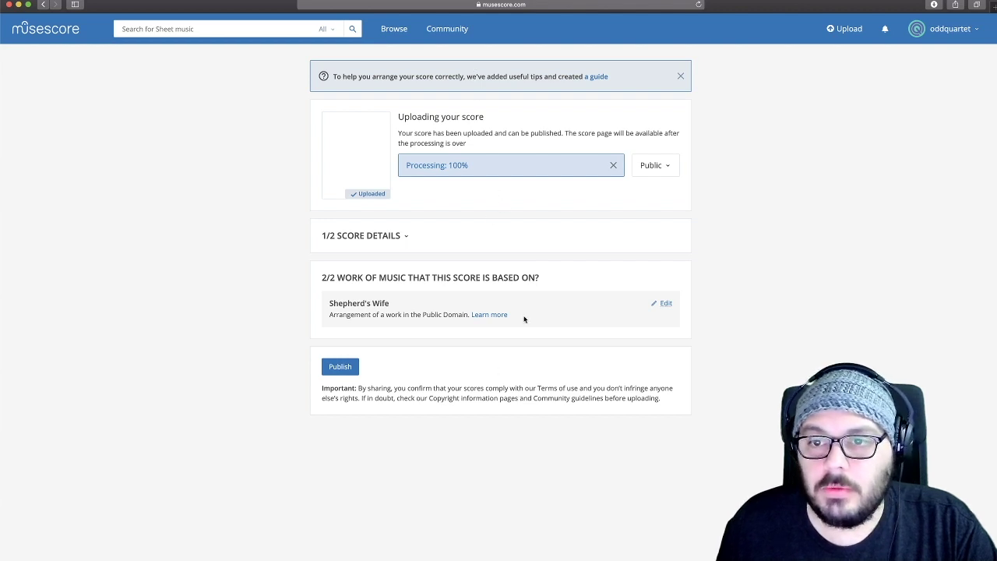
click(344, 368)
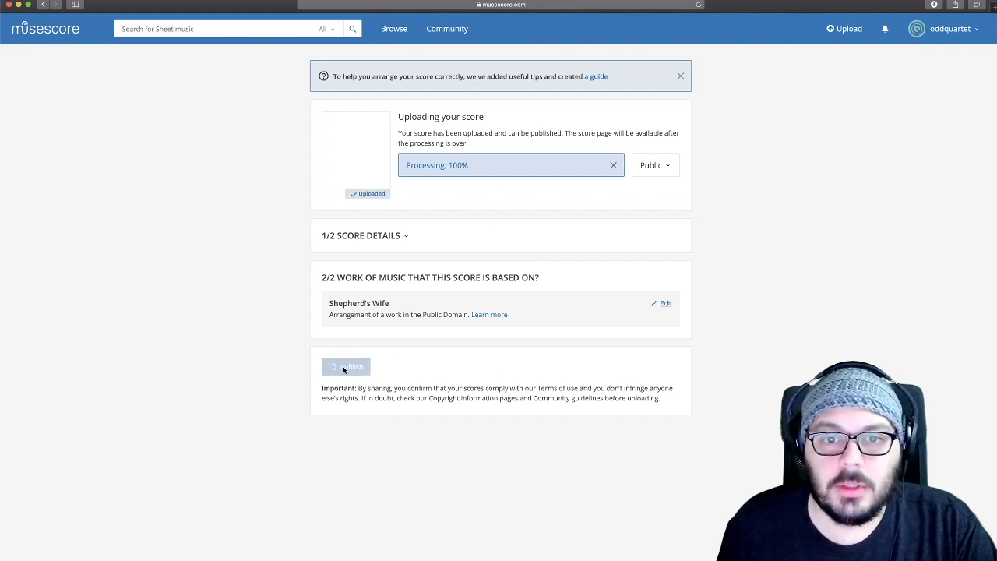